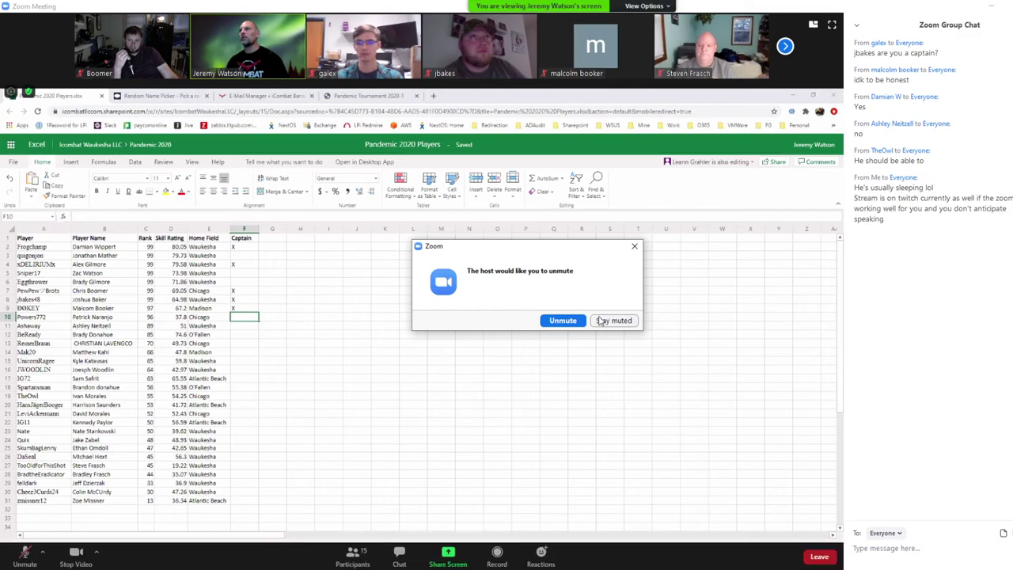
- Accept the meeting host's request to unmute the microphone
left_click(572, 323)
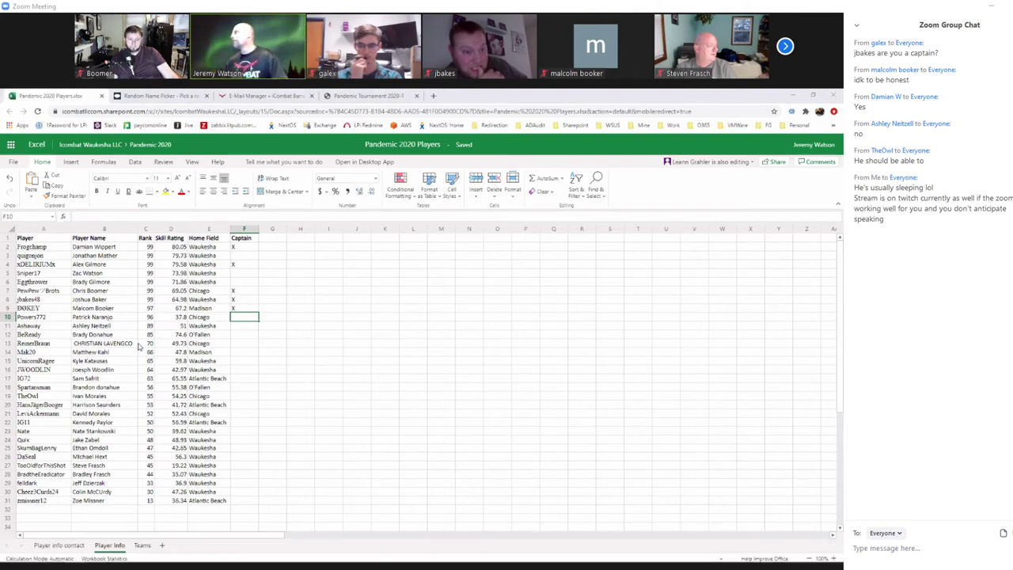
- Launch Discord from the list of installed programs
left_click(941, 563)
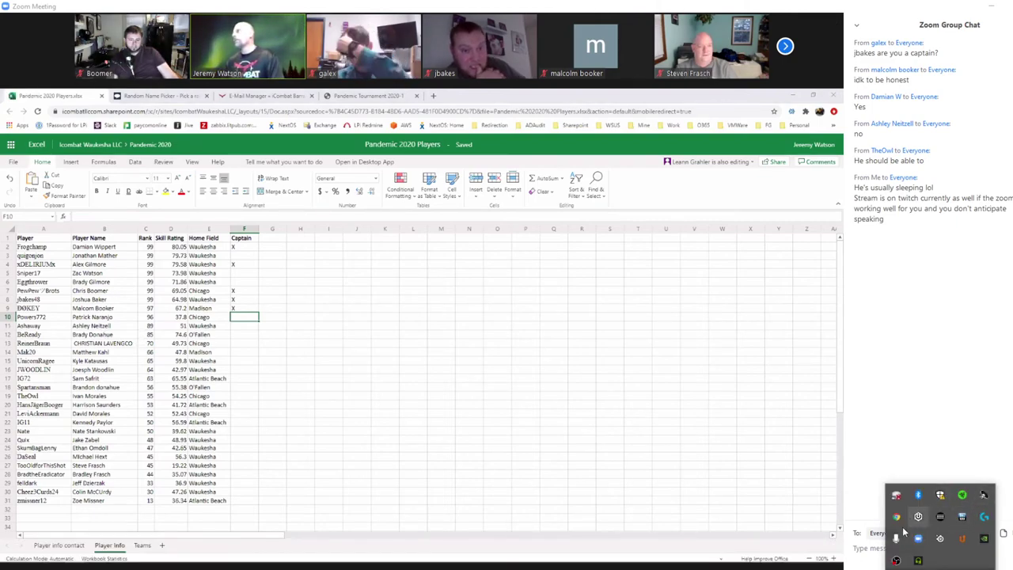
key("super")
scroll(61, 497, "down", 5)
scroll(62, 497, "down", 3)
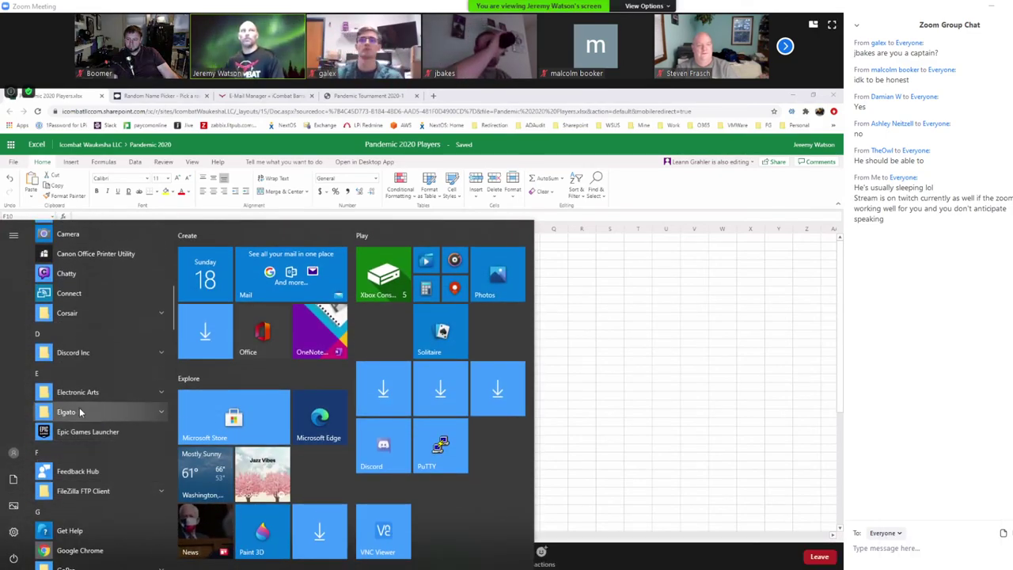
left_click(74, 353)
left_click(78, 378)
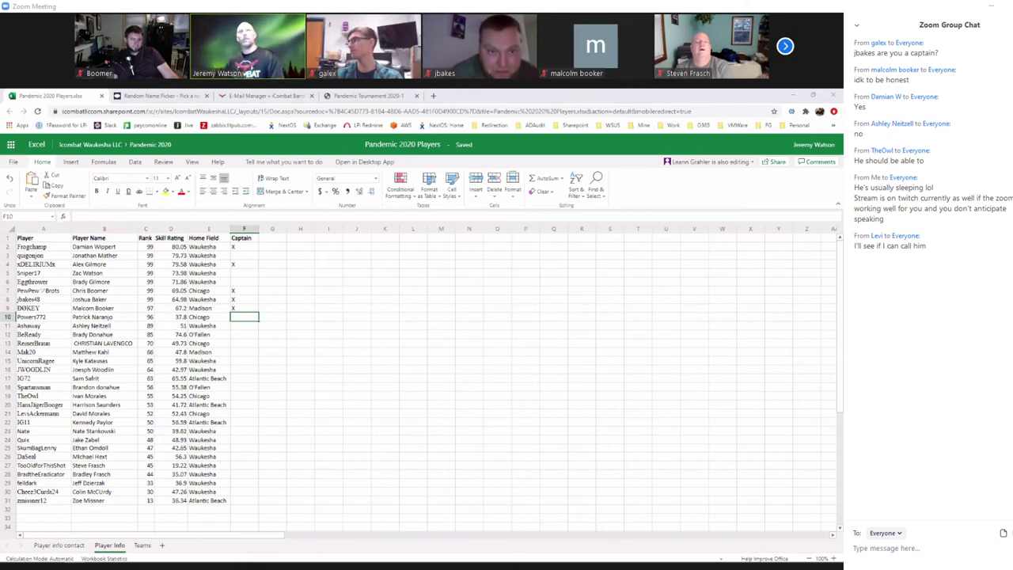
- Close the E-Mail Manager browser tab and reorder the Random Name Picker tab after the Pandemic Tournament 2020 one
left_click(342, 96)
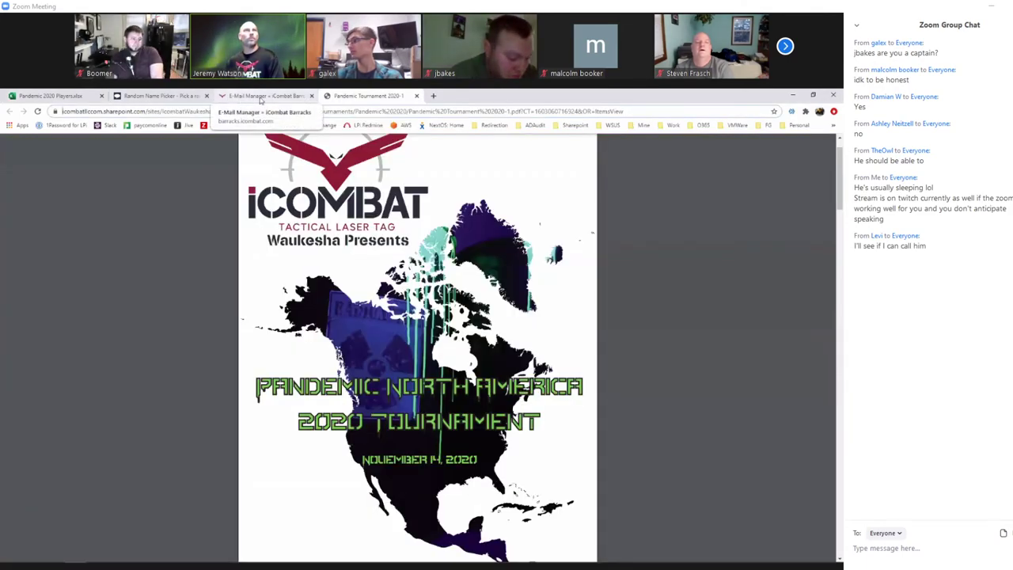
left_click(311, 96)
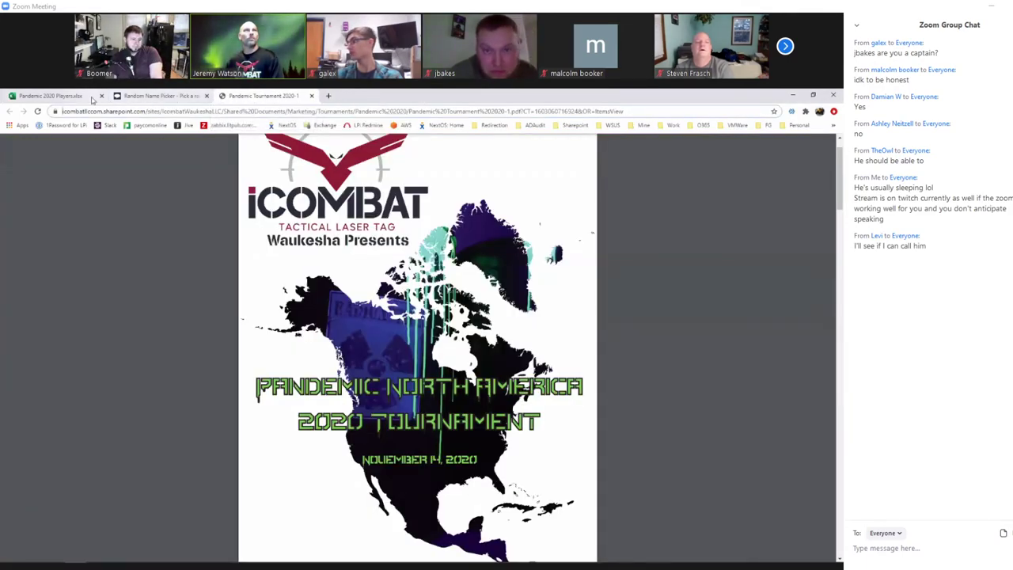
left_click_drag(158, 95, 263, 96)
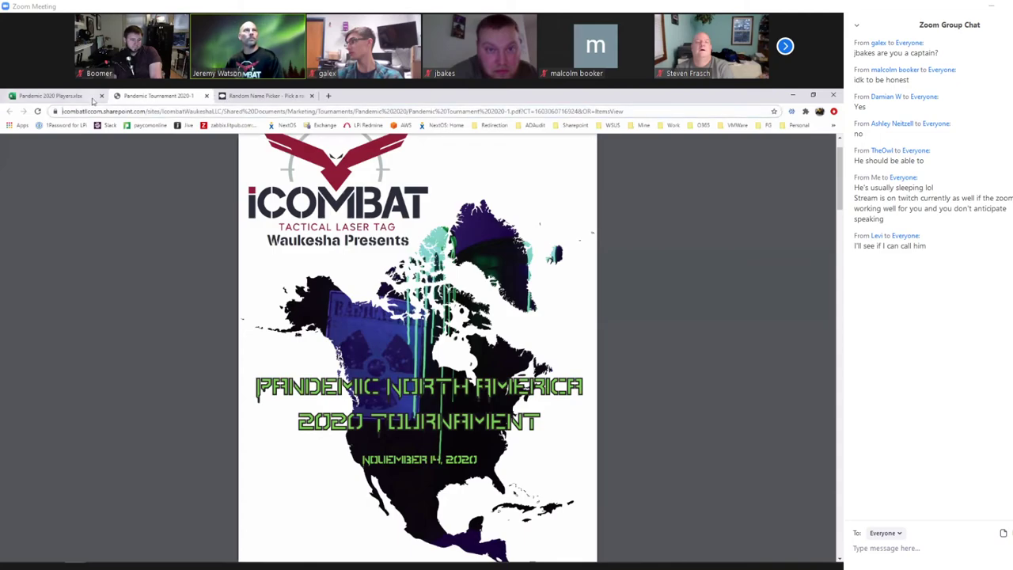
left_click(65, 96)
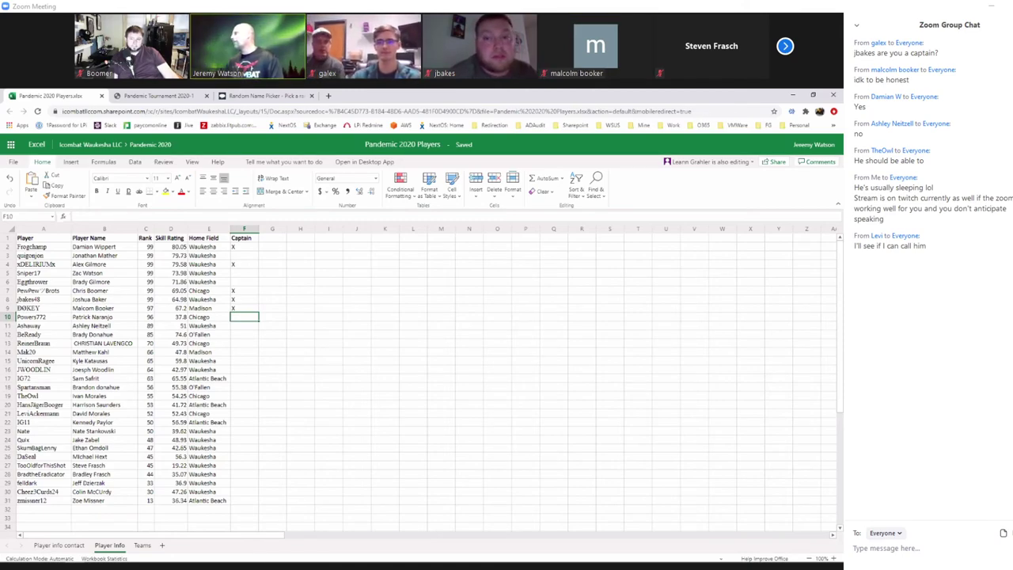
- Page through the meeting's participant thumbnails to the end and back to see who is present
left_click(785, 46)
left_click(784, 46)
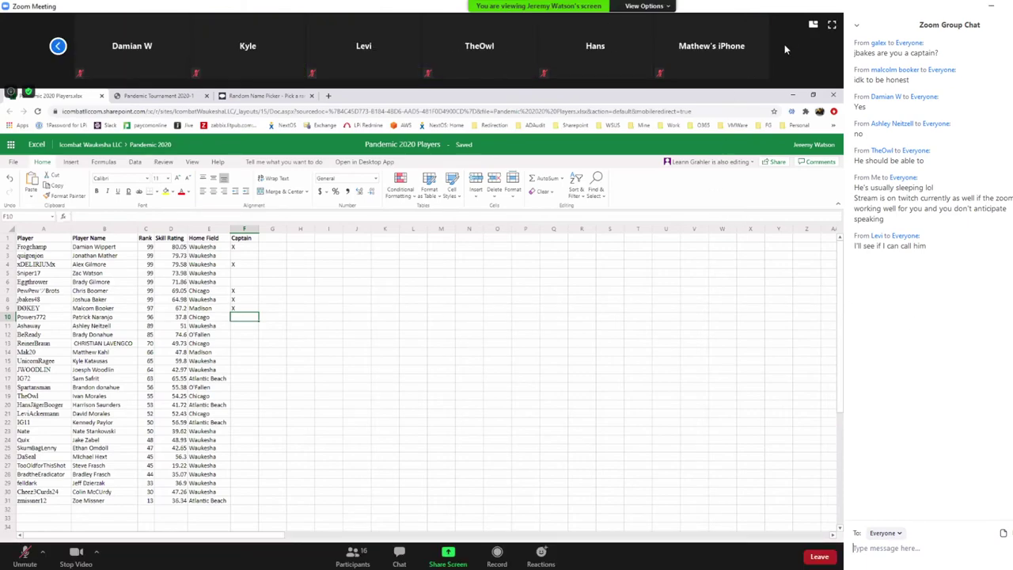
left_click(58, 45)
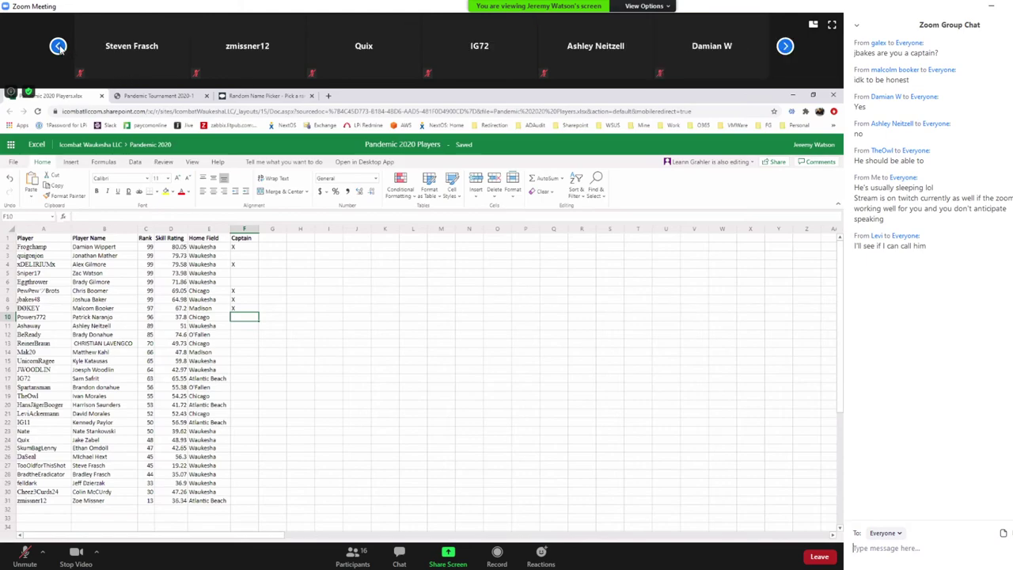
left_click(58, 45)
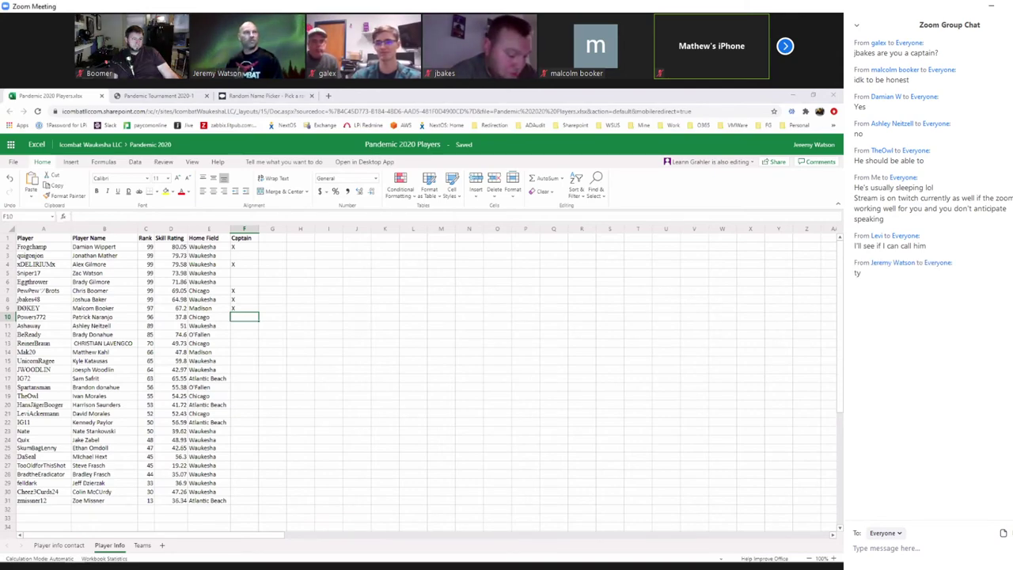
- Select the Captain cell F14 in Mak20's row
left_click(232, 354)
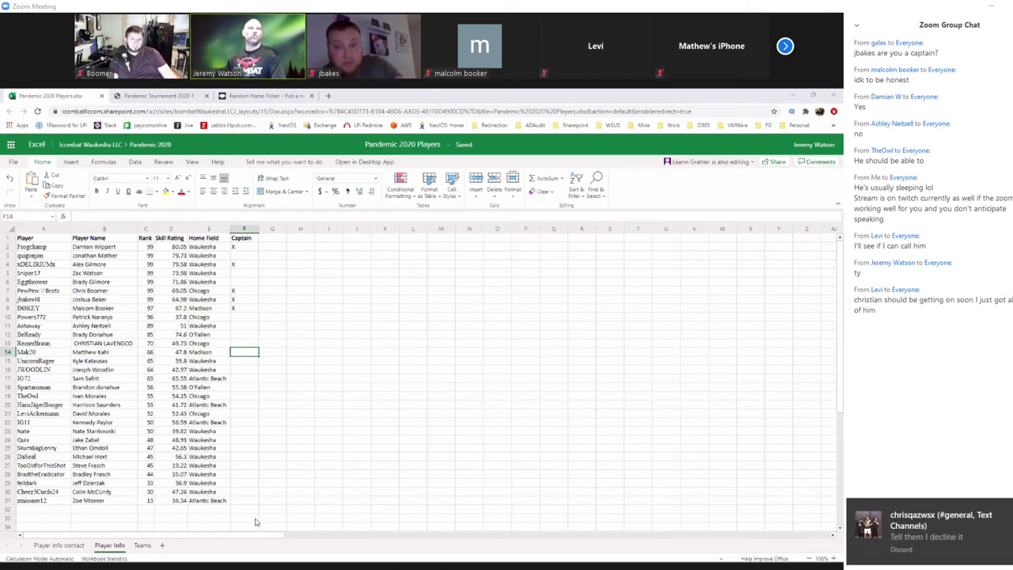
- Tell everyone in the meeting chat that the player doesn't want captain, followed by the message "sent in discord"
mouse_move(738, 340)
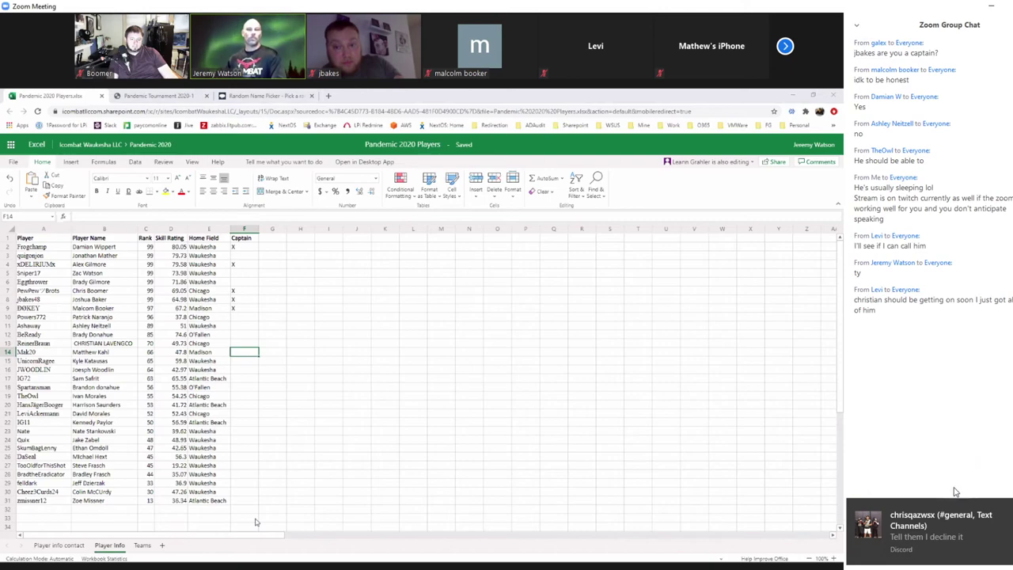
type("Chris says he doesn't want captain")
key("Return")
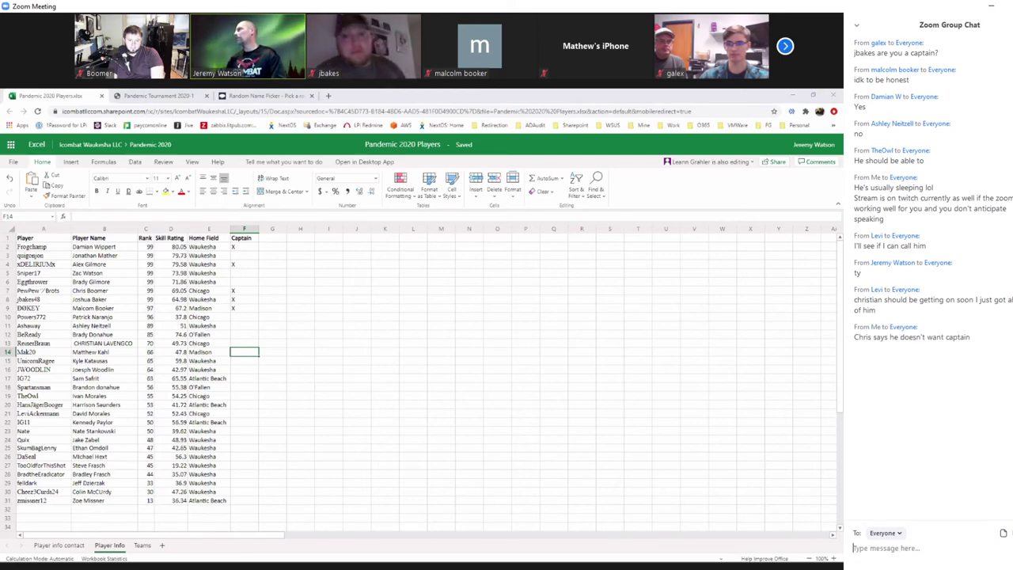
type("sent in discord")
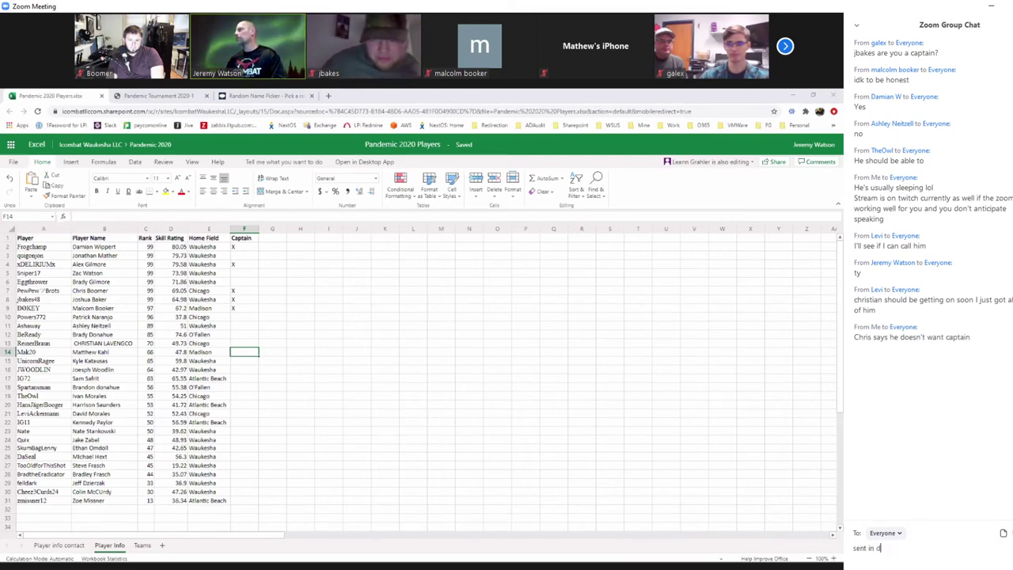
key("Return")
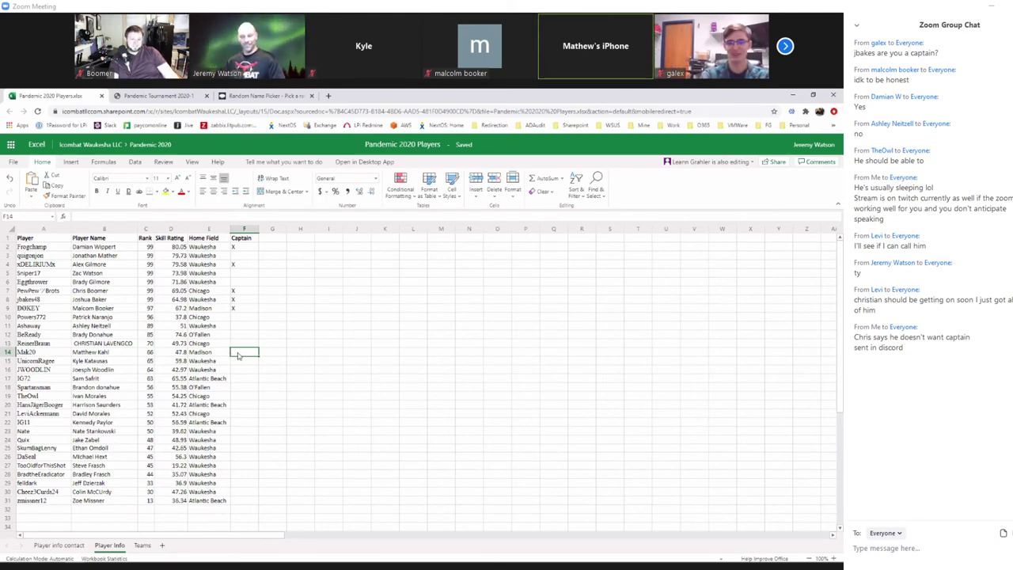
- Mark Mak20 as a captain with an X in cell F14
type("X")
left_click(288, 371)
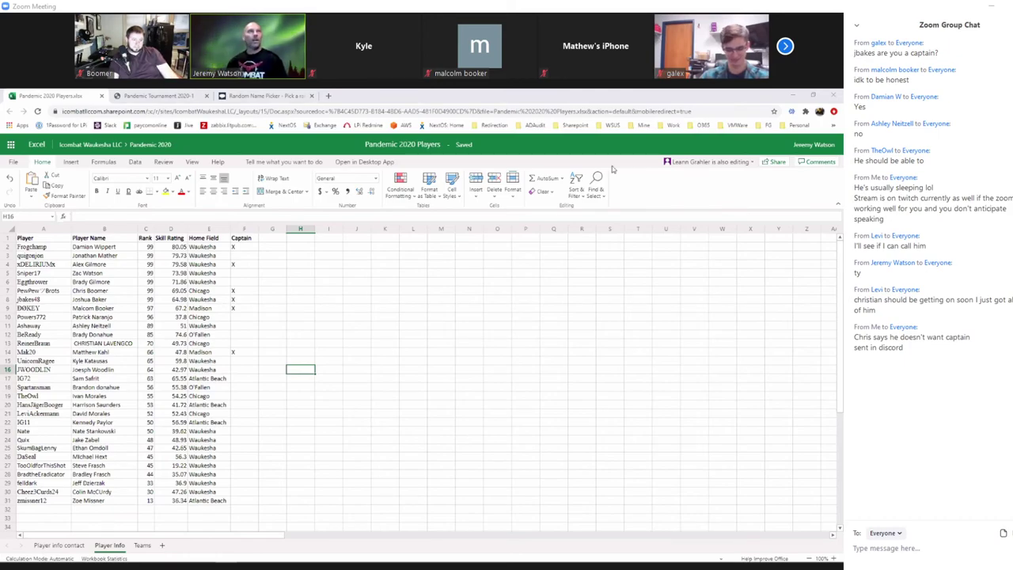
- Paste the captains' list from Frogchamp to Mak20 into the Random Name Picker's names field
left_click(261, 96)
left_click(440, 224)
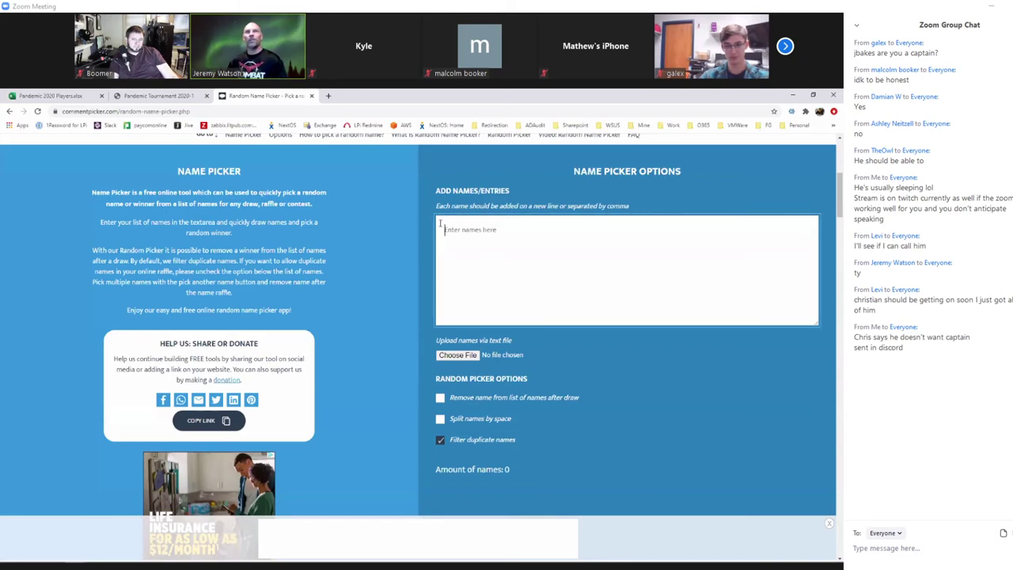
key("ctrl+v")
scroll(356, 370, "down", 2)
scroll(371, 364, "down", 1)
scroll(383, 357, "up", 5)
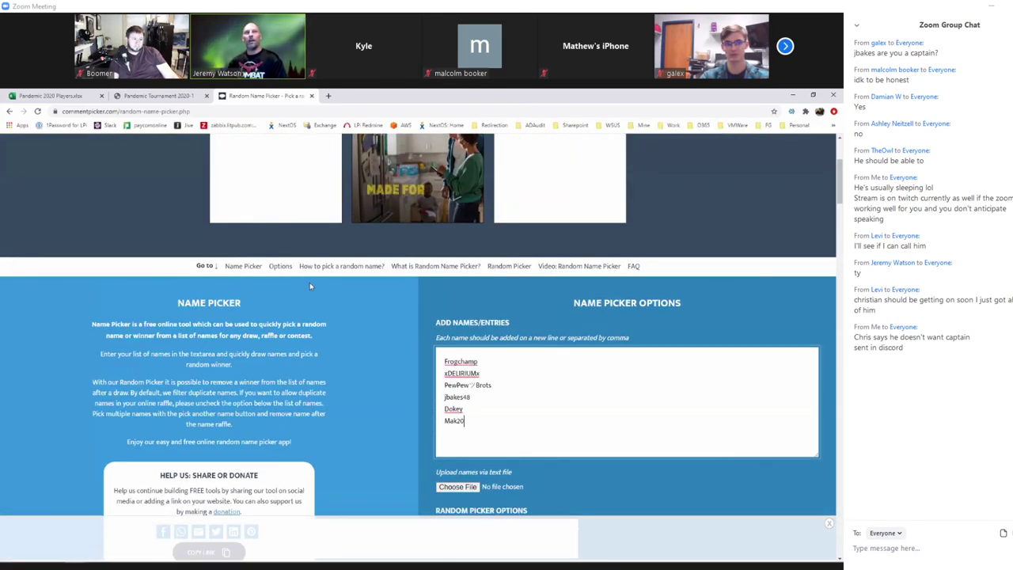
- Start the random draw among the six captains in the name picker
scroll(331, 395, "down", 6)
left_click(252, 397)
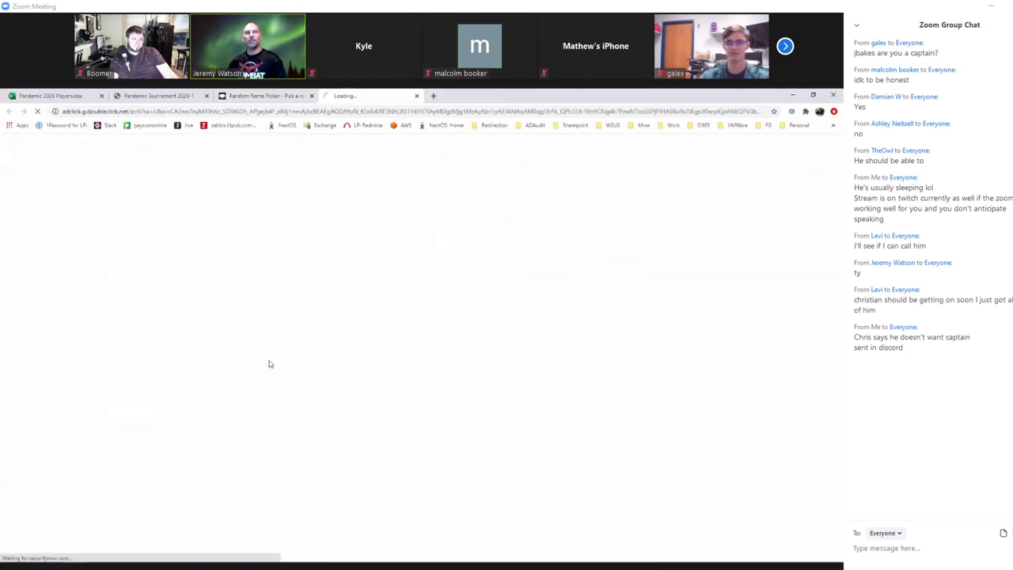
left_click(265, 95)
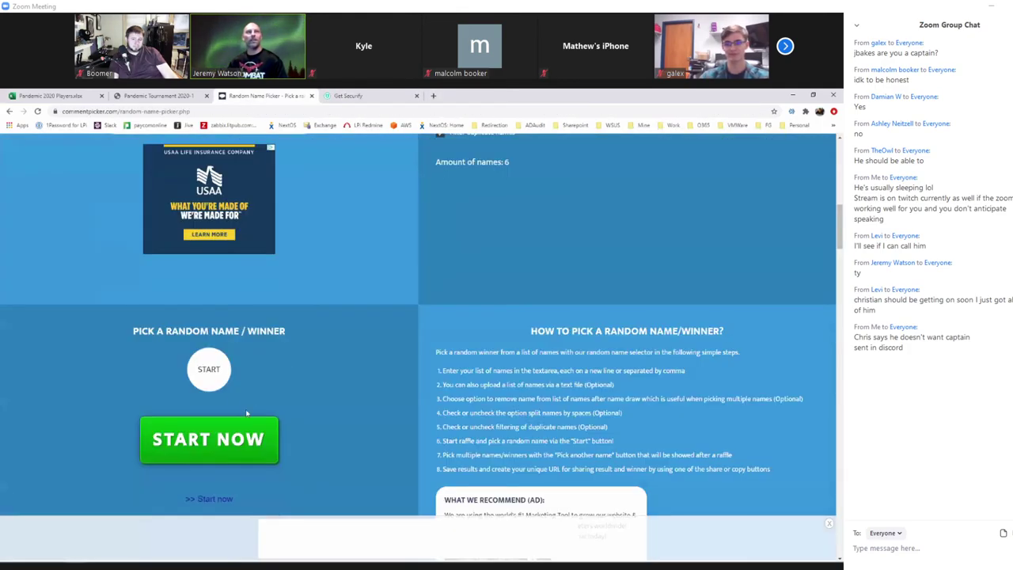
left_click(219, 368)
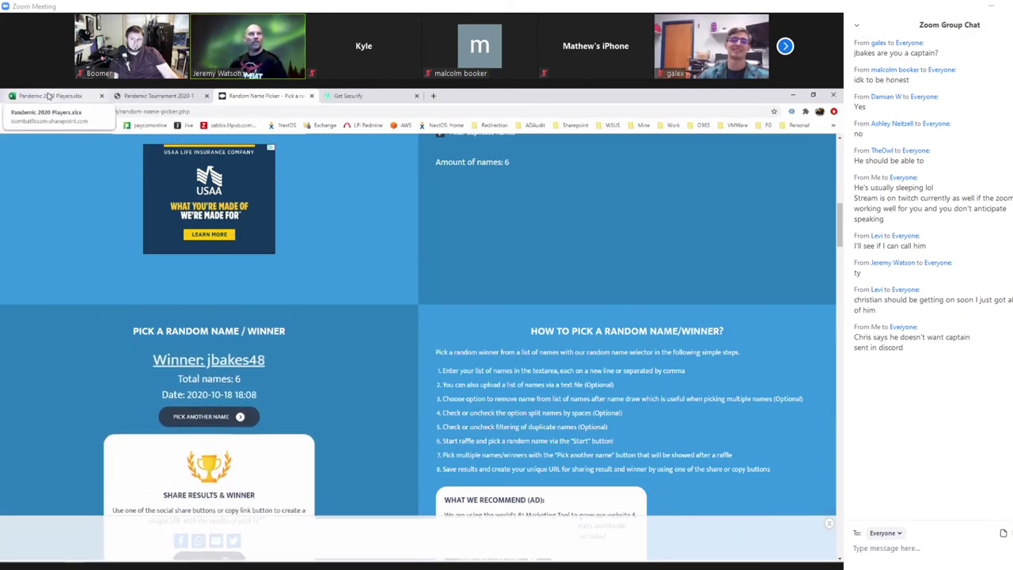
left_click(49, 96)
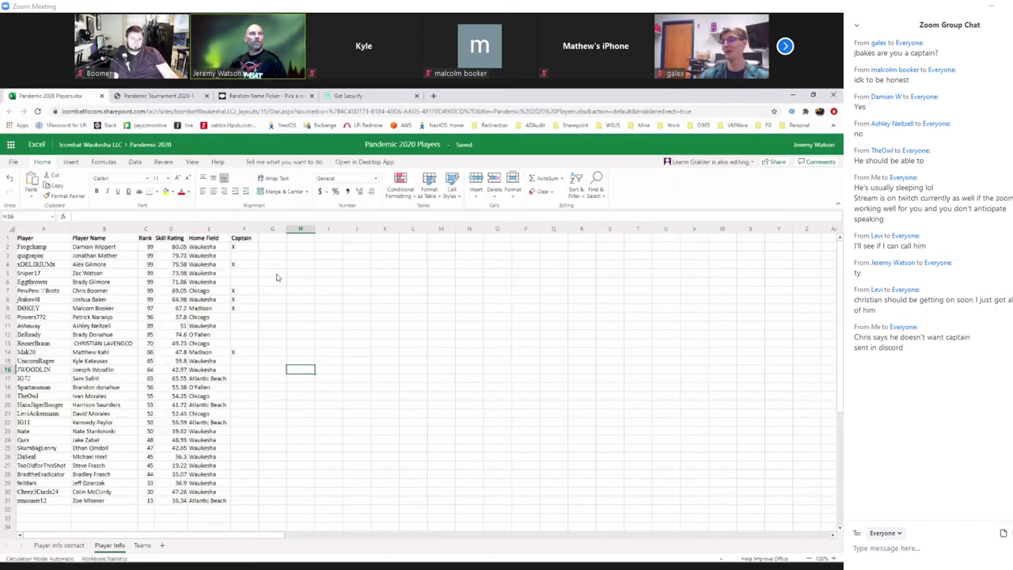
left_click(141, 546)
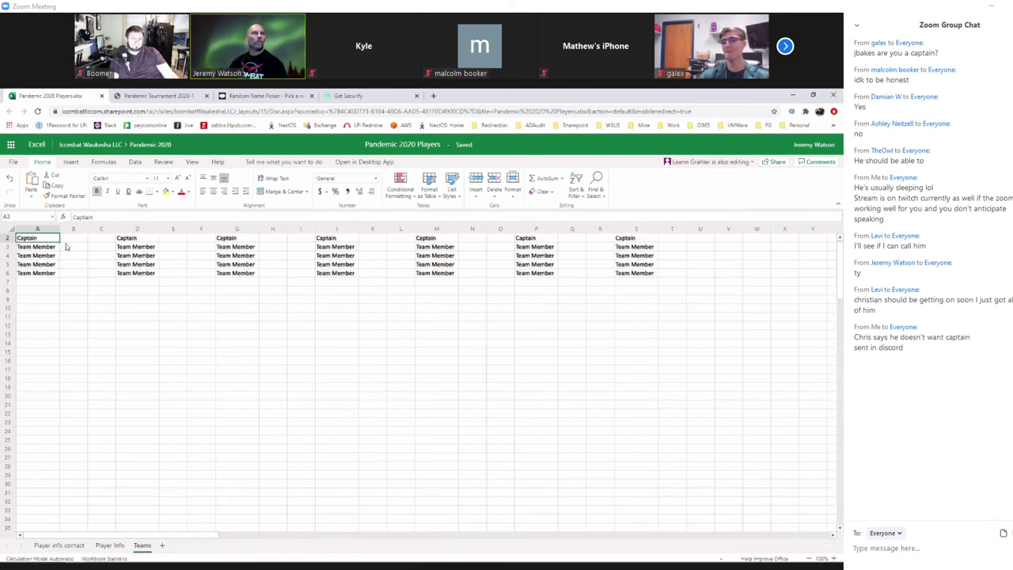
left_click(69, 239)
key("BackSpace")
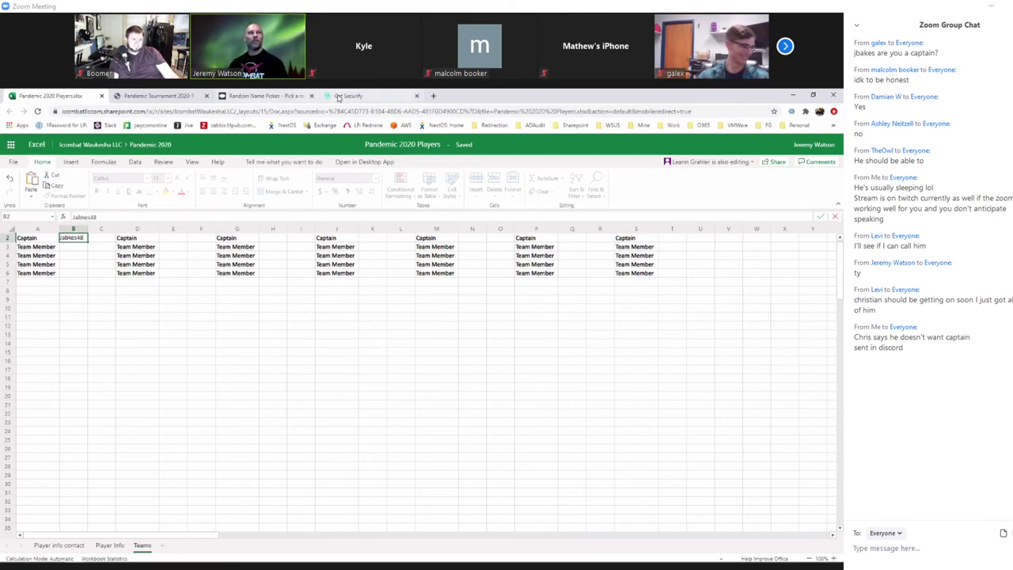
left_click(265, 96)
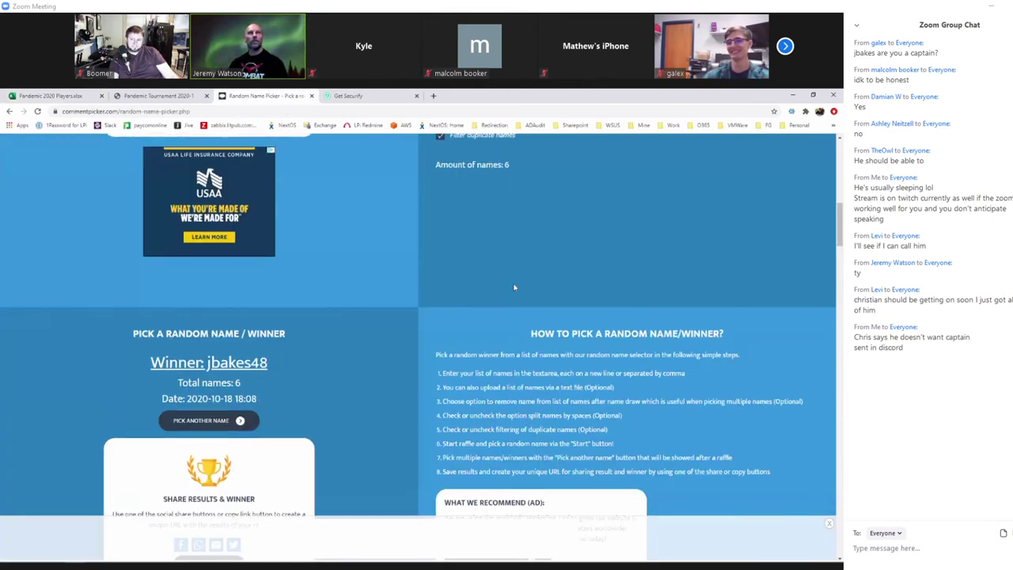
scroll(485, 213, "up", 5)
left_click_drag(472, 178, 441, 179)
key("BackSpace")
scroll(202, 449, "down", 3)
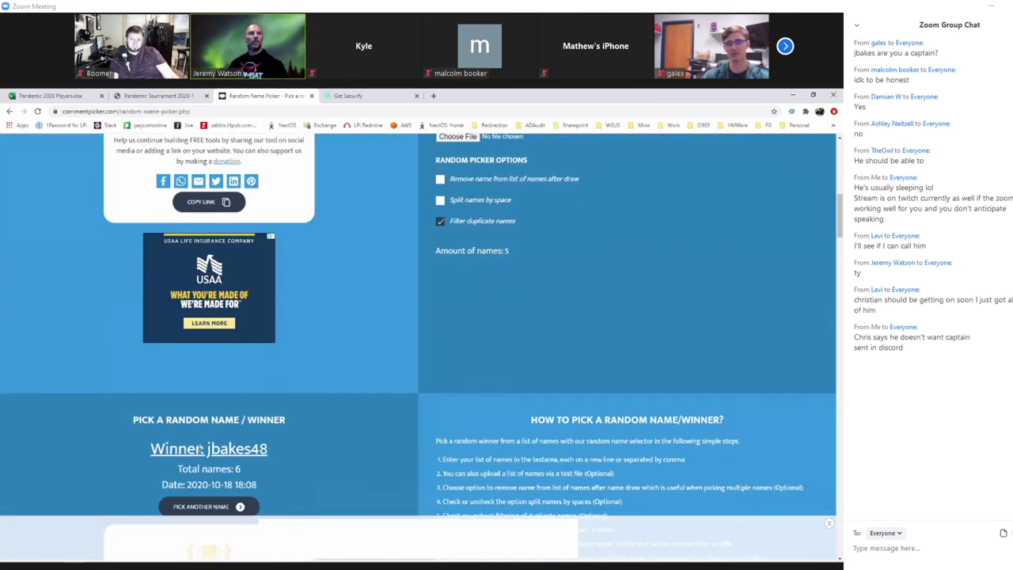
scroll(204, 445, "down", 1)
left_click(207, 418)
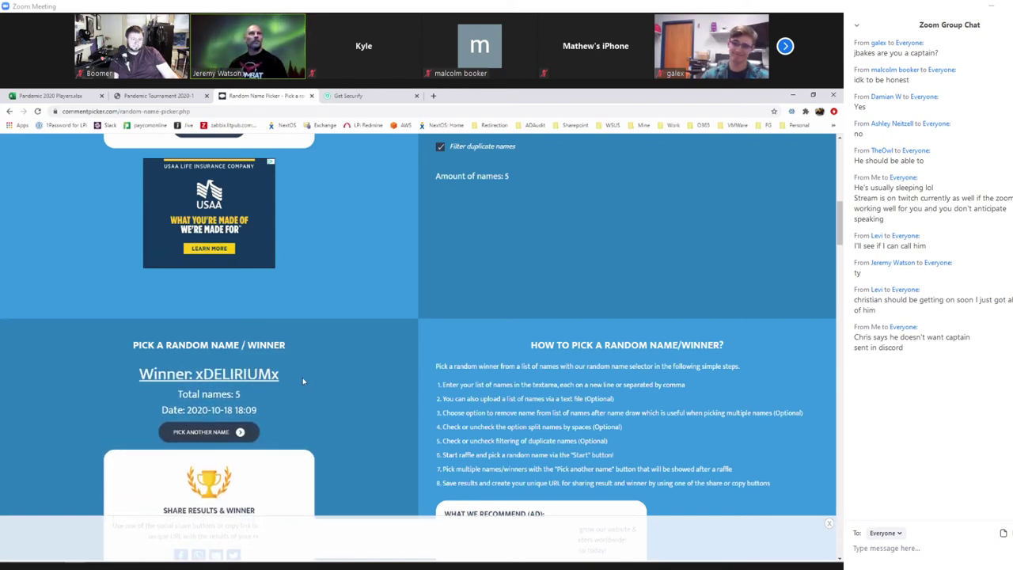
left_click(50, 96)
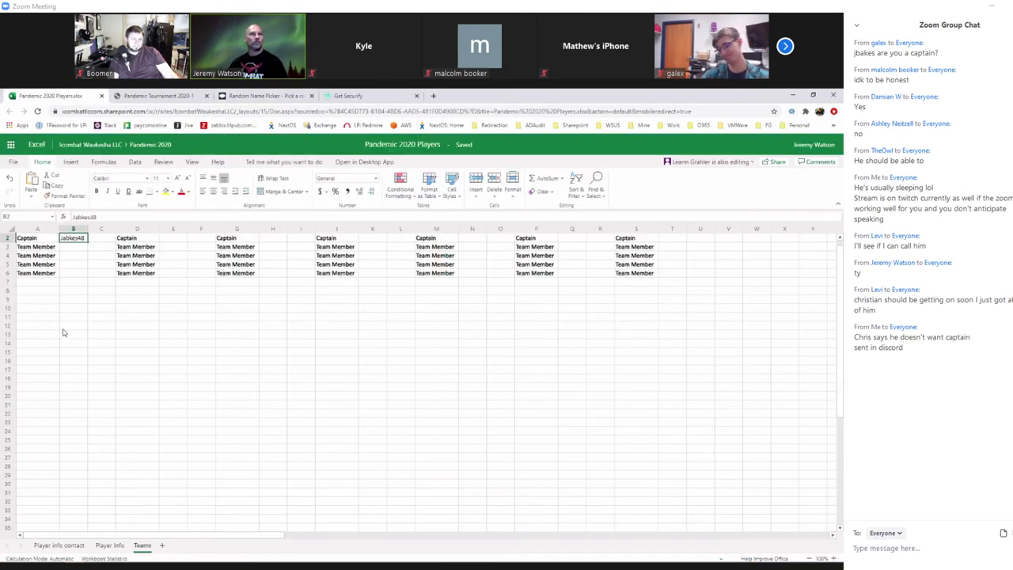
left_click(110, 545)
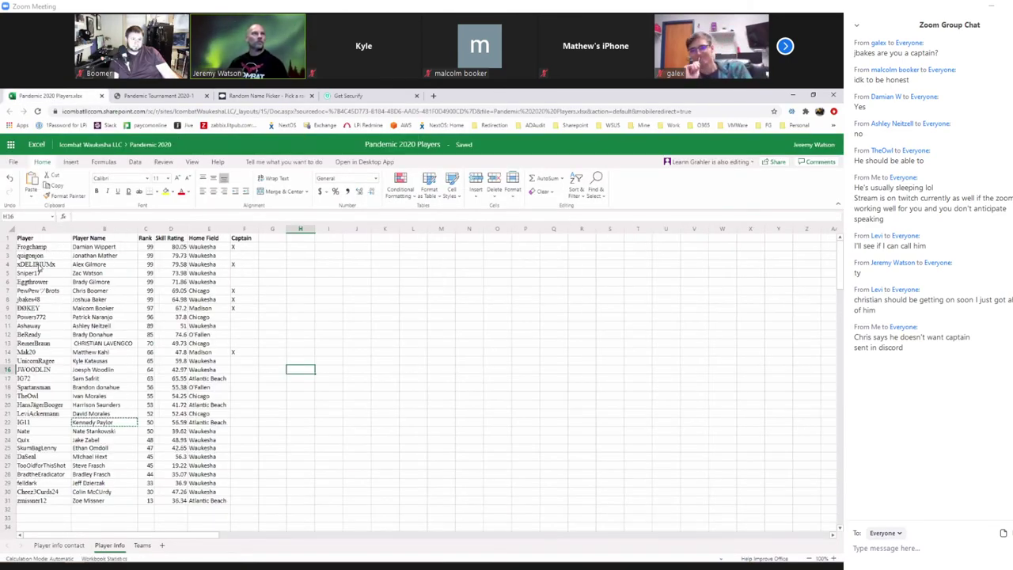
left_click(37, 266)
double_click(71, 217)
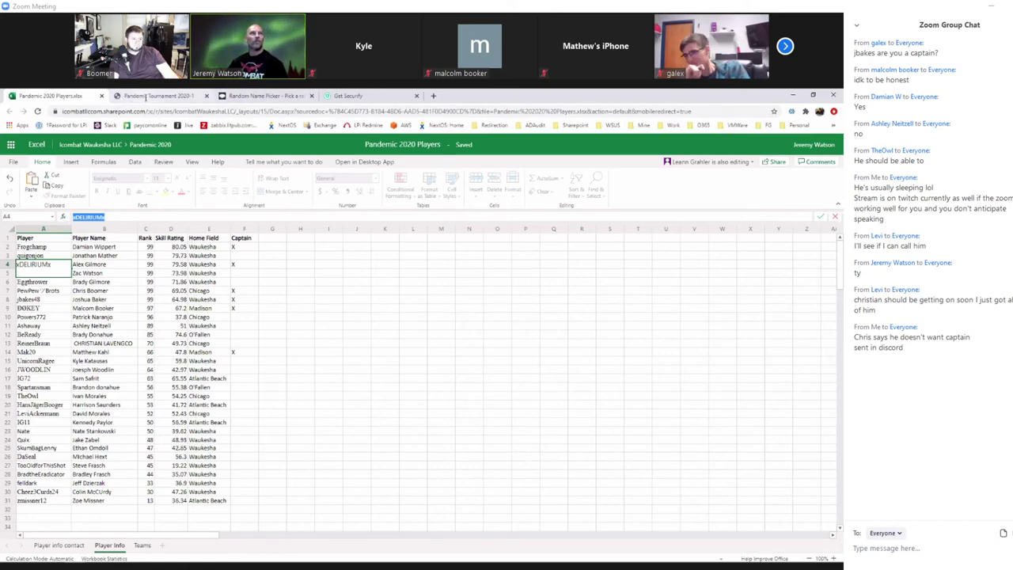
left_click(142, 545)
left_click(172, 238)
type("«DELIRIUM»")
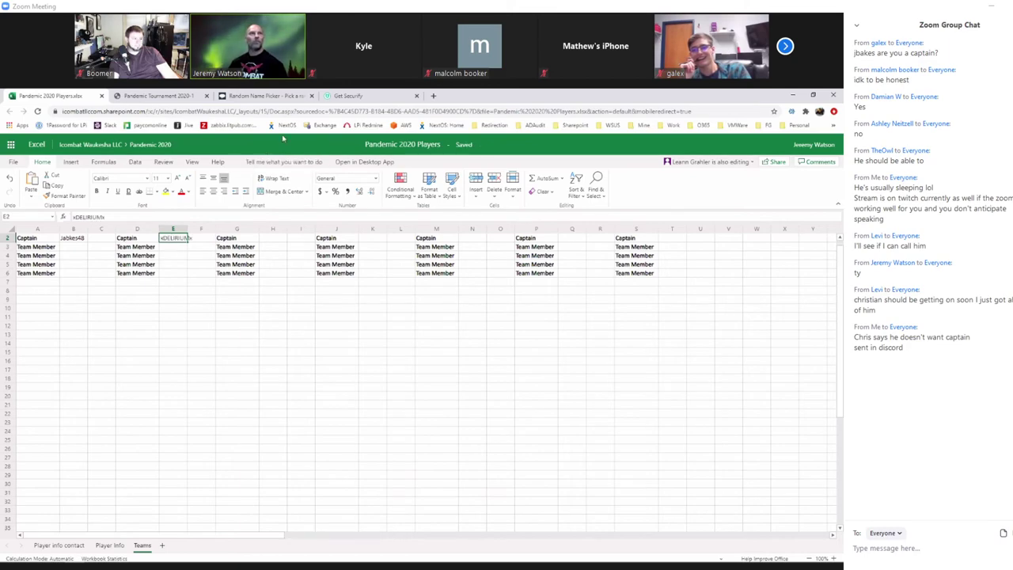
left_click(263, 95)
scroll(527, 245, "up", 5)
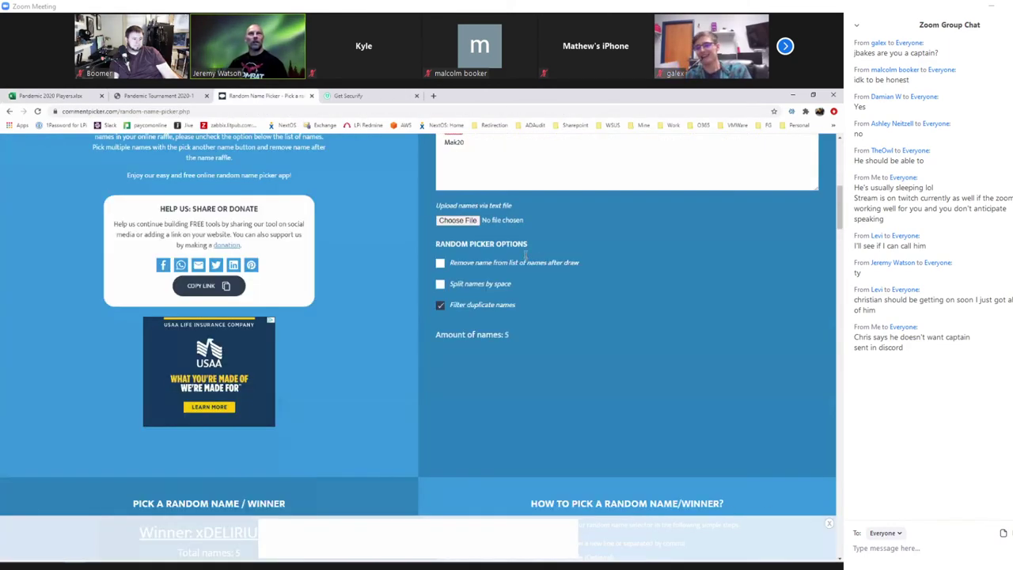
scroll(525, 254, "up", 1)
left_click_drag(487, 166, 424, 172)
key("BackSpace")
key("BackSpace")
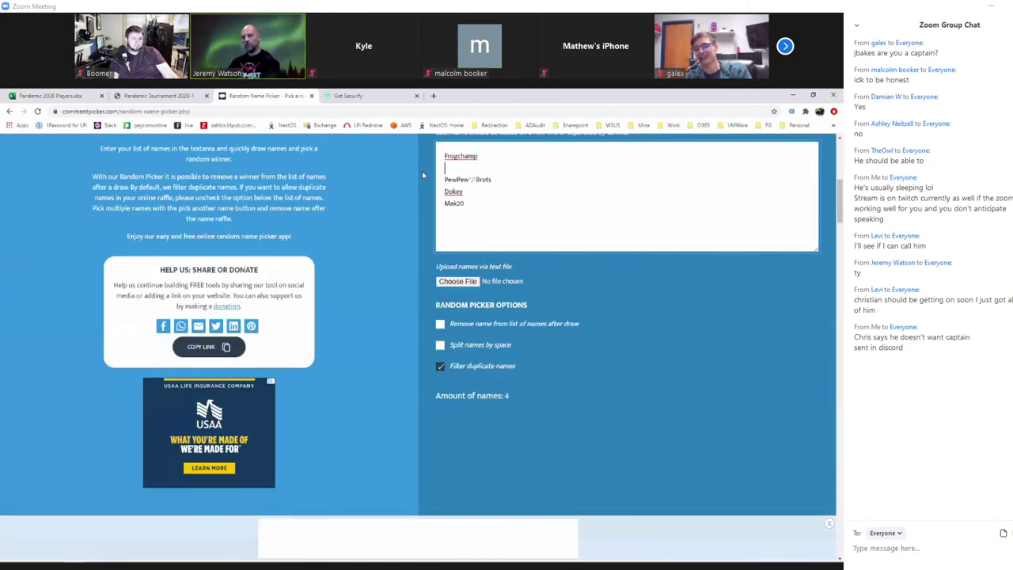
scroll(255, 440, "down", 3)
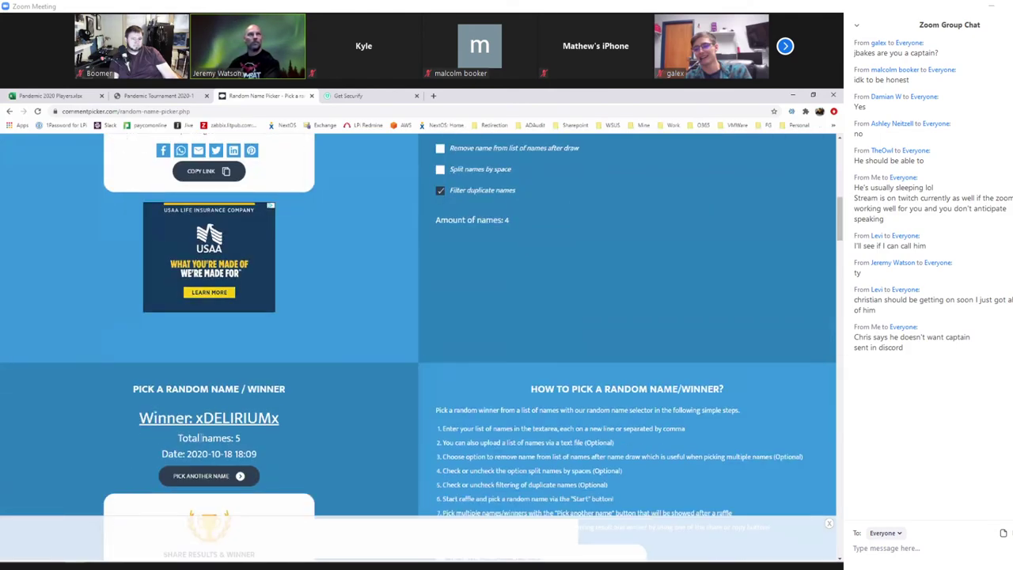
left_click(210, 476)
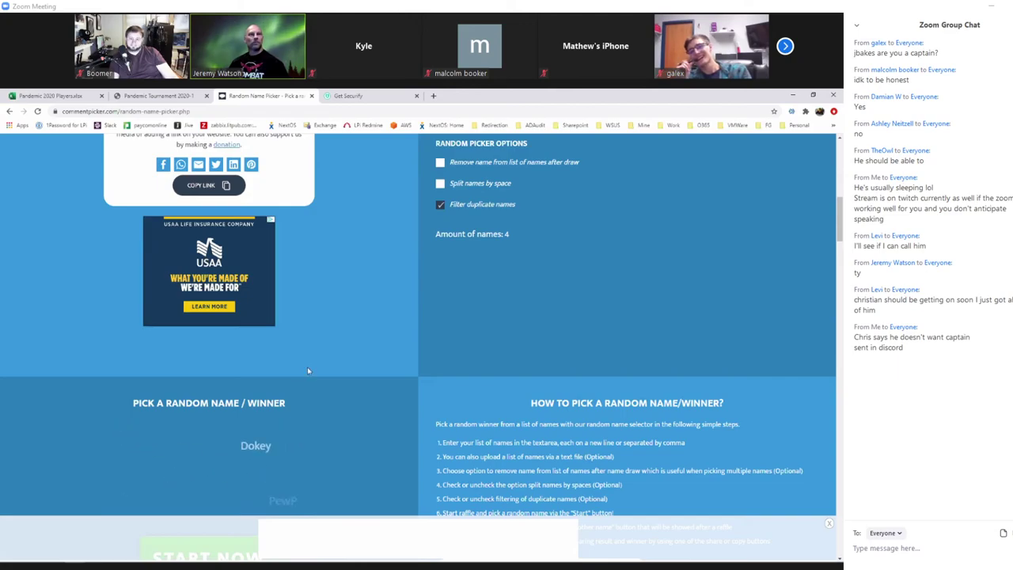
scroll(307, 370, "down", 2)
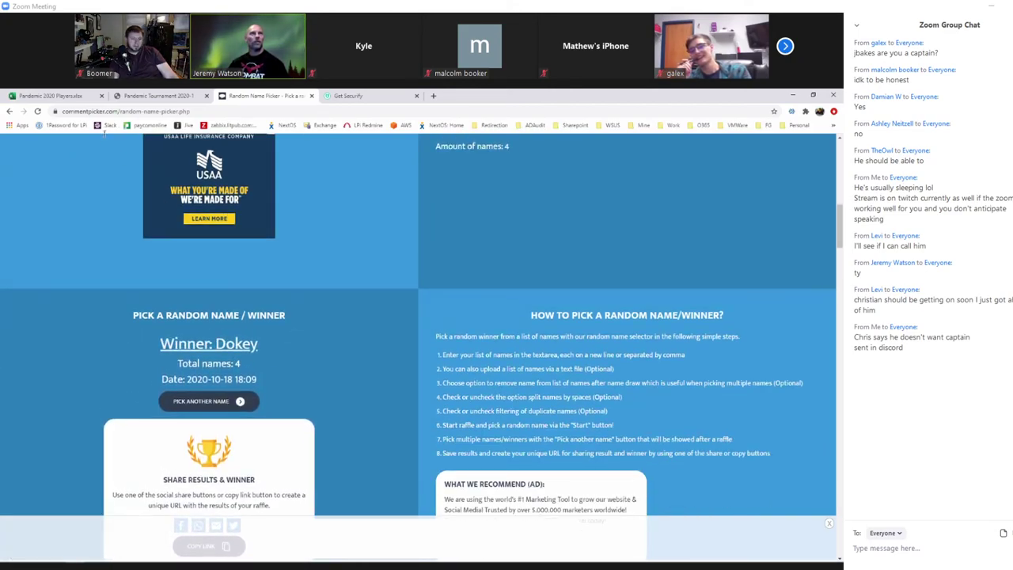
key("ctrl+1")
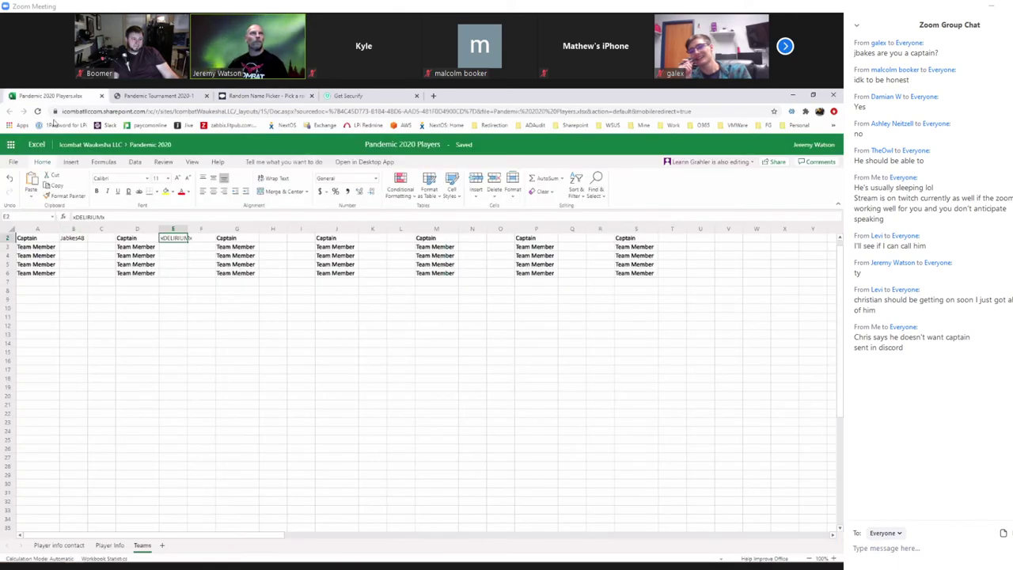
left_click(58, 545)
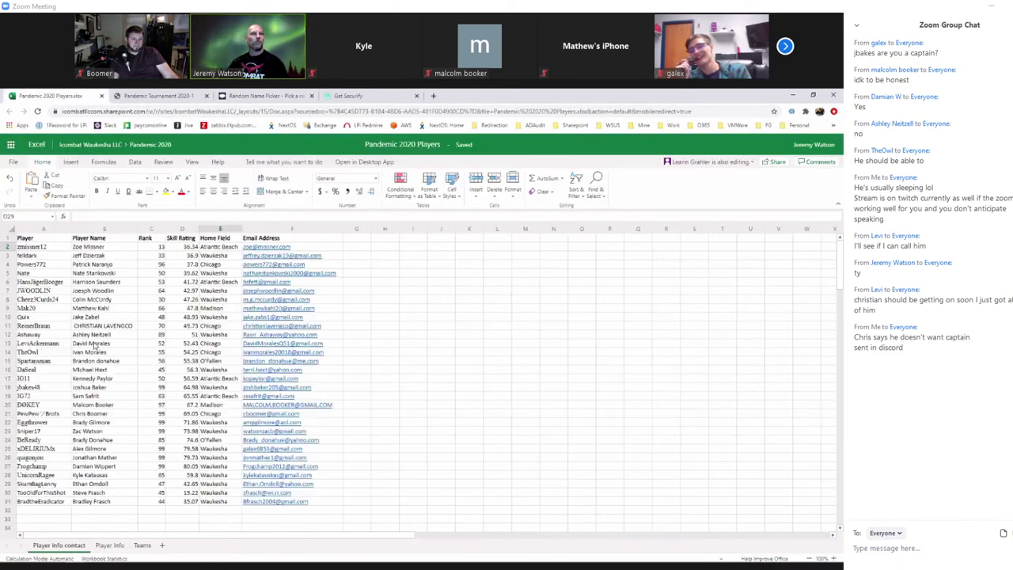
left_click(110, 545)
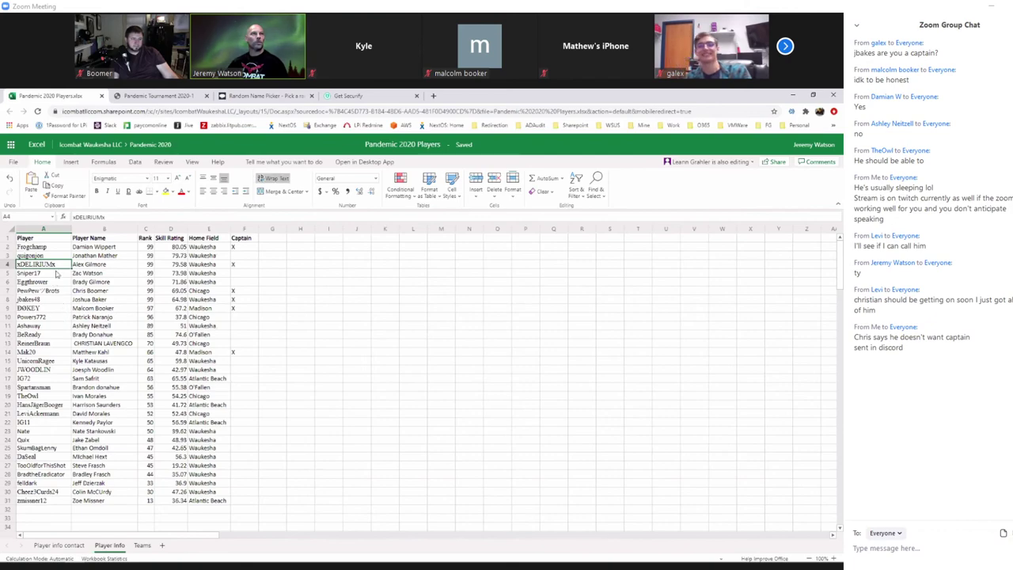
left_click(39, 310)
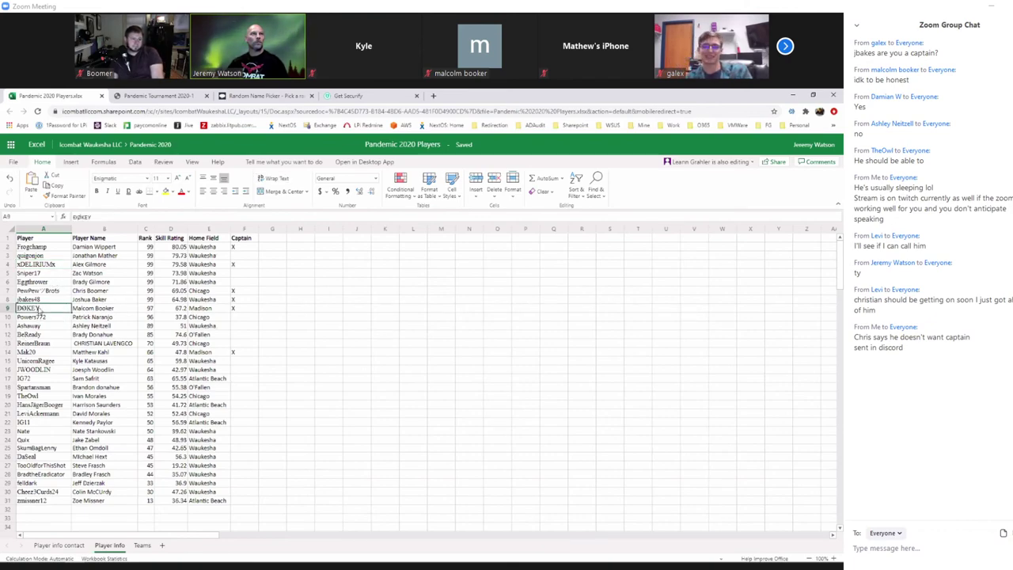
double_click(87, 217)
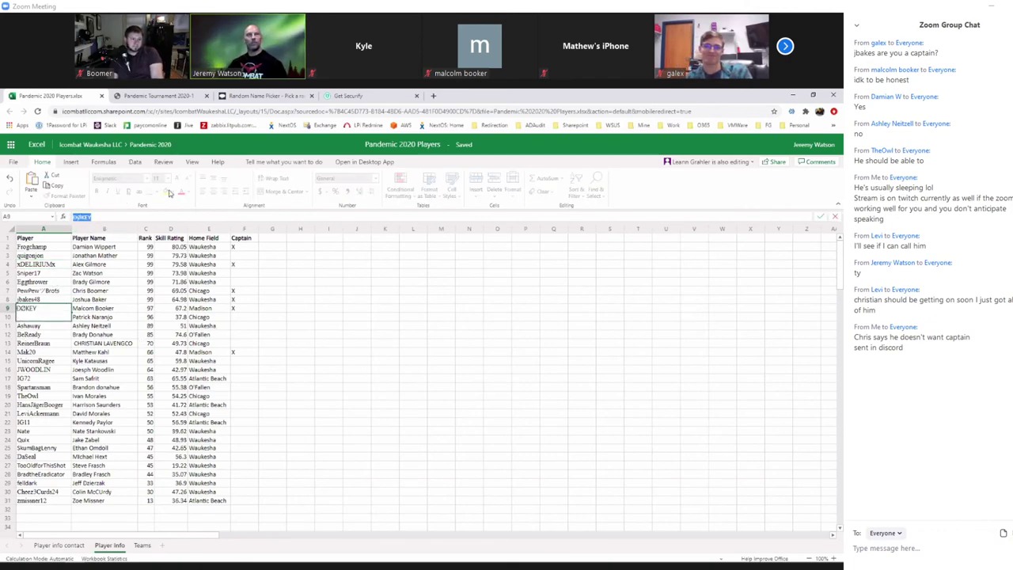
left_click(143, 545)
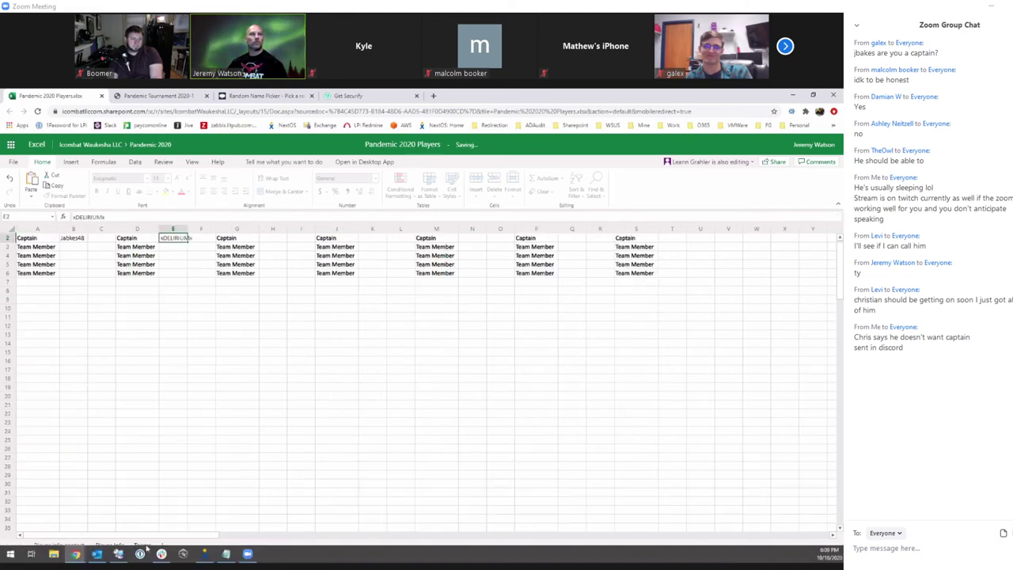
left_click(272, 237)
type("ÐØKEY")
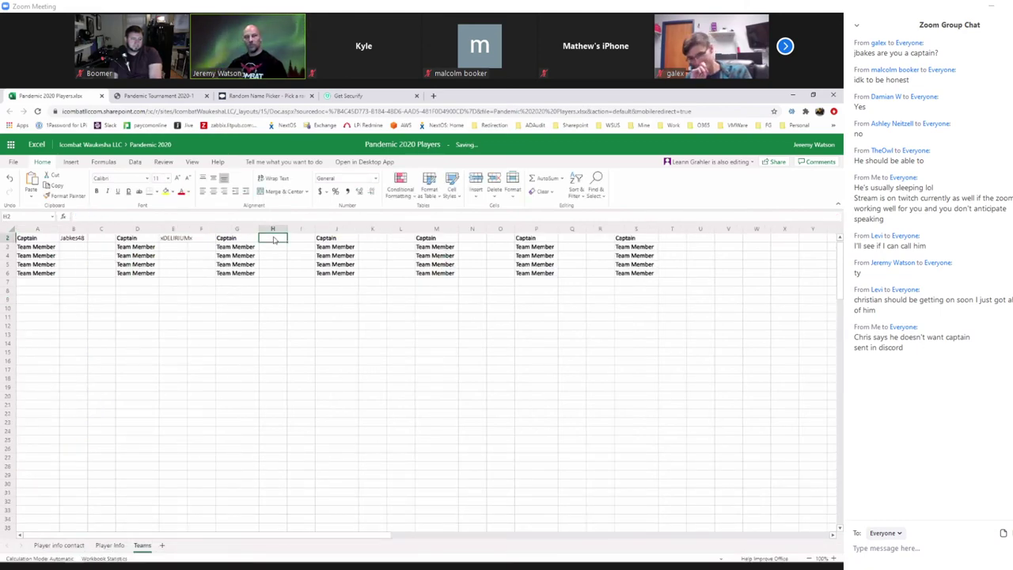
- Remove Dokey from the Random Name Picker's names list and draw another name
left_click(268, 96)
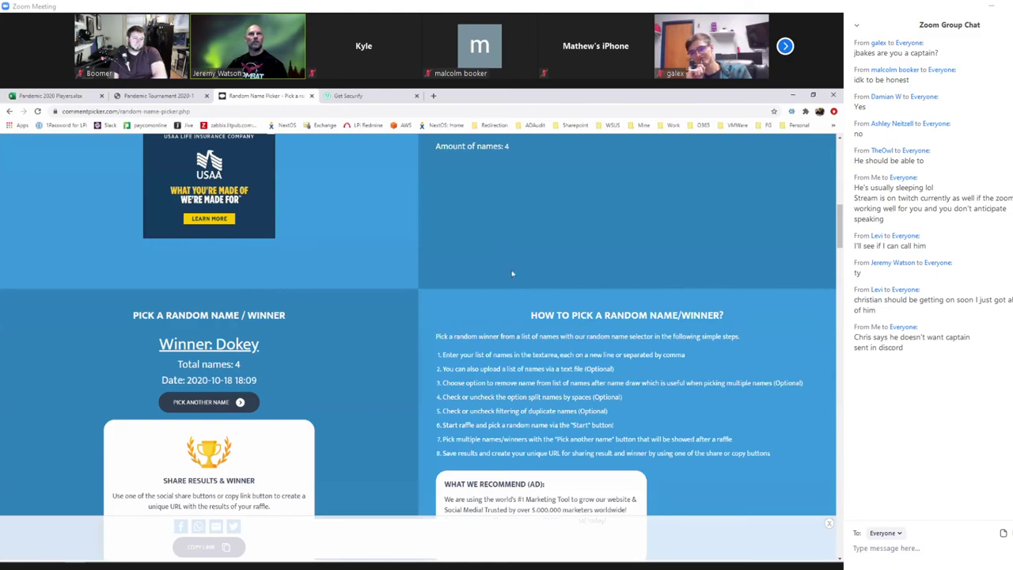
scroll(458, 149, "up", 5)
double_click(455, 149)
key("BackSpace")
left_click(277, 321)
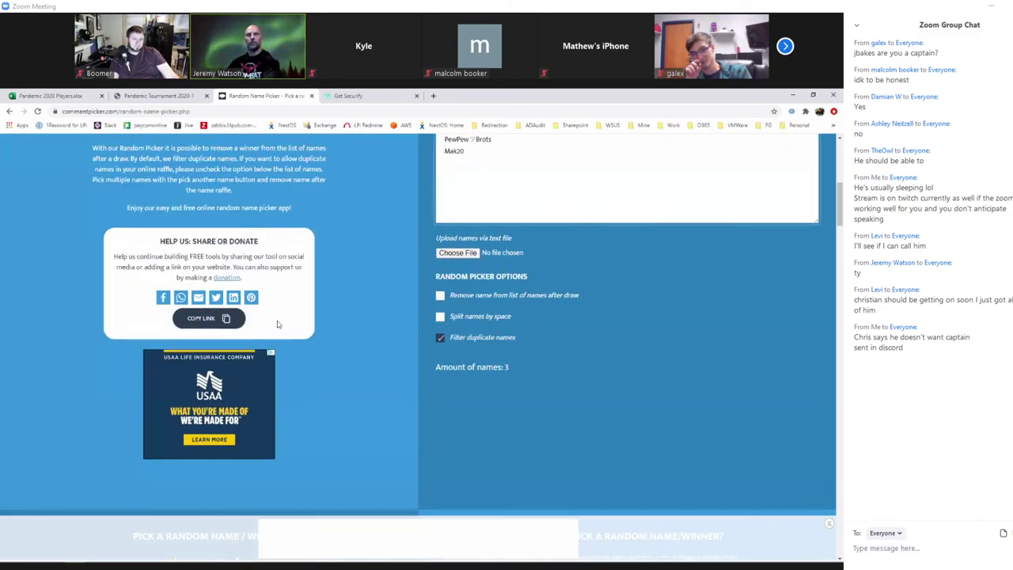
scroll(277, 320, "down", 3)
left_click(209, 492)
left_click(208, 465)
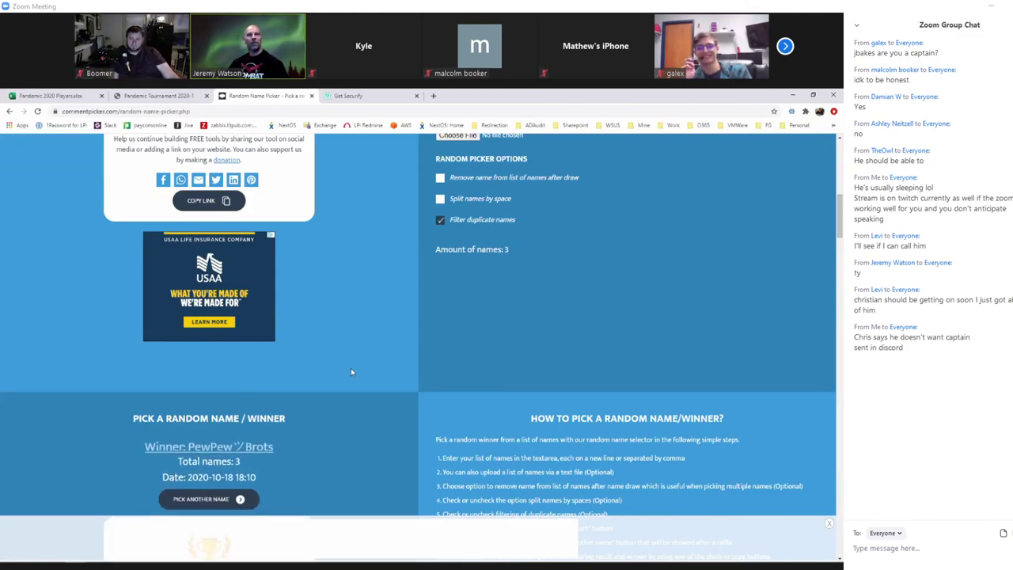
left_click(60, 96)
left_click(103, 545)
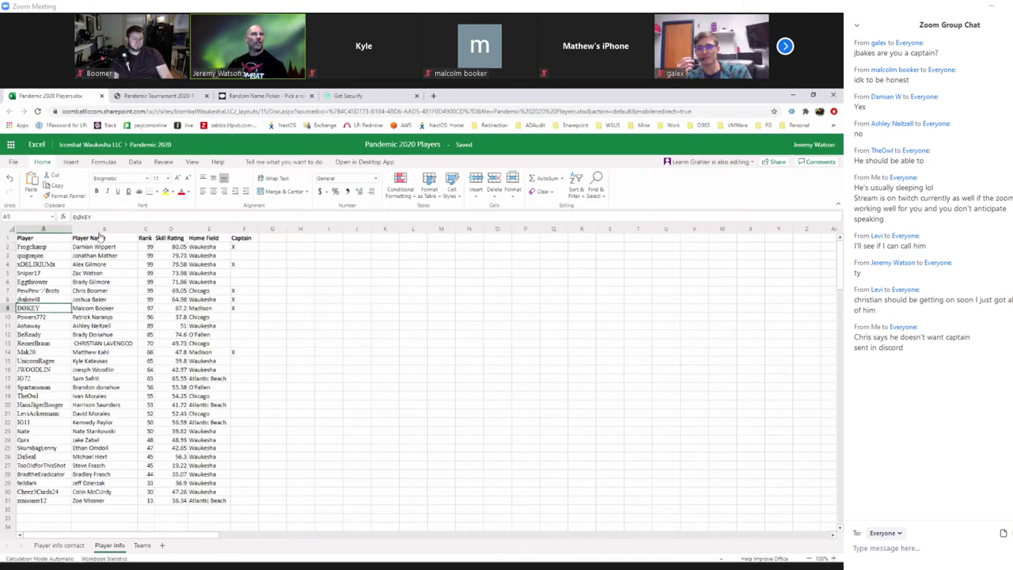
key("Up")
left_click(118, 217)
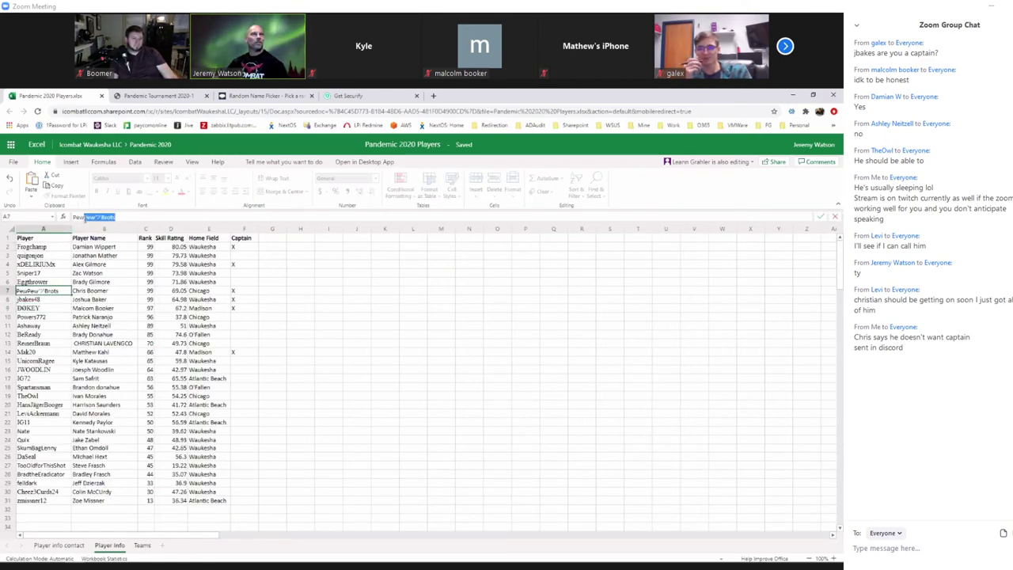
triple_click(79, 219)
key("ctrl+c")
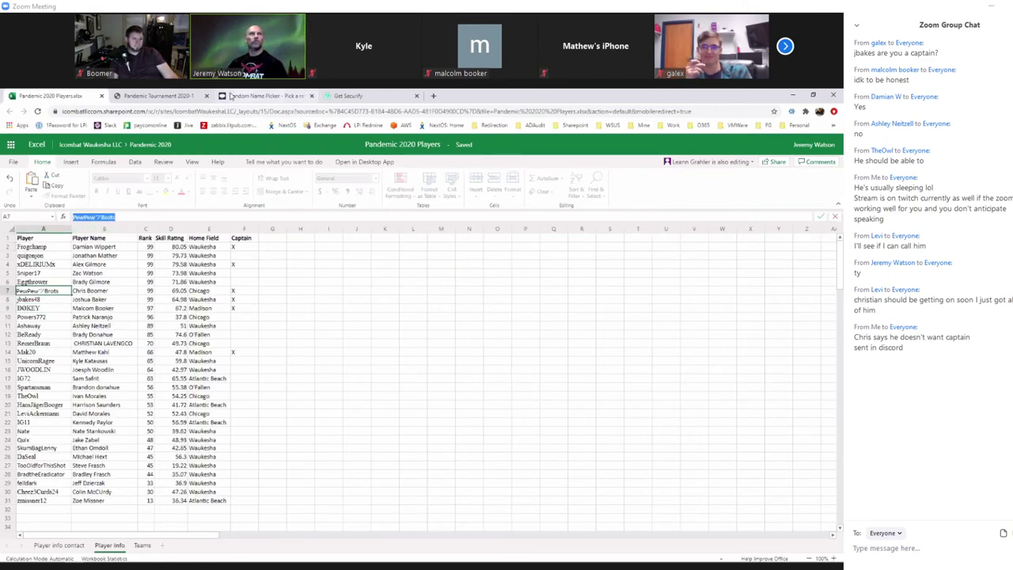
left_click(143, 545)
left_click(369, 239)
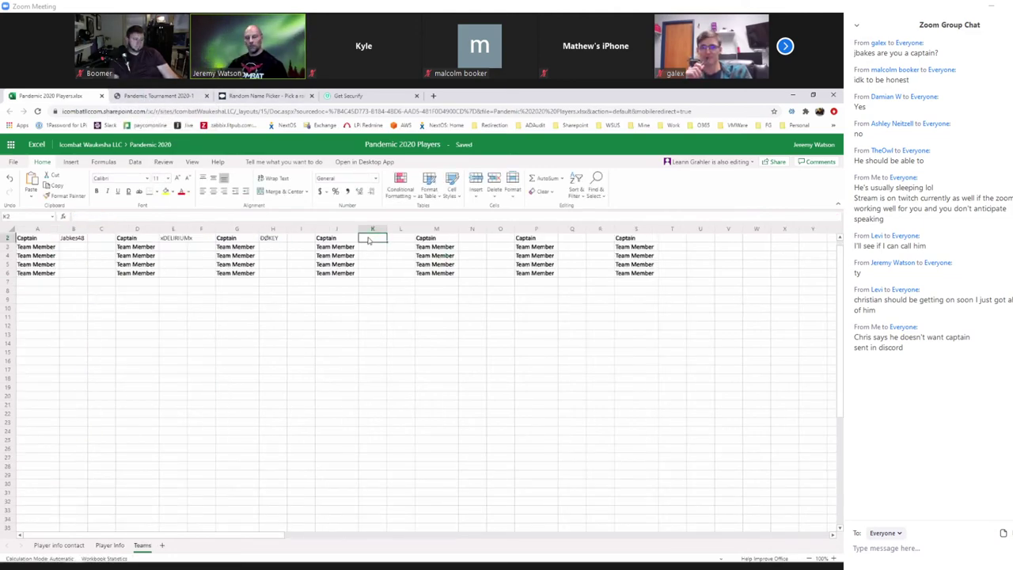
key("ctrl+v")
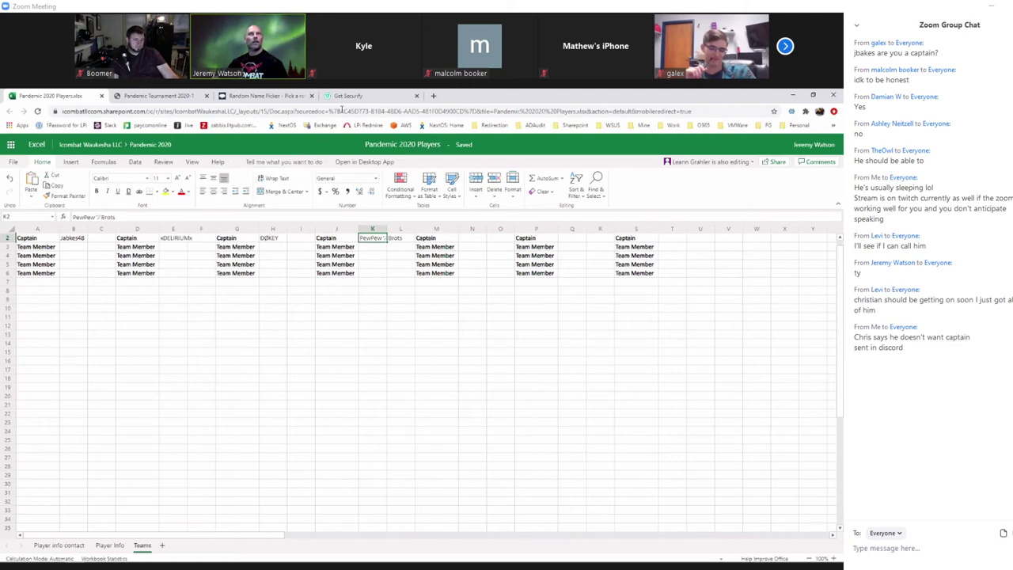
- Remove PewPewツBrots and its empty line from the Random Name Picker's names list and draw another name
left_click(265, 95)
scroll(472, 297, "up", 10)
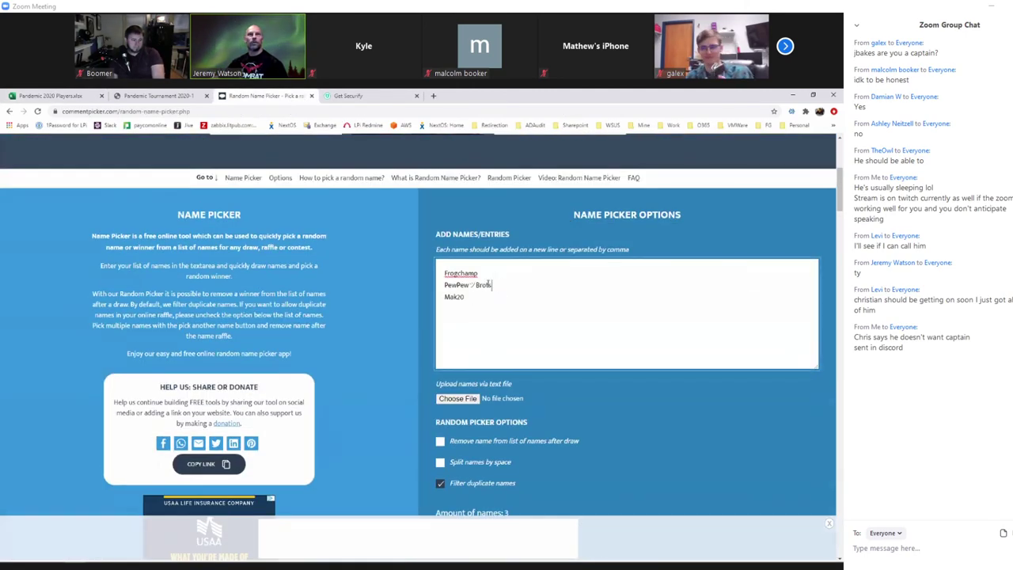
left_click_drag(492, 285, 421, 288)
key("BackSpace")
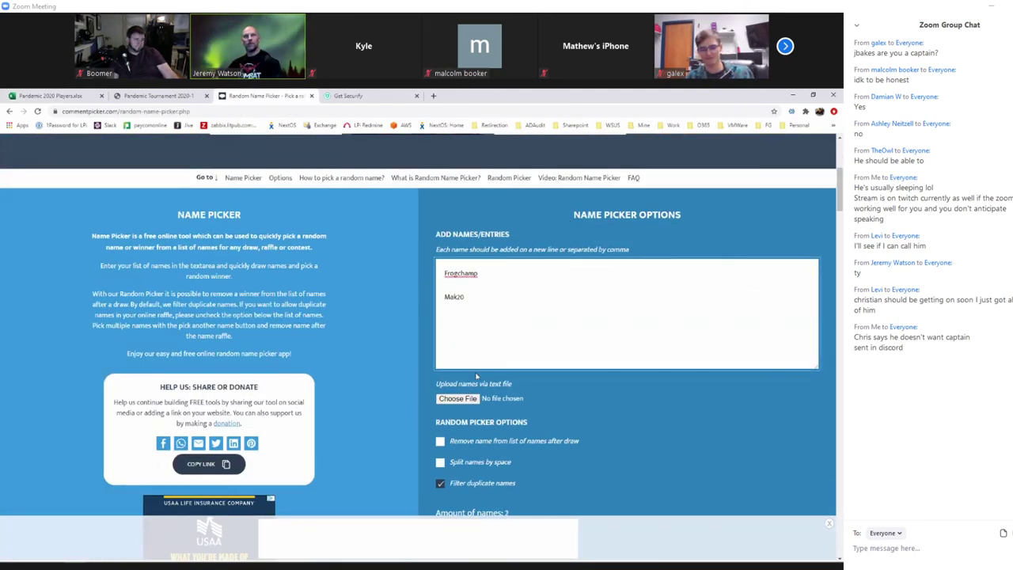
key("BackSpace")
scroll(338, 437, "down", 1)
scroll(338, 437, "down", 5)
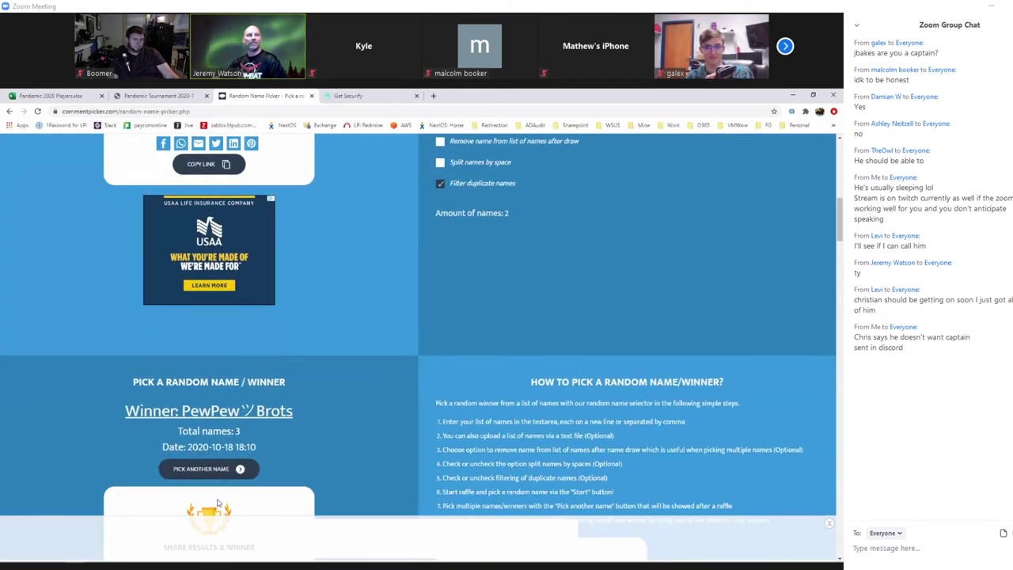
left_click(212, 476)
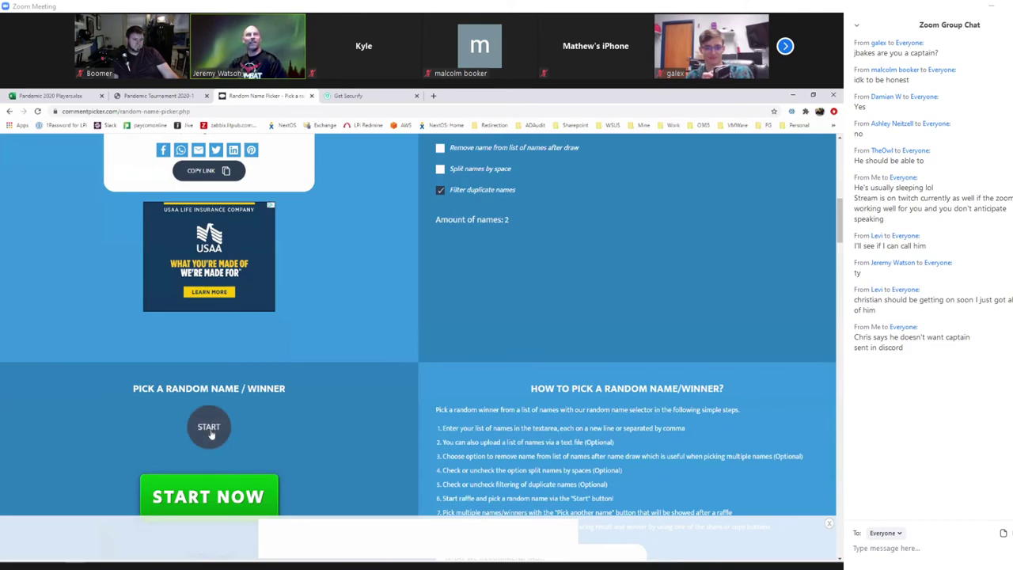
left_click(209, 432)
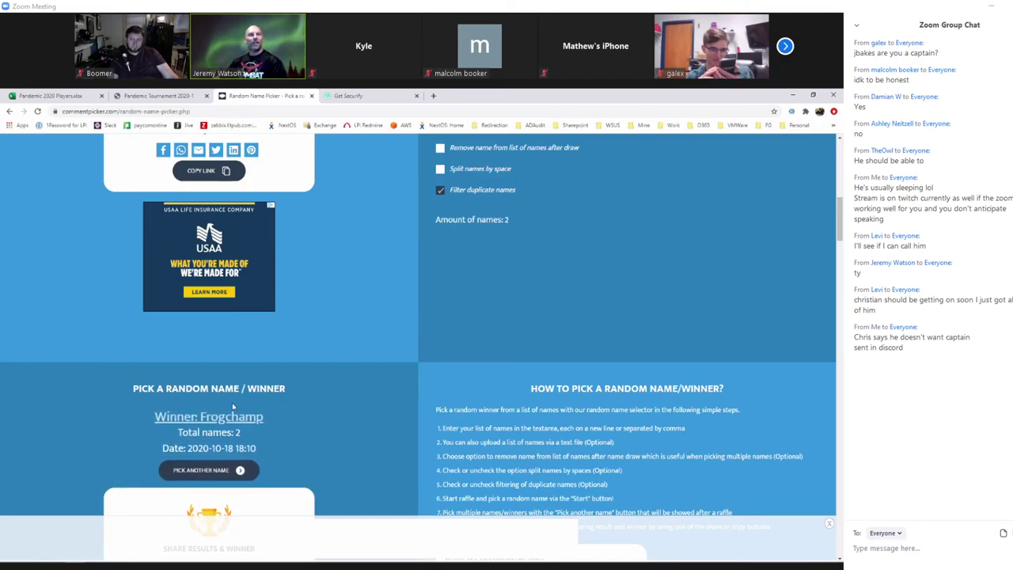
left_click(48, 96)
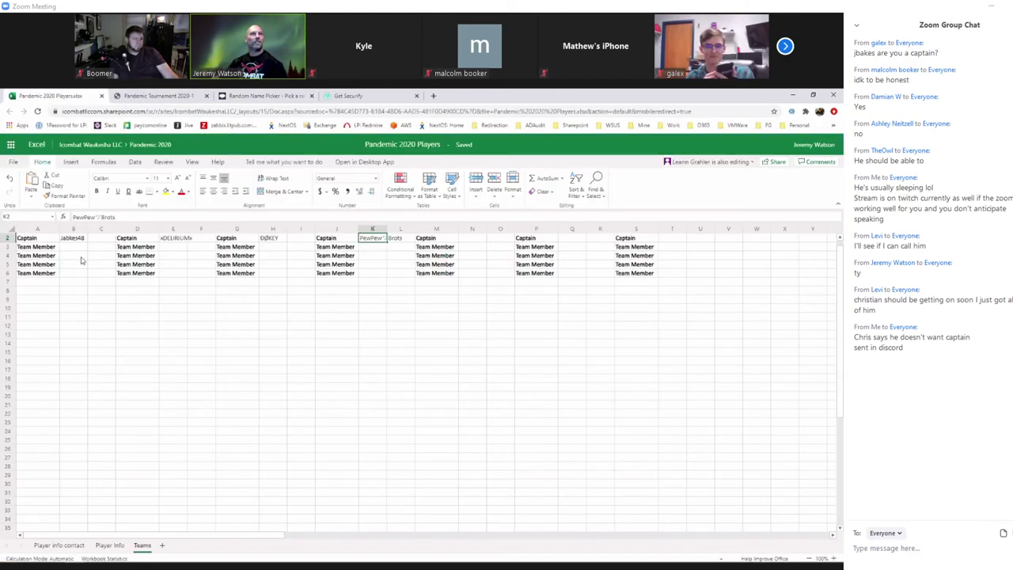
left_click(110, 545)
left_click(36, 248)
left_click_drag(103, 216, 73, 216)
key("ctrl+c")
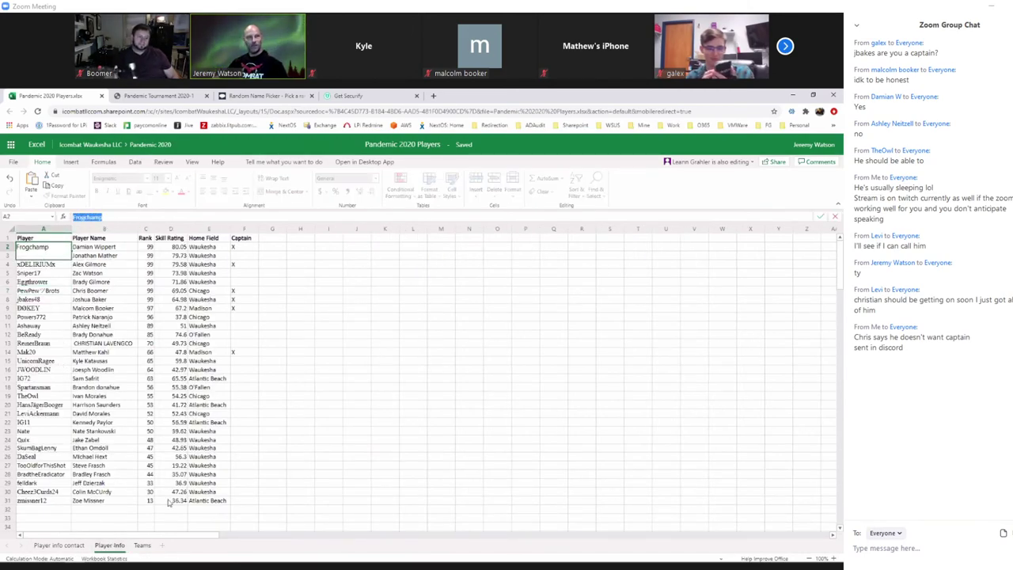
left_click(141, 545)
left_click(469, 239)
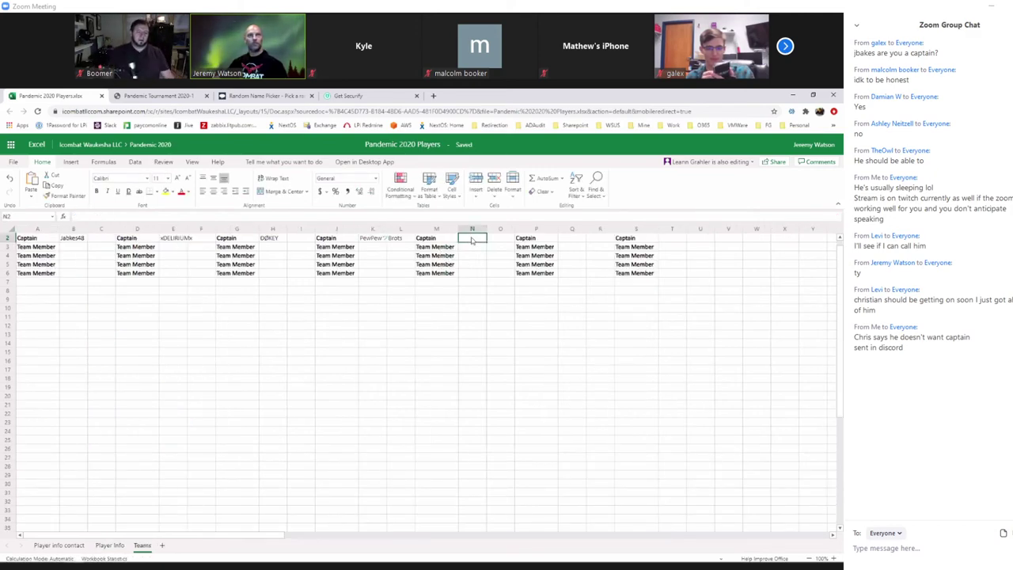
key("ctrl+v")
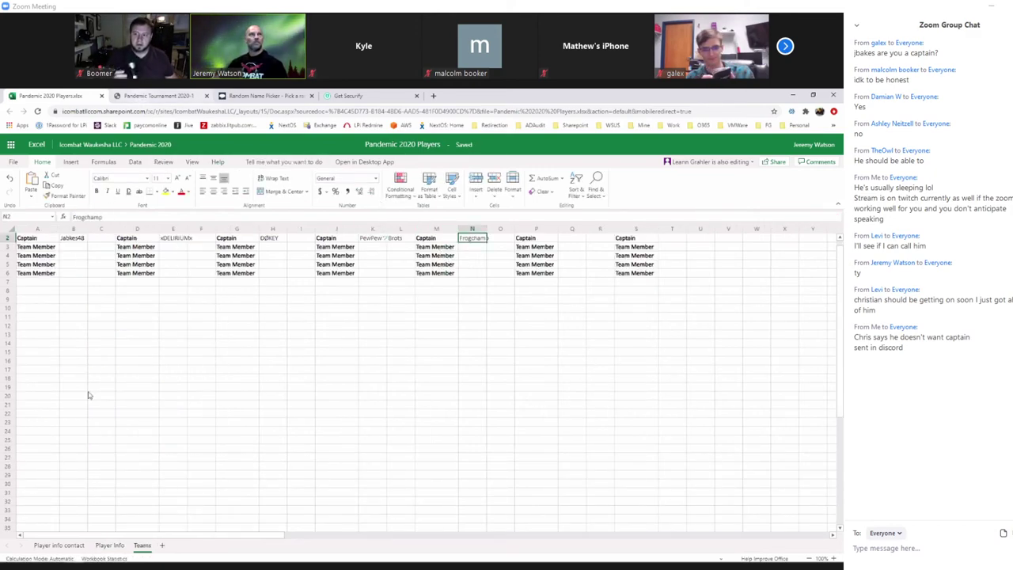
- Copy the handle Mak20 from Player Info into cell Q2 of the Teams sheet and clear the unused seventh team's labels in column S
left_click(98, 545)
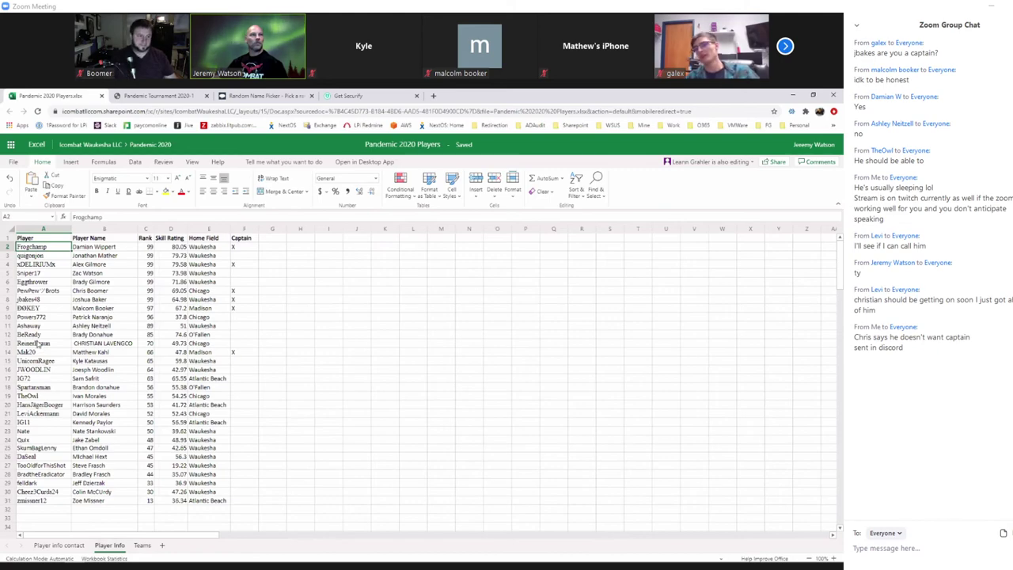
left_click(41, 353)
double_click(79, 217)
key("ctrl+c")
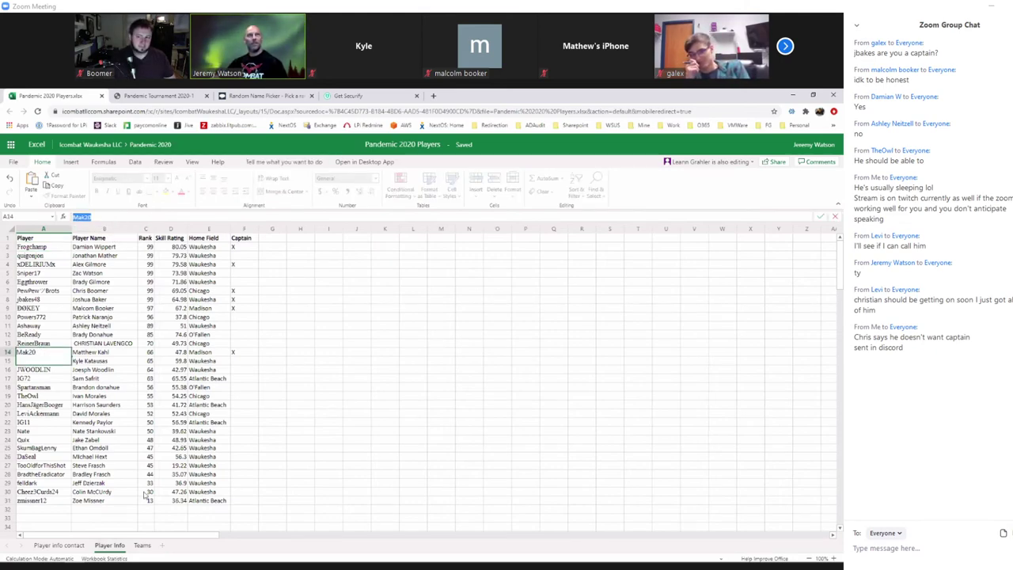
left_click(142, 545)
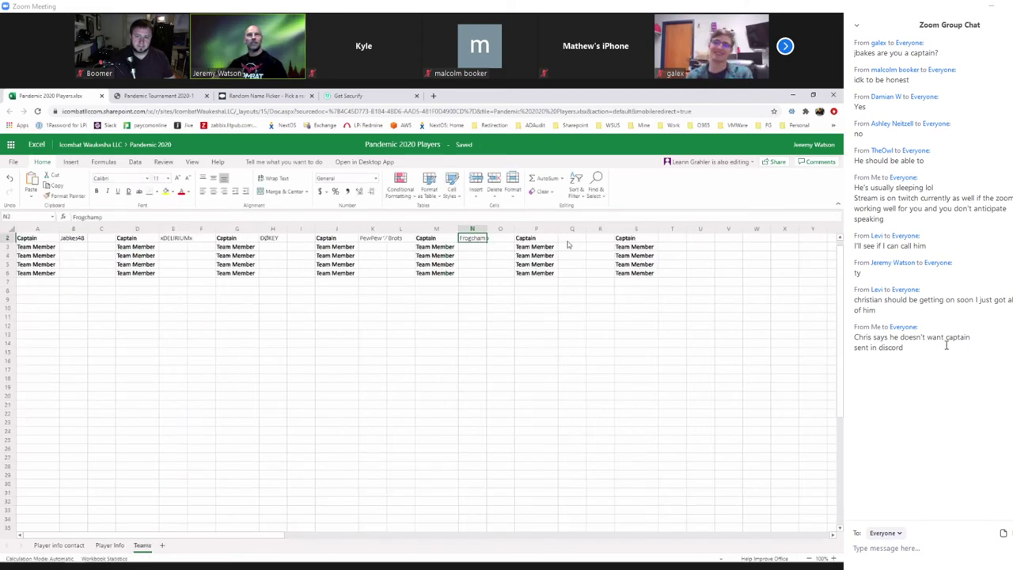
left_click(569, 239)
key("ctrl+v")
left_click_drag(639, 282, 636, 239)
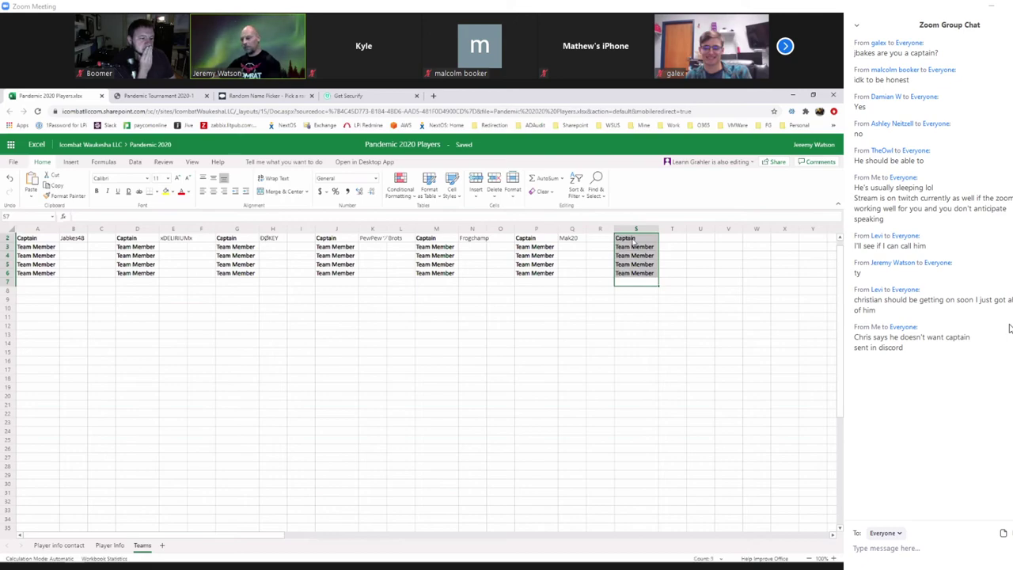
left_click(400, 434)
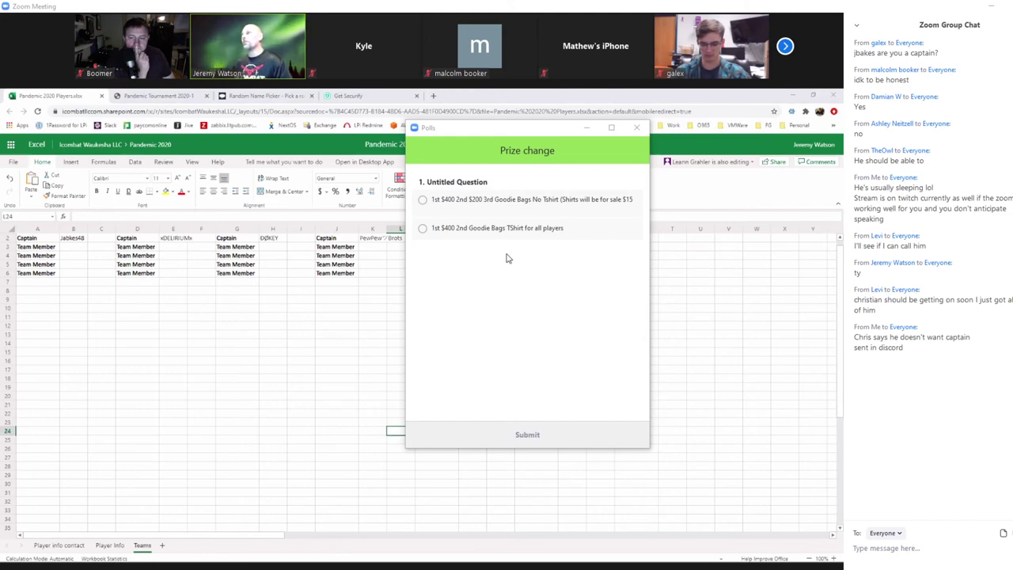
- Vote for "1st $400 2nd Goodie Bags TShirt for all players" in the Prize change poll and submit it
left_click(466, 229)
left_click(525, 435)
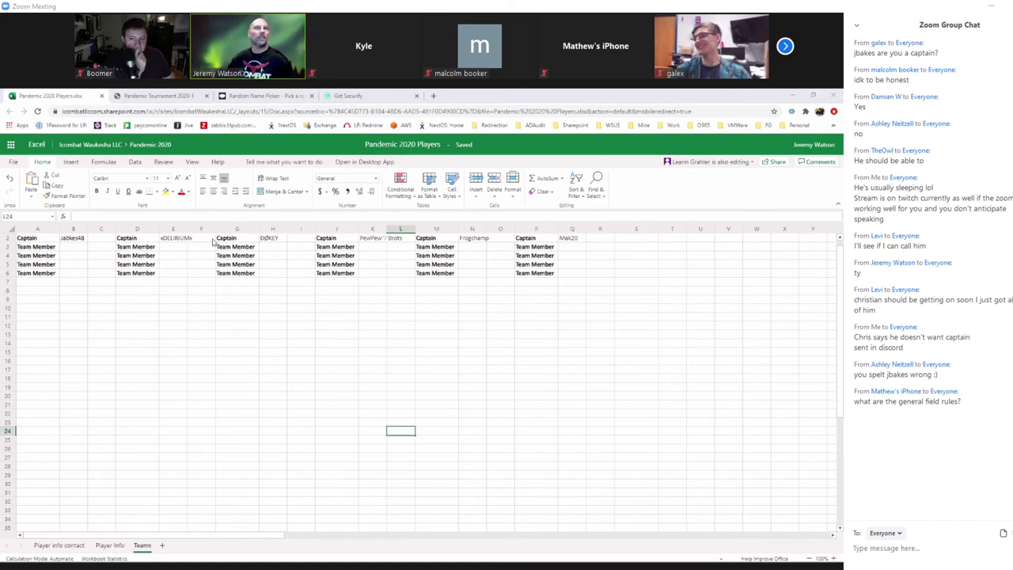
left_click(83, 239)
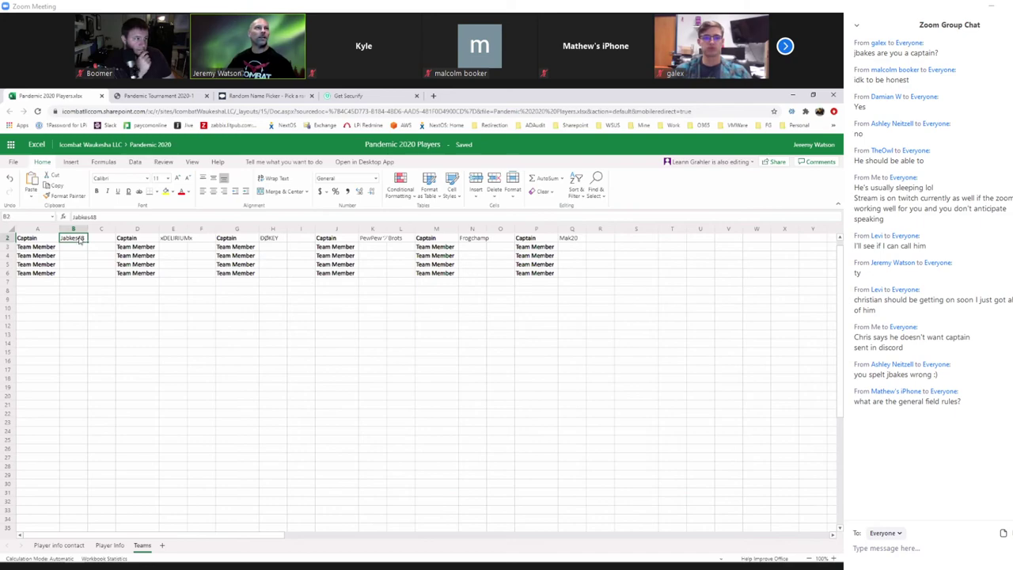
left_click_drag(97, 217, 76, 216)
type("Bakes")
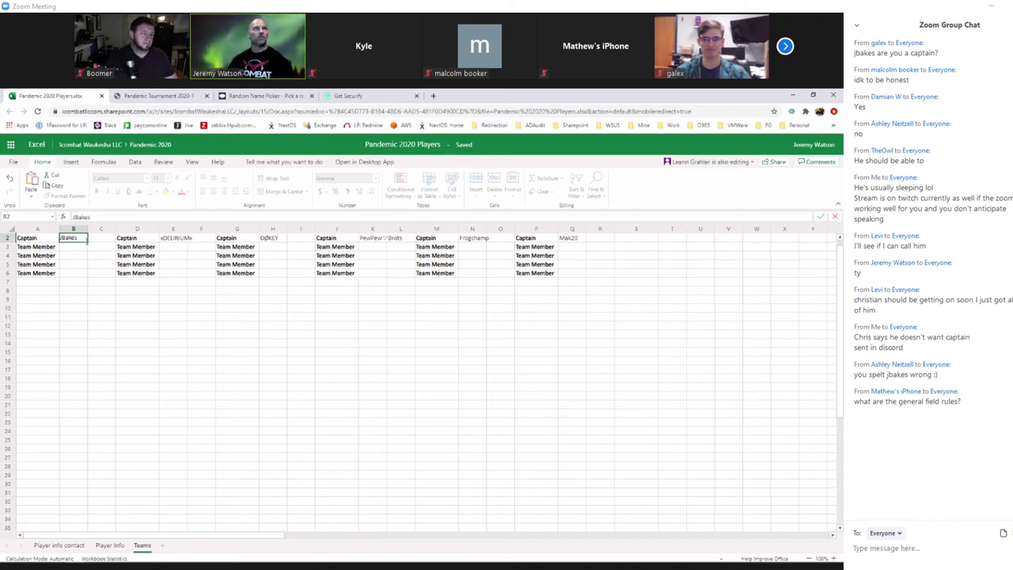
type("48")
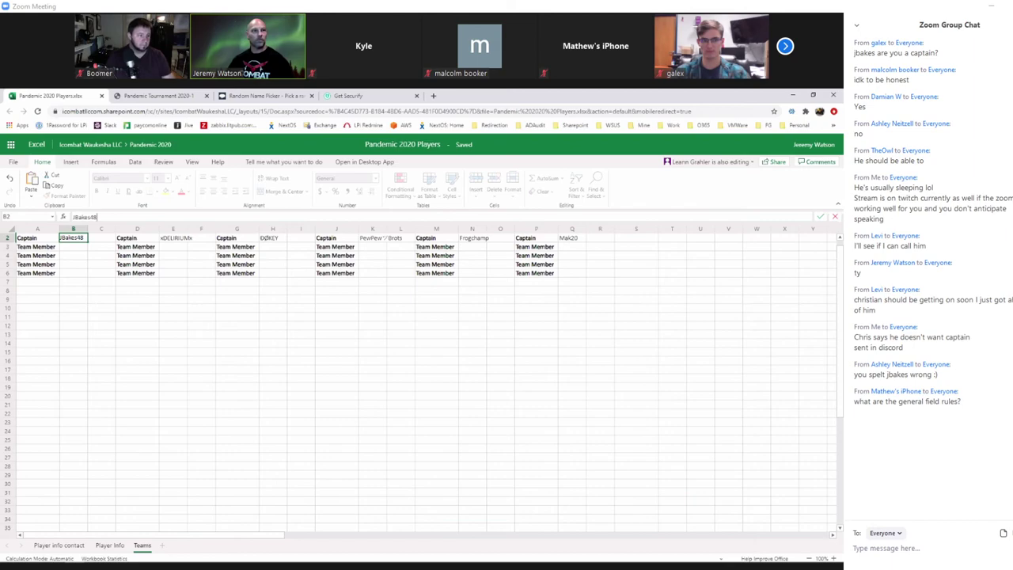
left_click(107, 546)
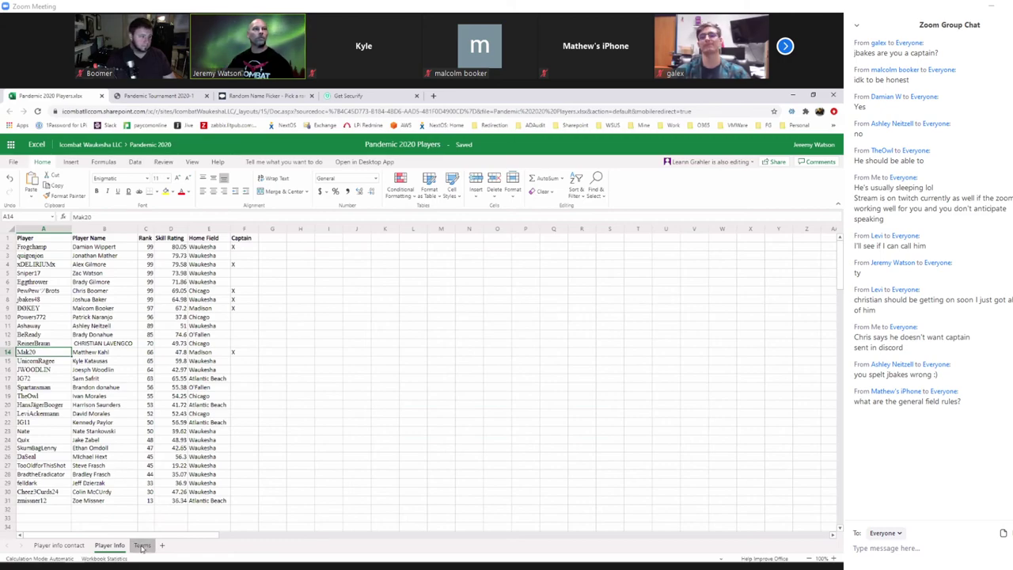
left_click(142, 546)
left_click(171, 326)
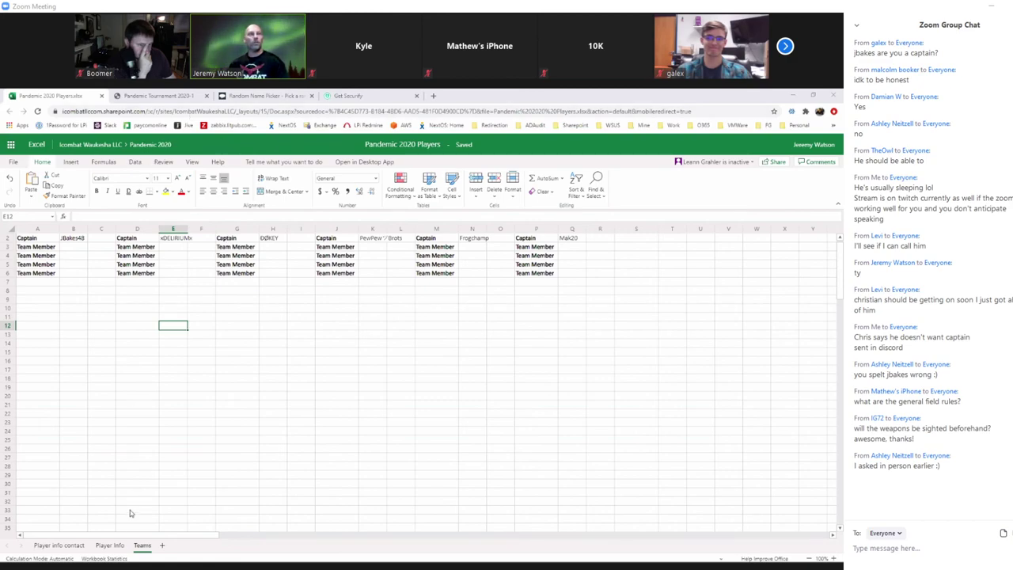
left_click(107, 546)
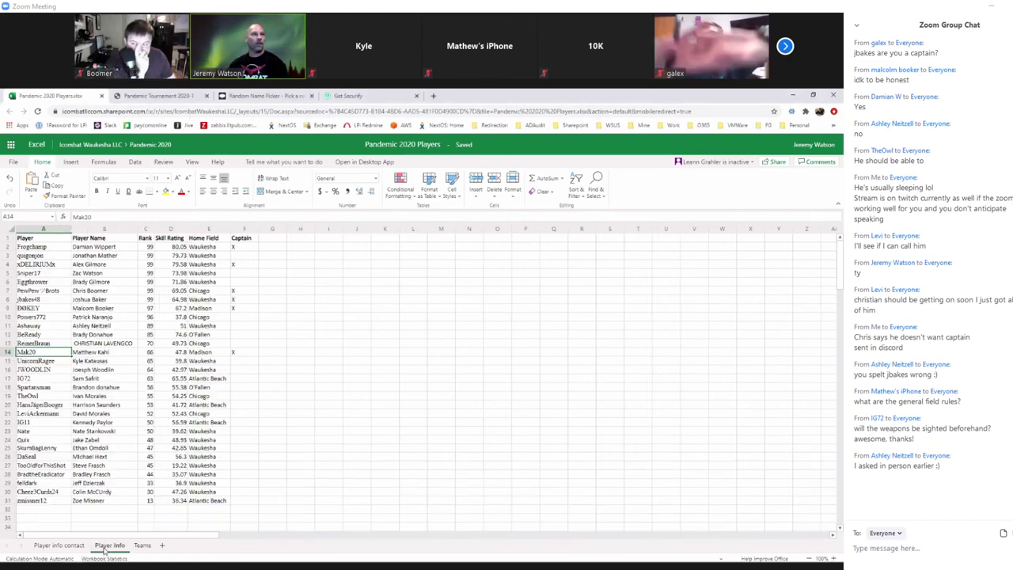
left_click(468, 337)
left_click(27, 248)
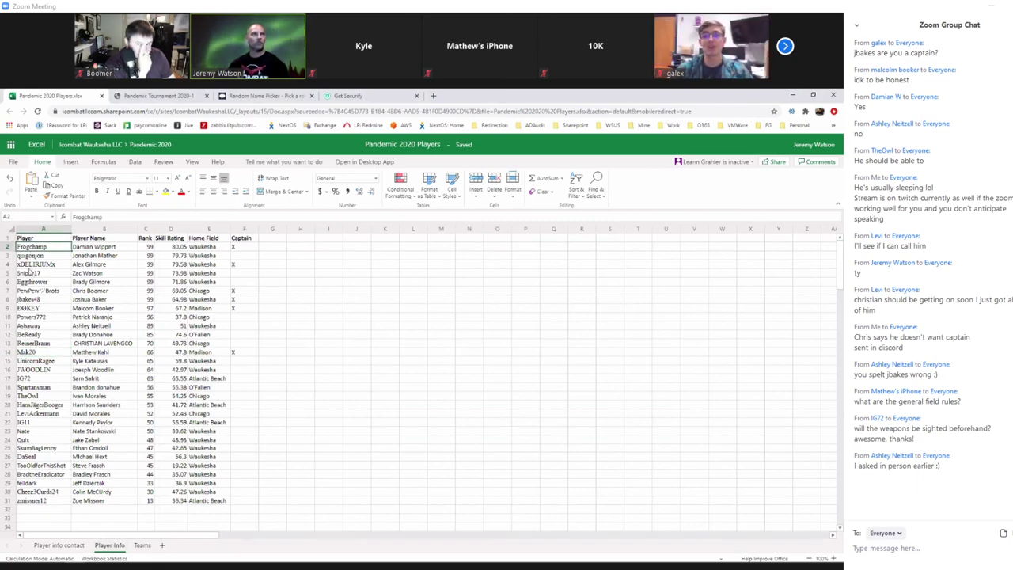
left_click(31, 265, "ctrl")
left_click(32, 300, "ctrl")
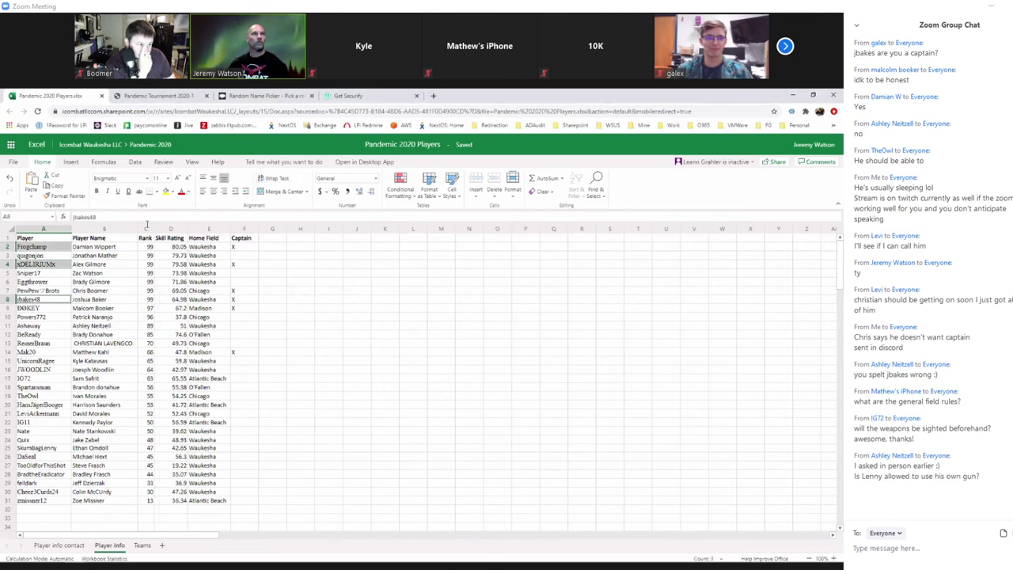
left_click(166, 192)
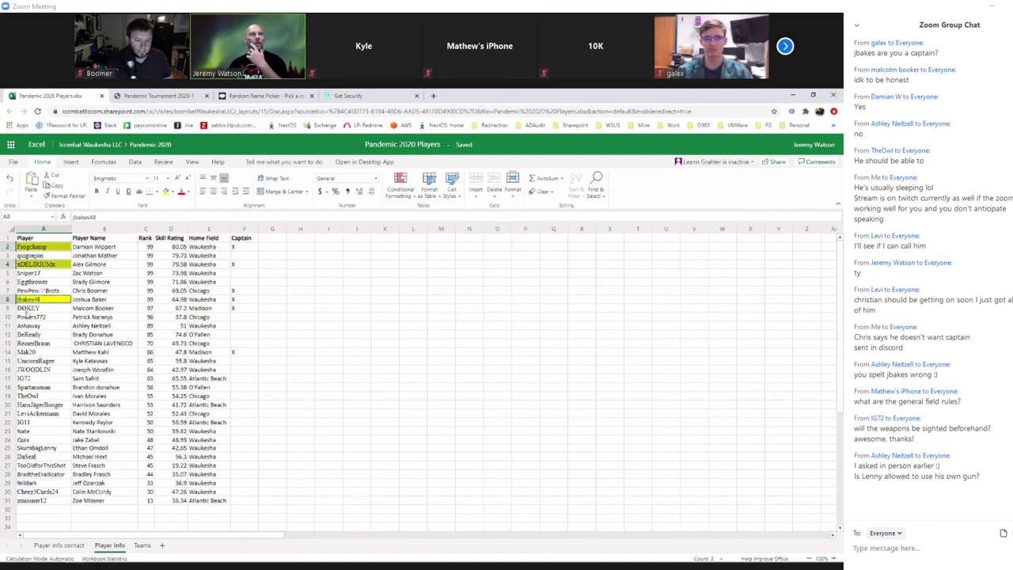
left_click(30, 310)
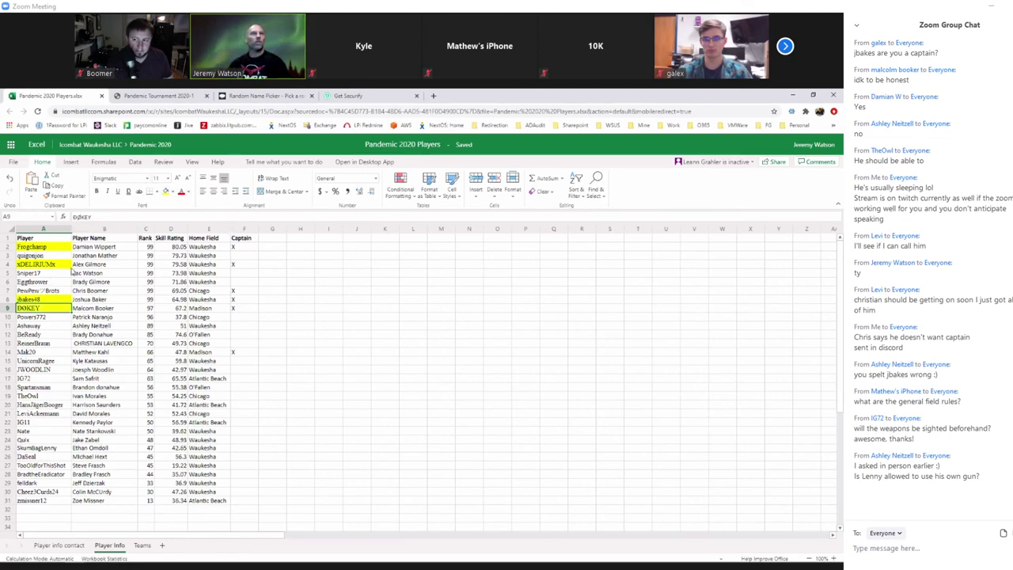
left_click(49, 257)
left_click_drag(104, 219, 65, 220)
key("ctrl+c")
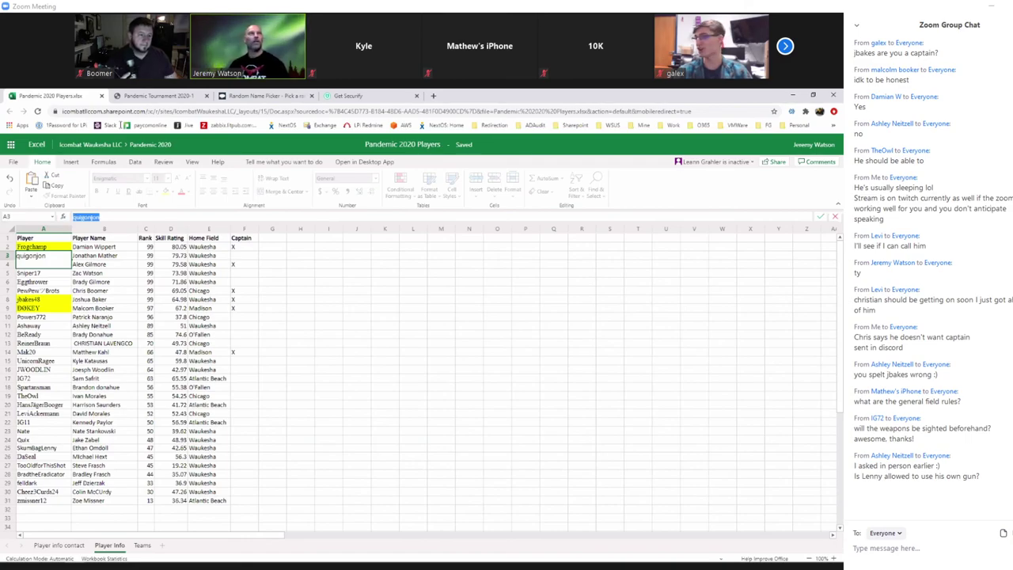
left_click(142, 544)
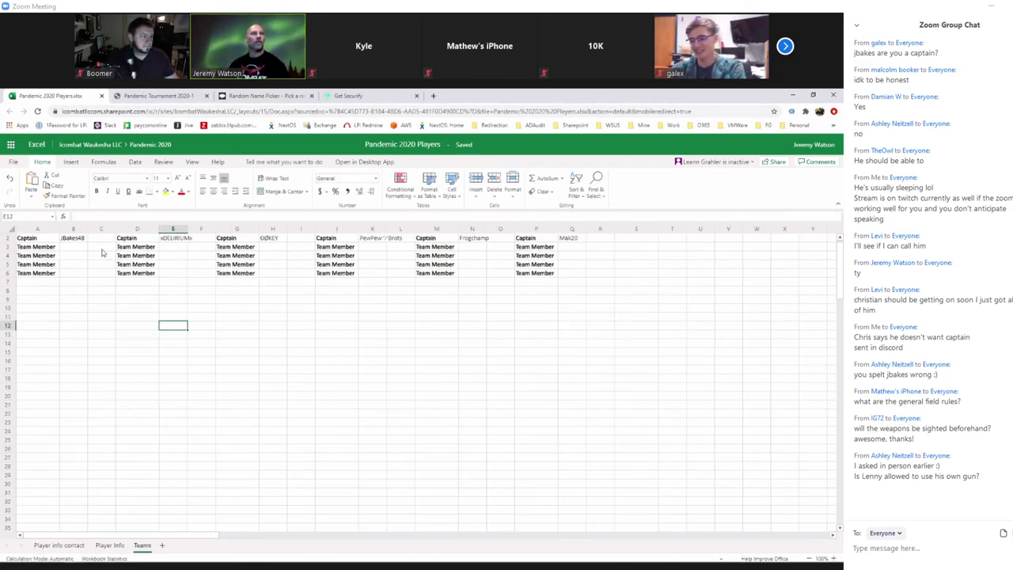
left_click(69, 248)
key("ctrl+v")
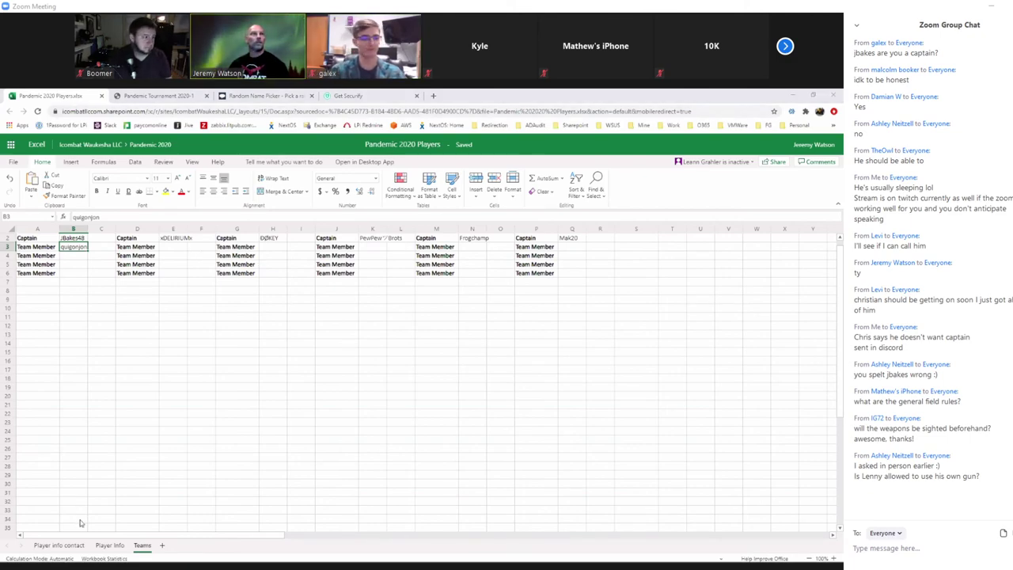
left_click(97, 541)
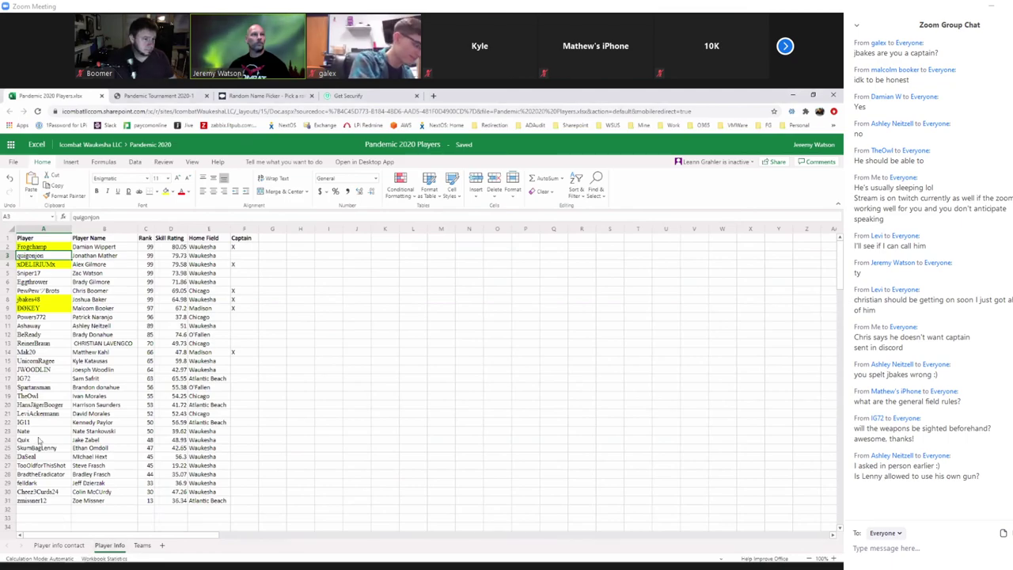
left_click(41, 361)
double_click(91, 216)
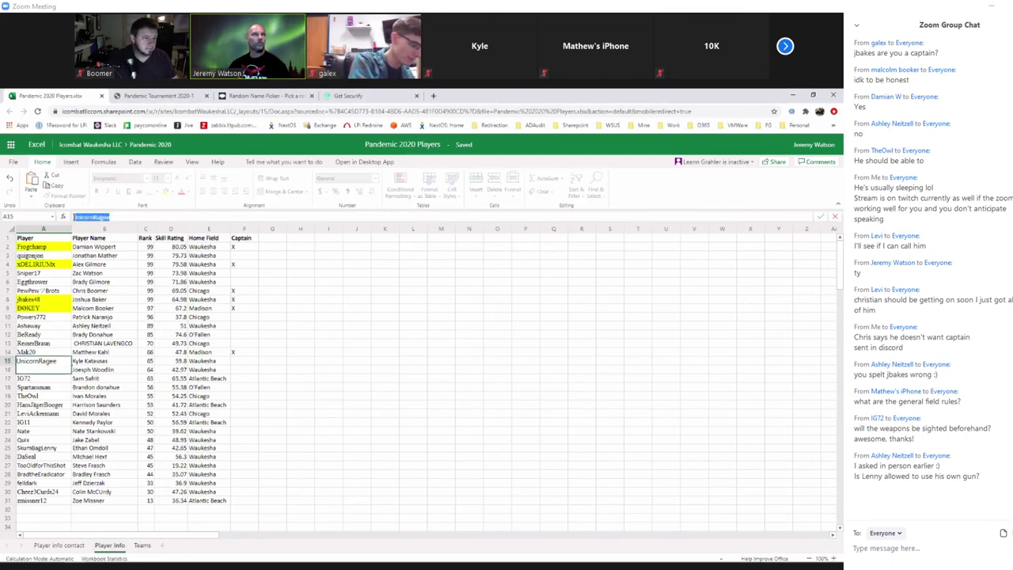
left_click(188, 94)
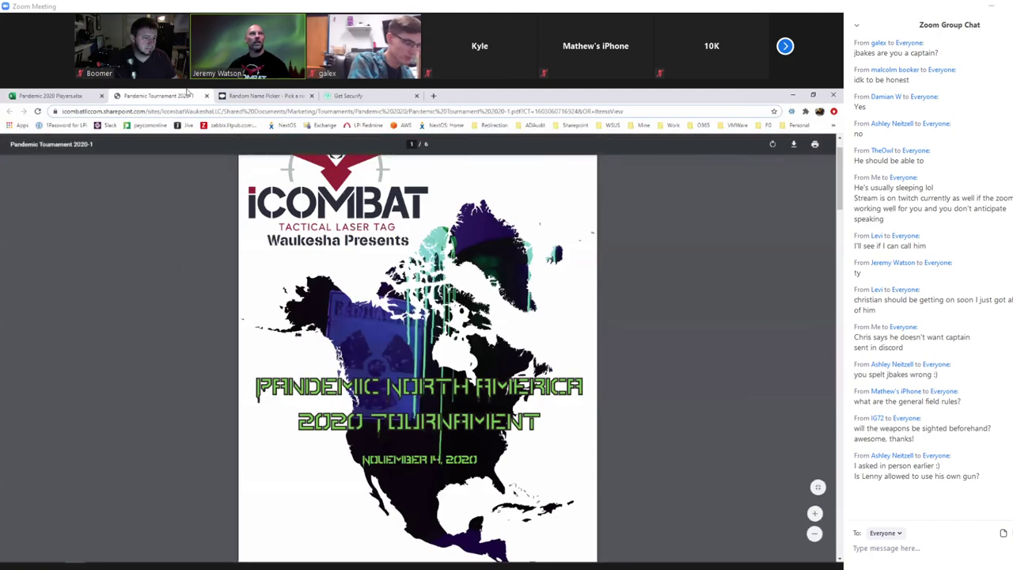
left_click(71, 101)
left_click(142, 545)
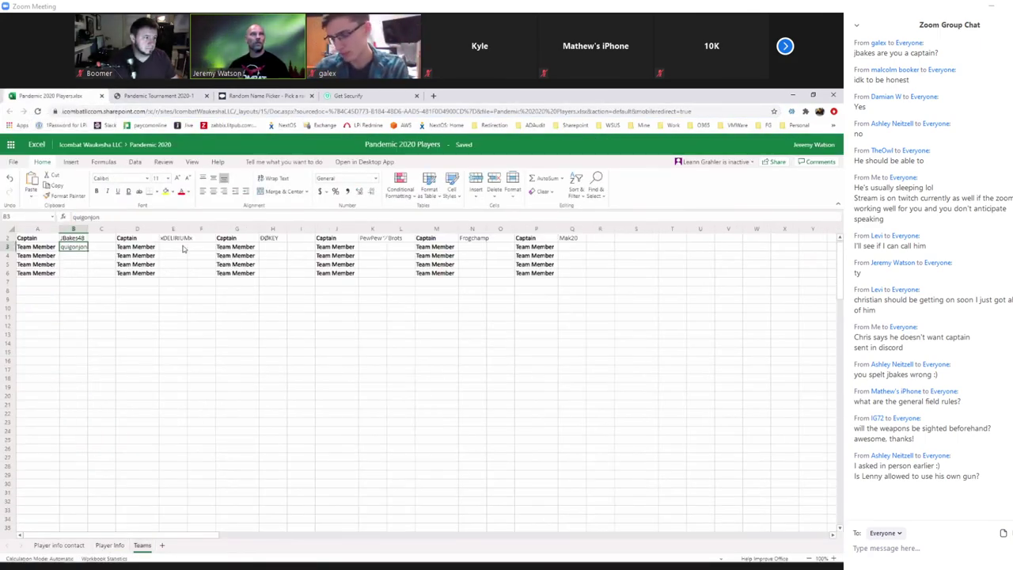
left_click(172, 247)
type("UnicornRagee")
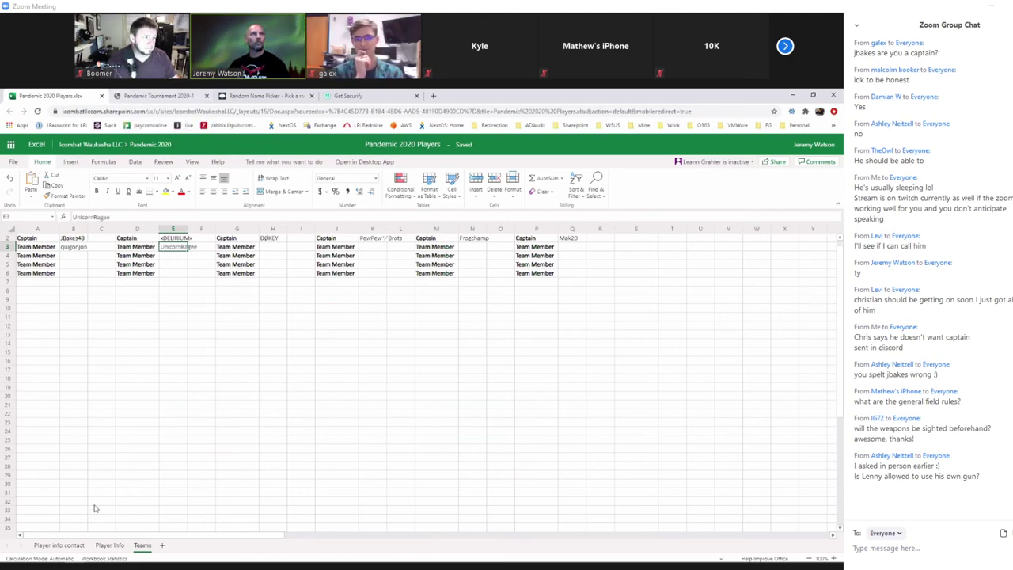
- Fill the PewPew Brots captain cell A7 on the Player Info sheet with yellow
left_click(110, 544)
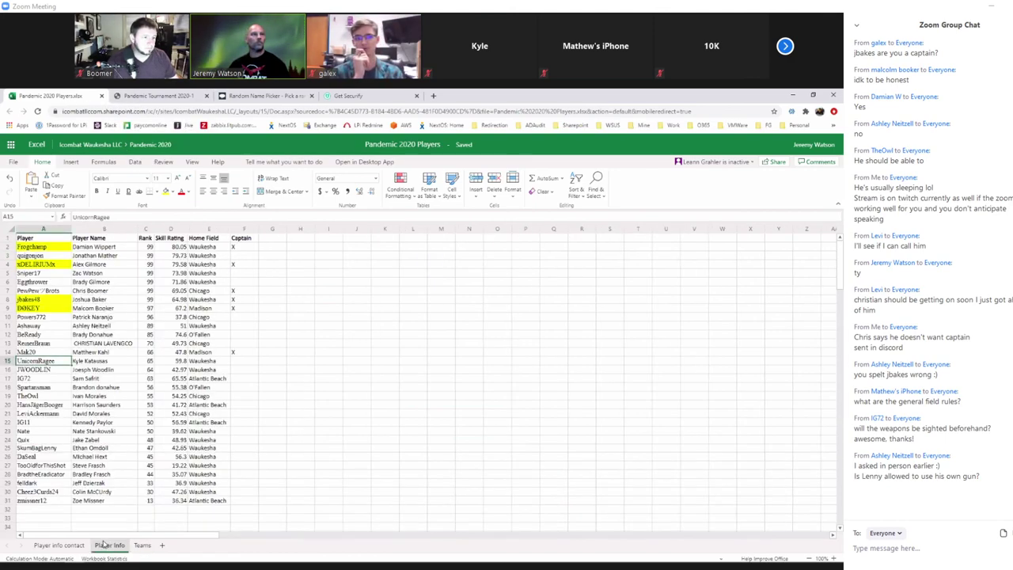
left_click(40, 293)
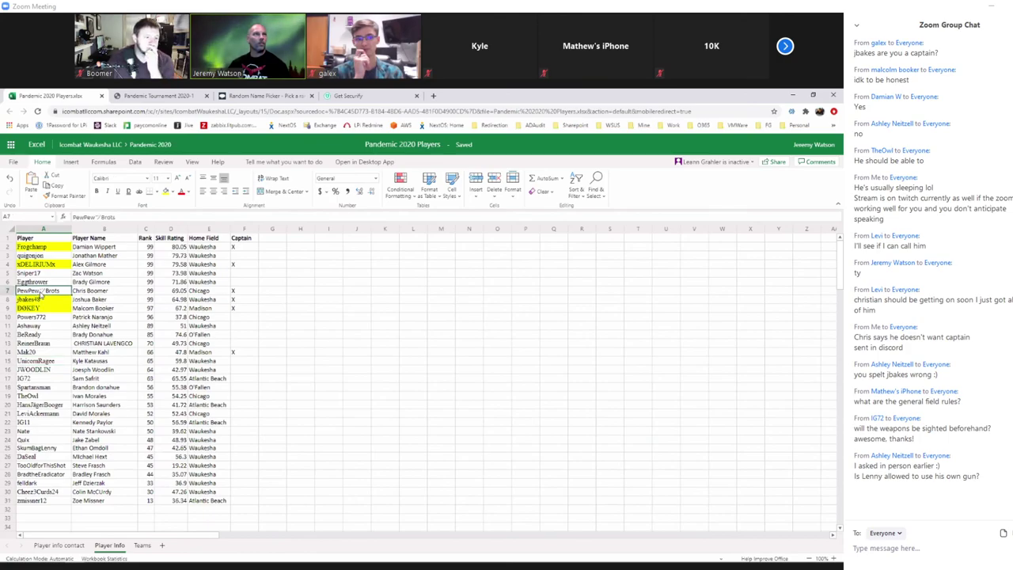
left_click(165, 191)
left_click(39, 362)
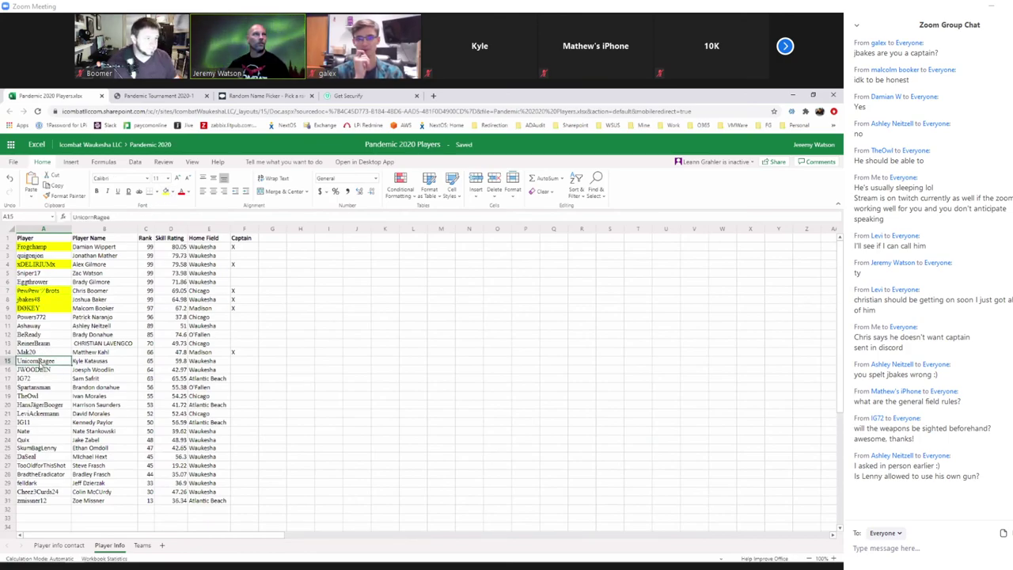
left_click(172, 192)
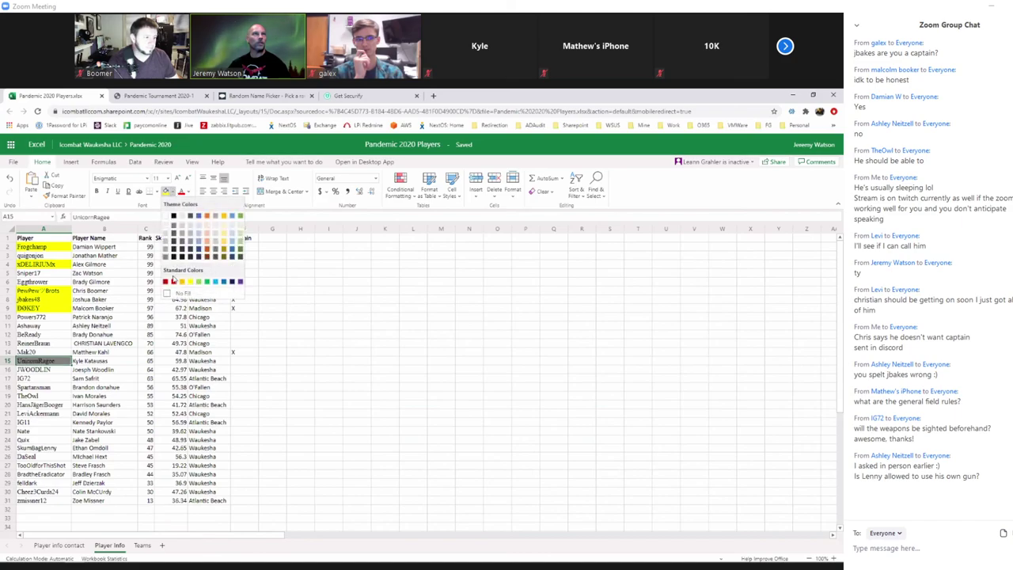
left_click(167, 242)
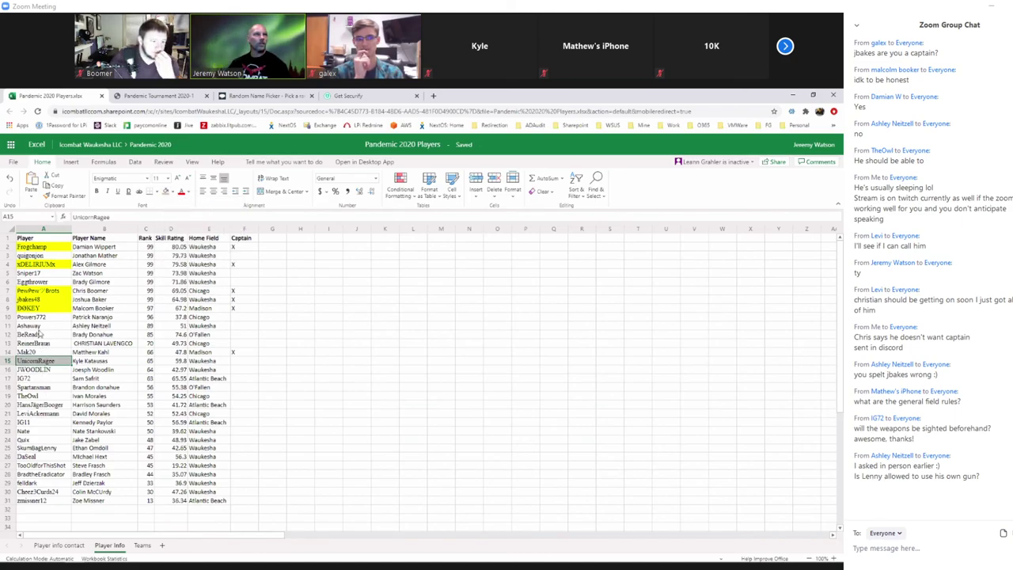
left_click(47, 256)
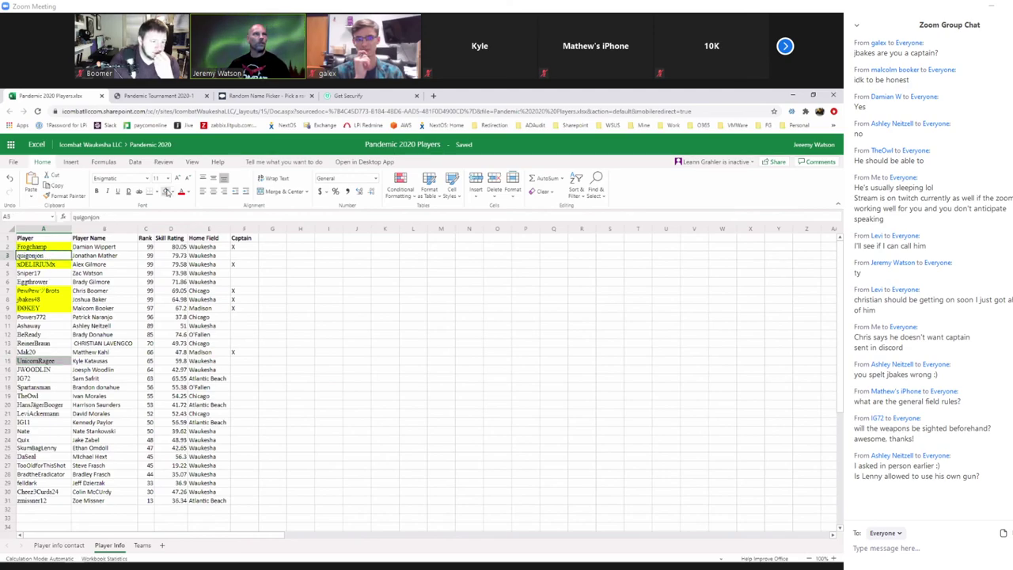
- Fill the Mak20 captain cell A14 on the Player Info sheet with yellow
left_click(35, 354)
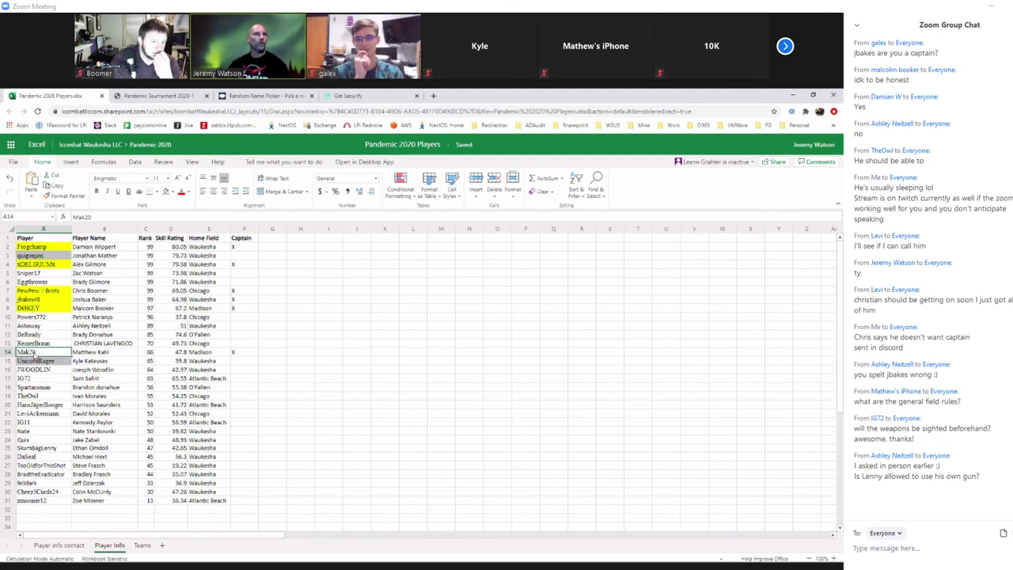
left_click(171, 192)
left_click(188, 281)
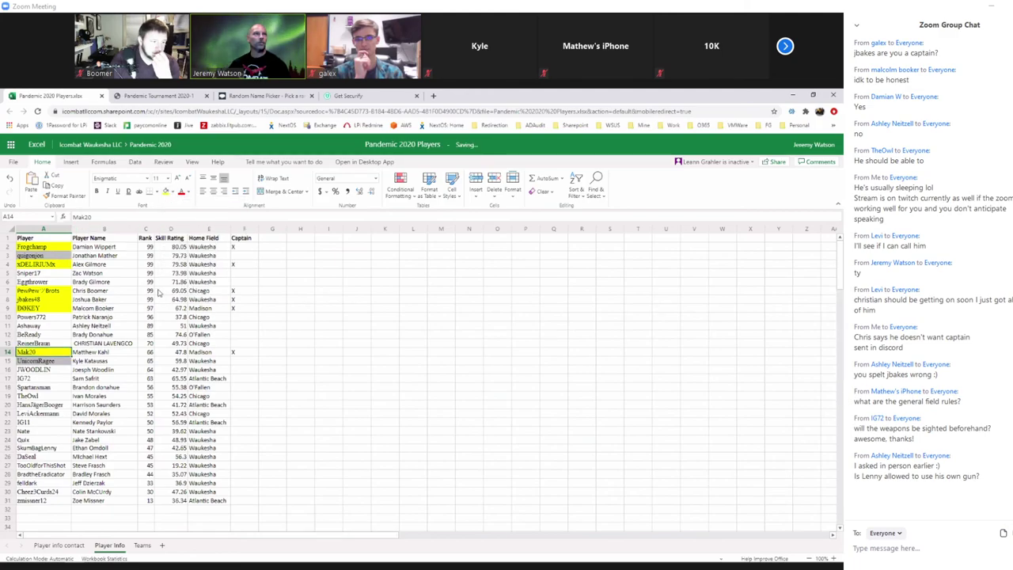
left_click(383, 385)
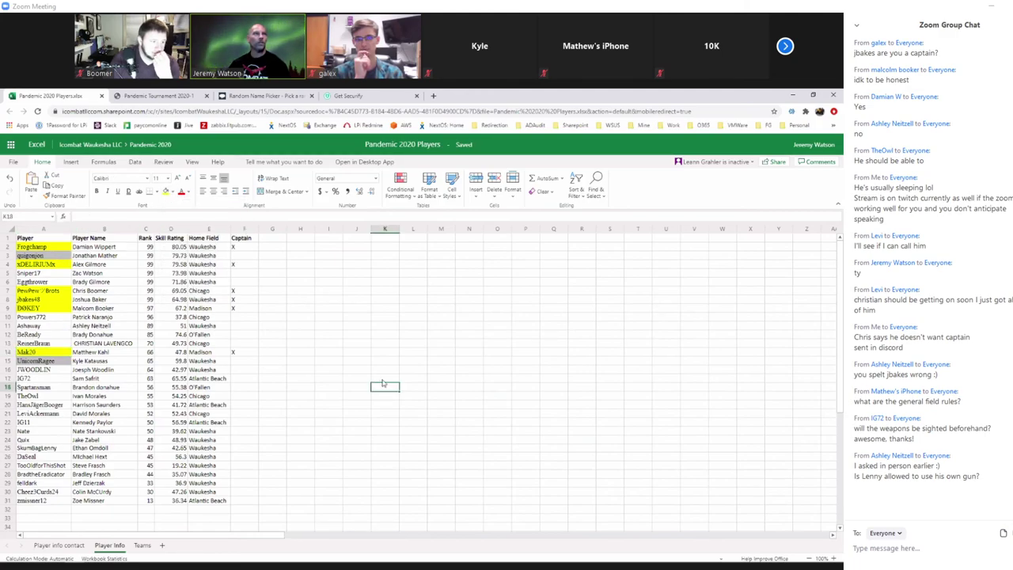
- Copy the handle Sniper17 from Player Info into cell H3 of the Teams sheet and shade its Player Info cell grey
left_click(142, 545)
left_click(109, 546)
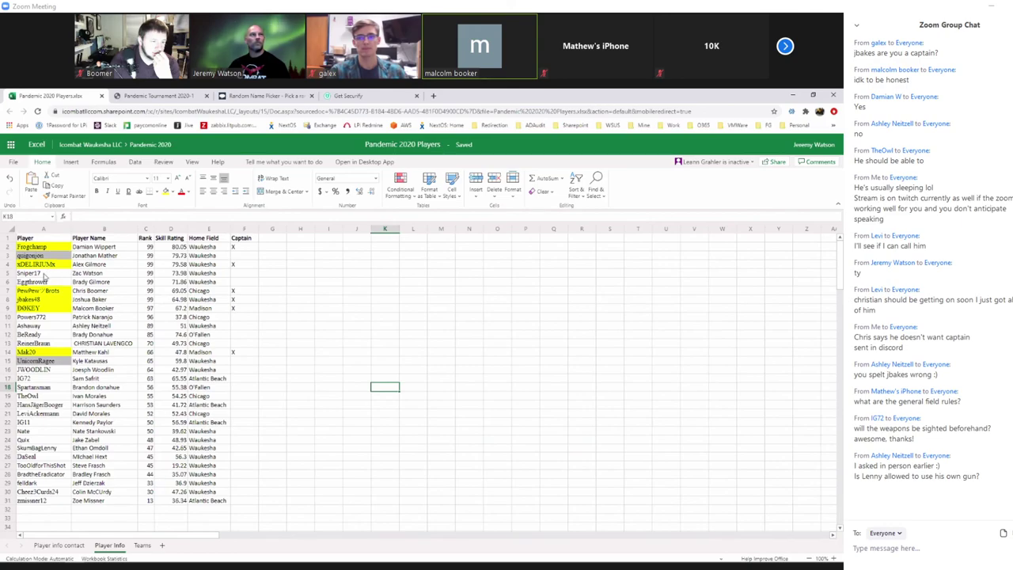
left_click(47, 274)
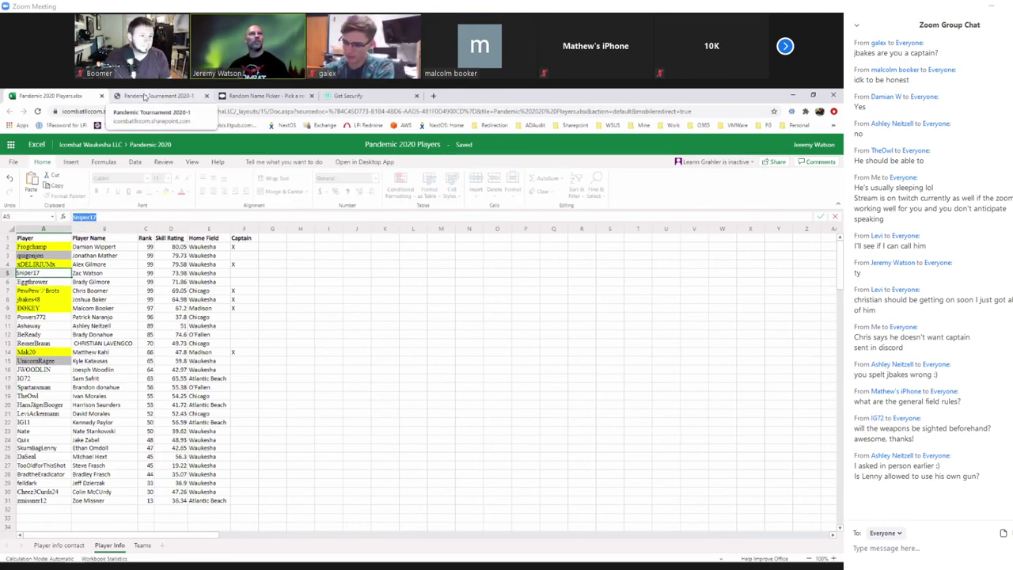
left_click(142, 545)
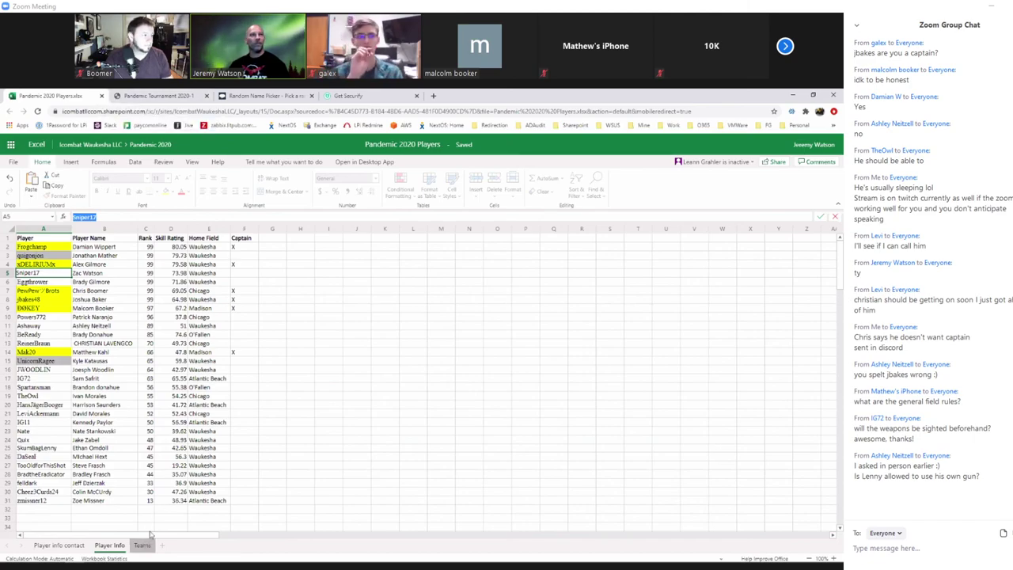
left_click(262, 250)
type("Sniper17")
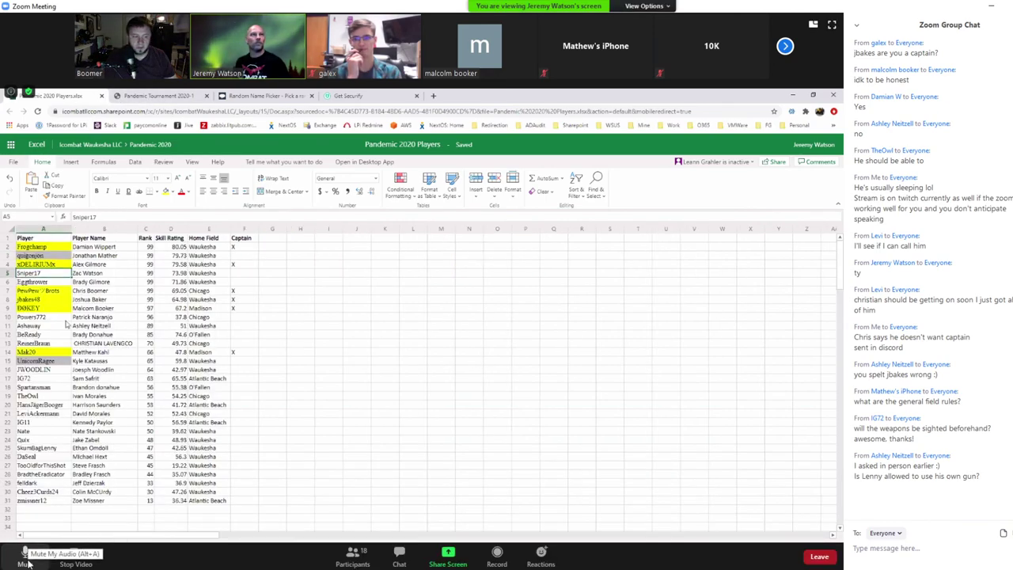
left_click(171, 193)
left_click(169, 243)
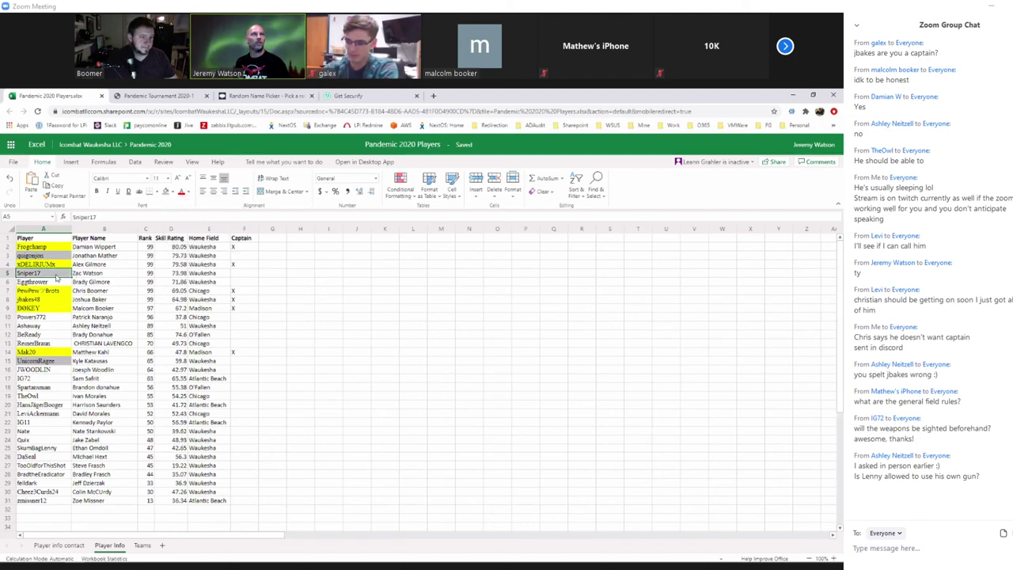
- Copy the handle Eggthrower from the Player Info sheet into cell K3 of the Teams sheet as the fourth team's first member
left_click(48, 283)
left_click_drag(103, 216, 66, 217)
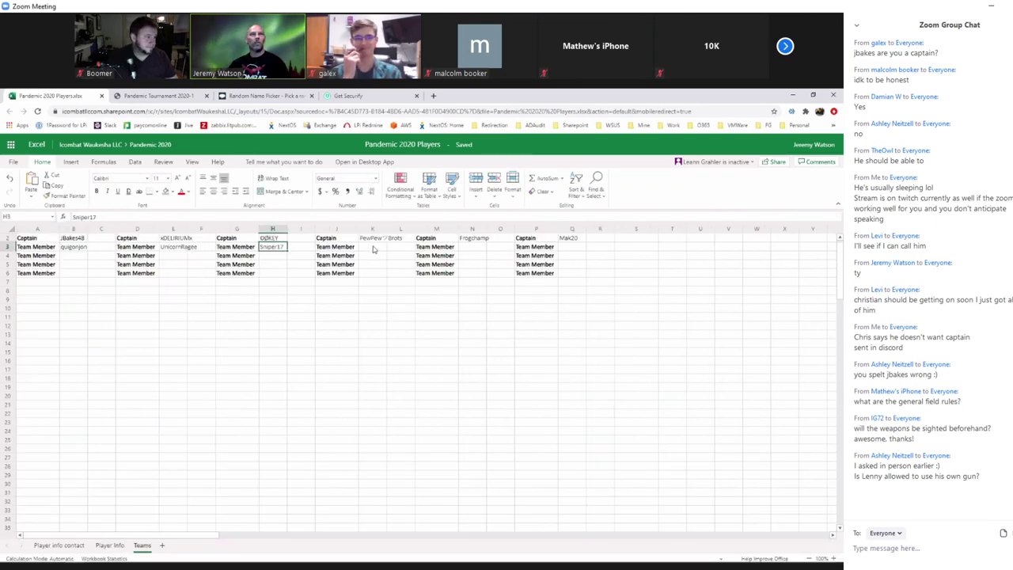
left_click(374, 248)
type("Eggthrower")
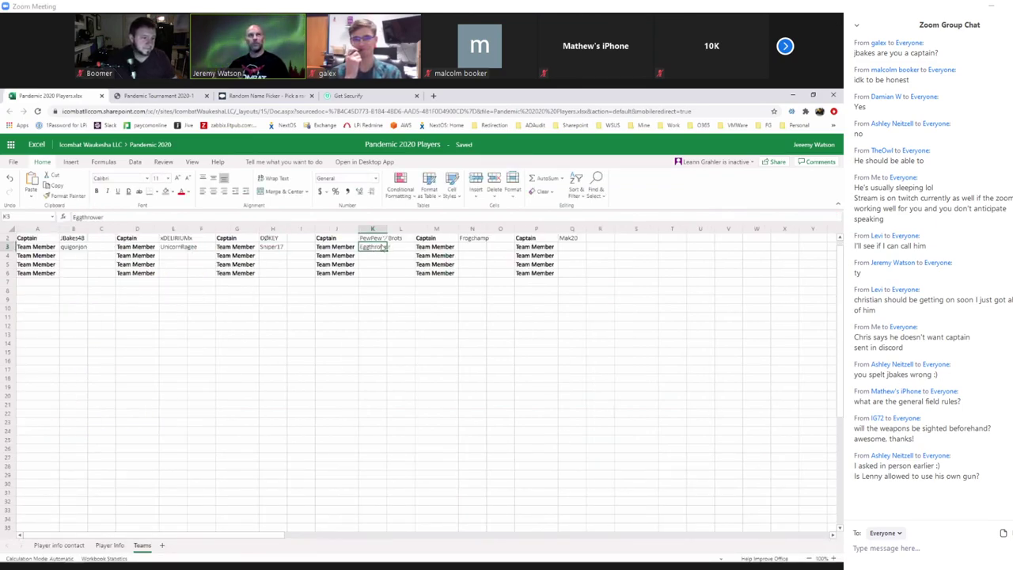
- Copy the handle Quix from Player Info into cell N3 of the Teams sheet and shade its Player Info cell grey
left_click(108, 545)
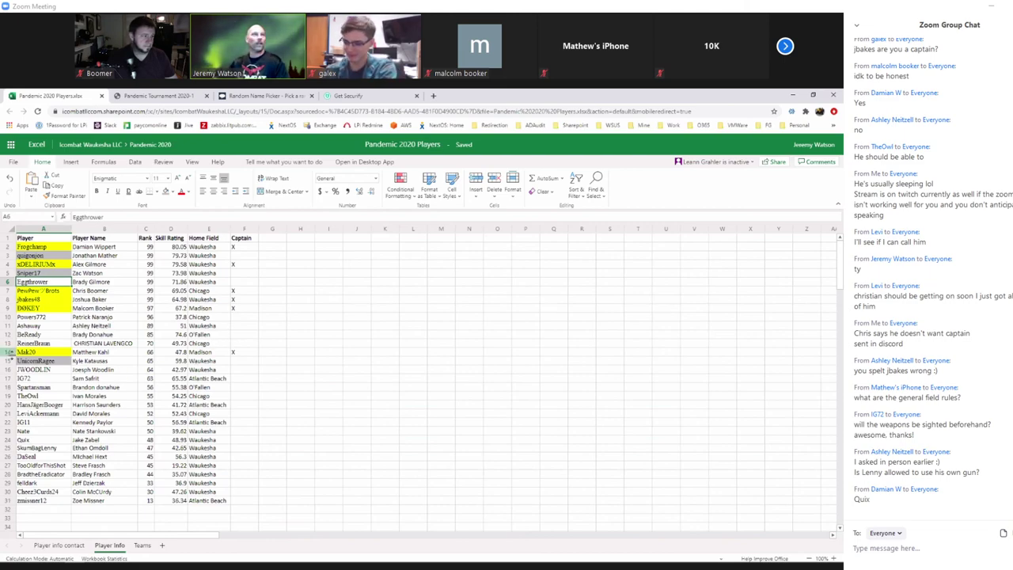
left_click(31, 441)
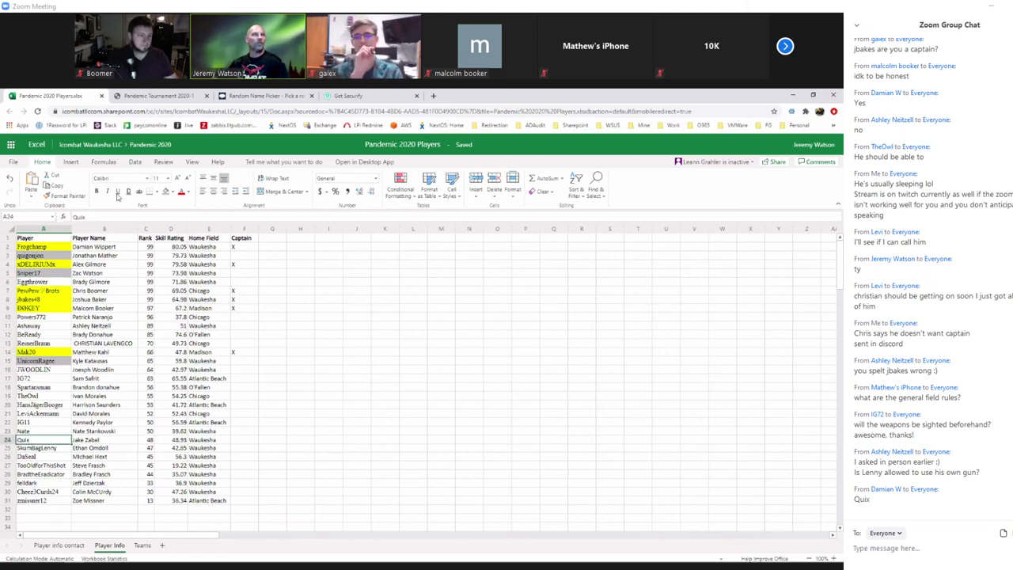
double_click(79, 216)
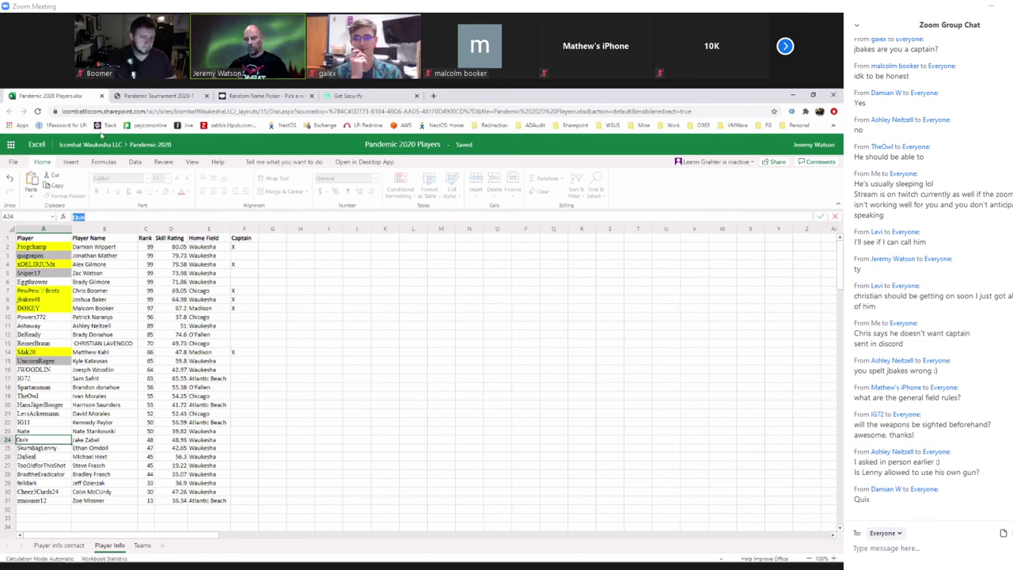
left_click(137, 99)
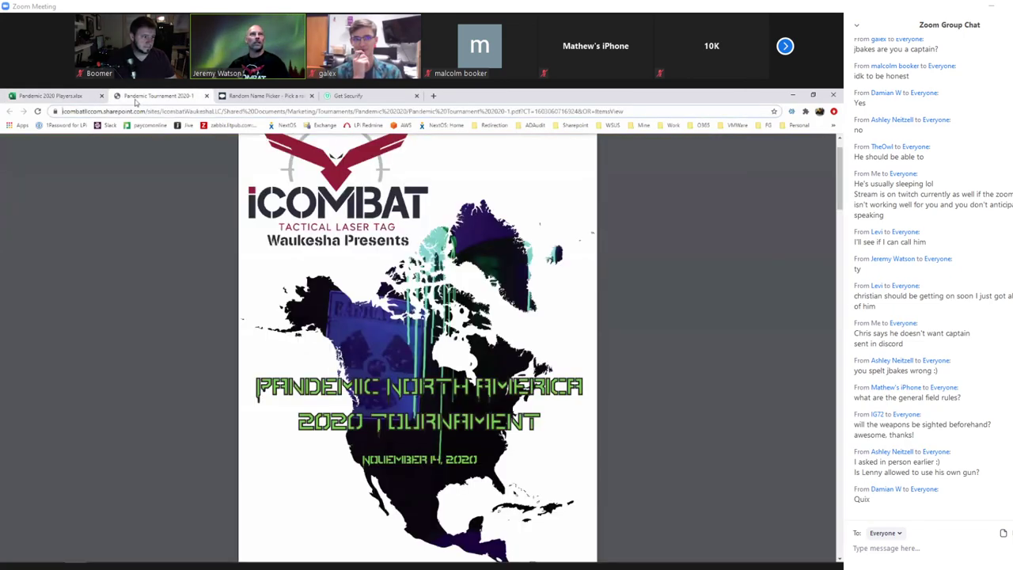
left_click(87, 98)
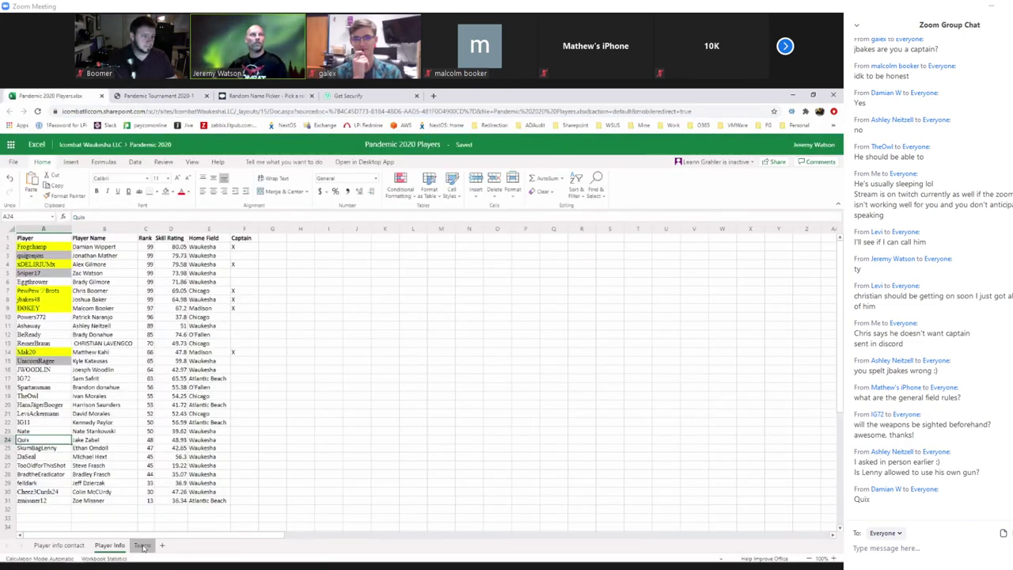
left_click(142, 545)
left_click(467, 248)
type("Quix")
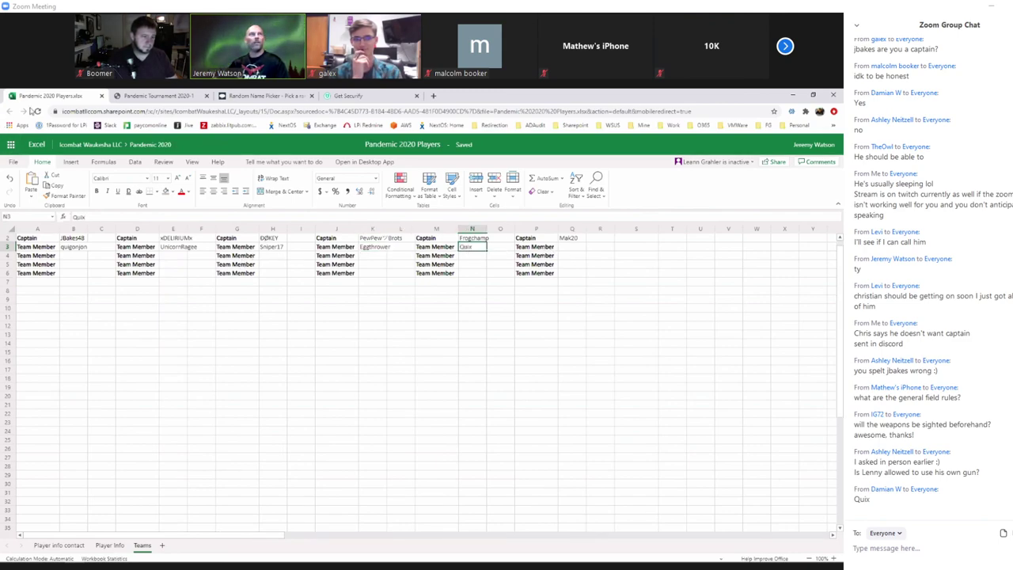
left_click(109, 545)
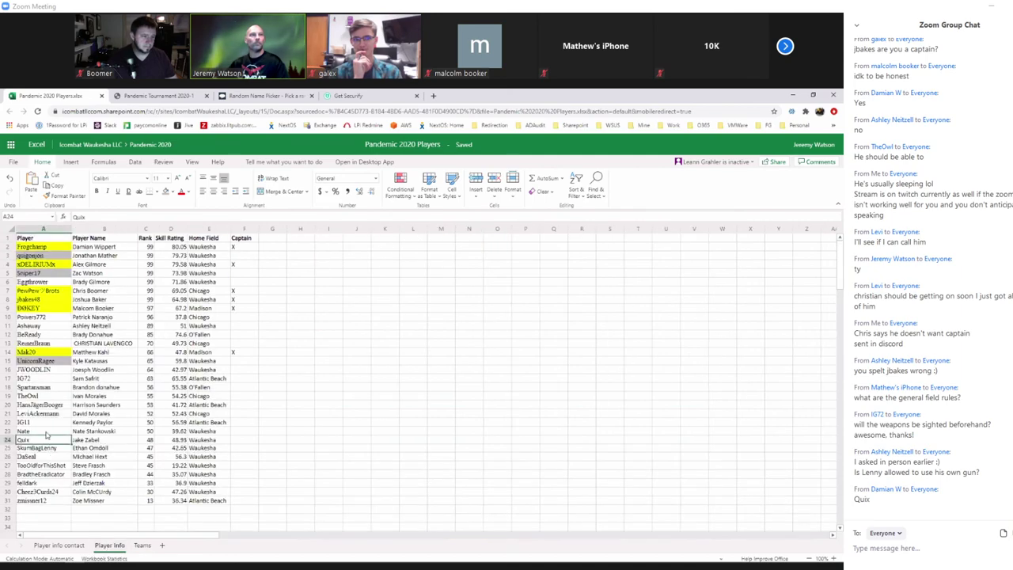
left_click(166, 193)
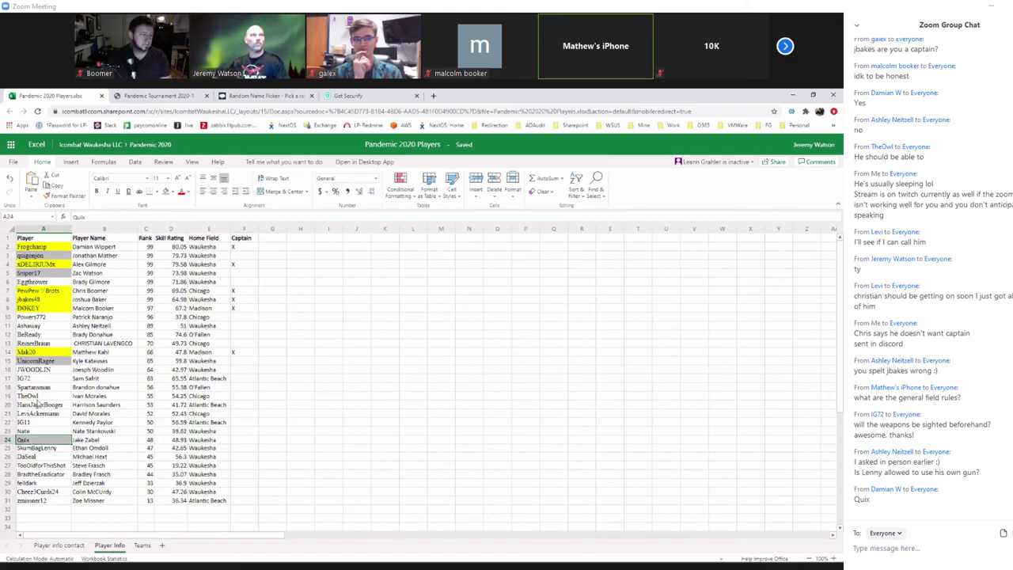
- Copy the handle DaSeal into cell Q3 of the Teams sheet and shade DaSeal and Eggthrower grey on the Player Info sheet
left_click(38, 453)
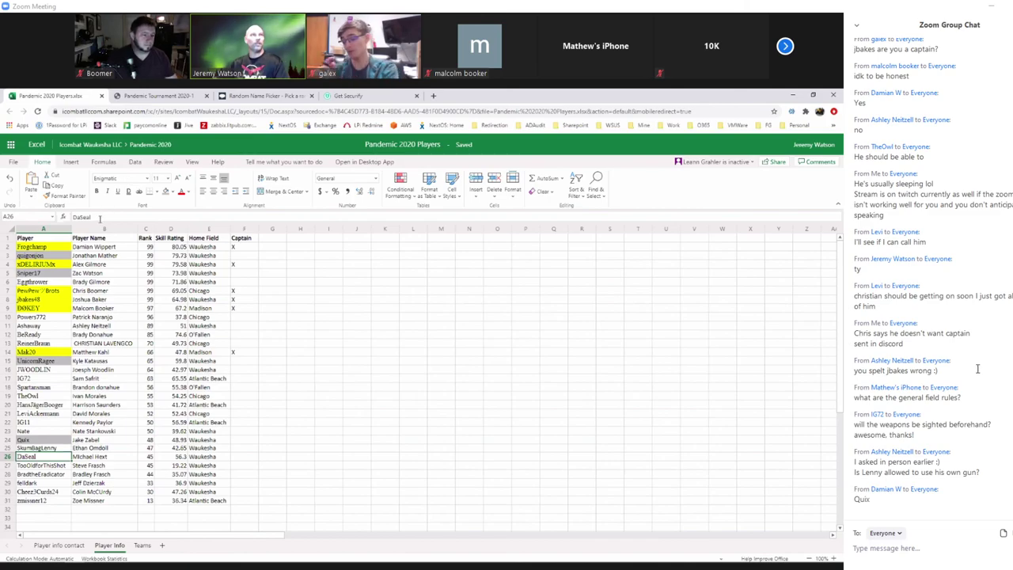
left_click(38, 457)
double_click(79, 217)
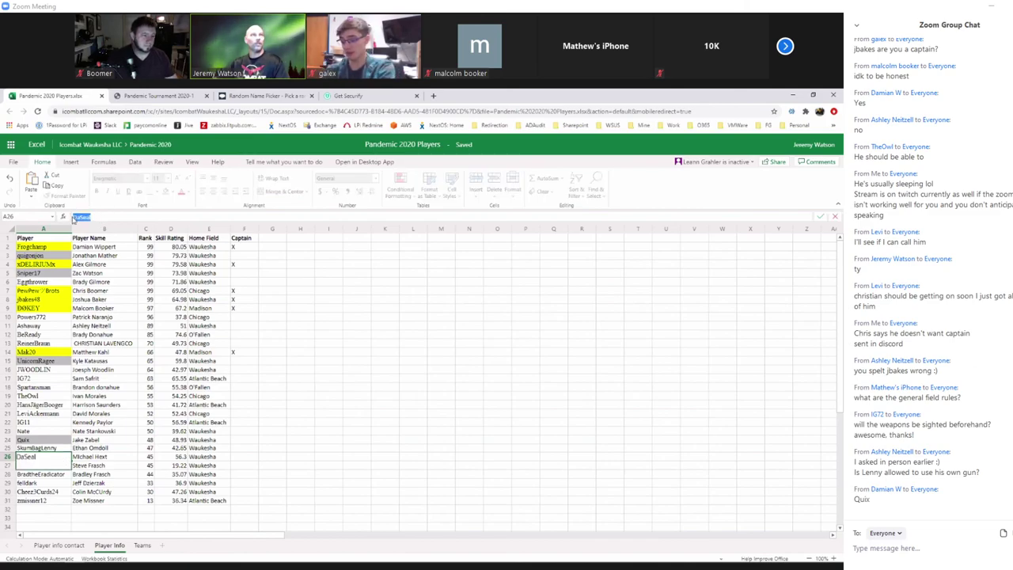
left_click(155, 96)
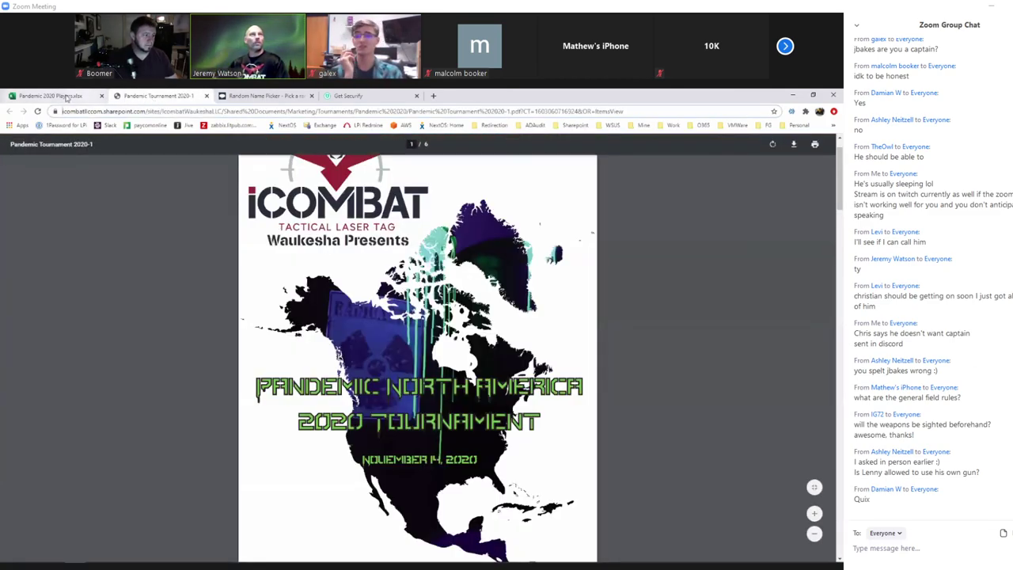
left_click(51, 96)
left_click(142, 546)
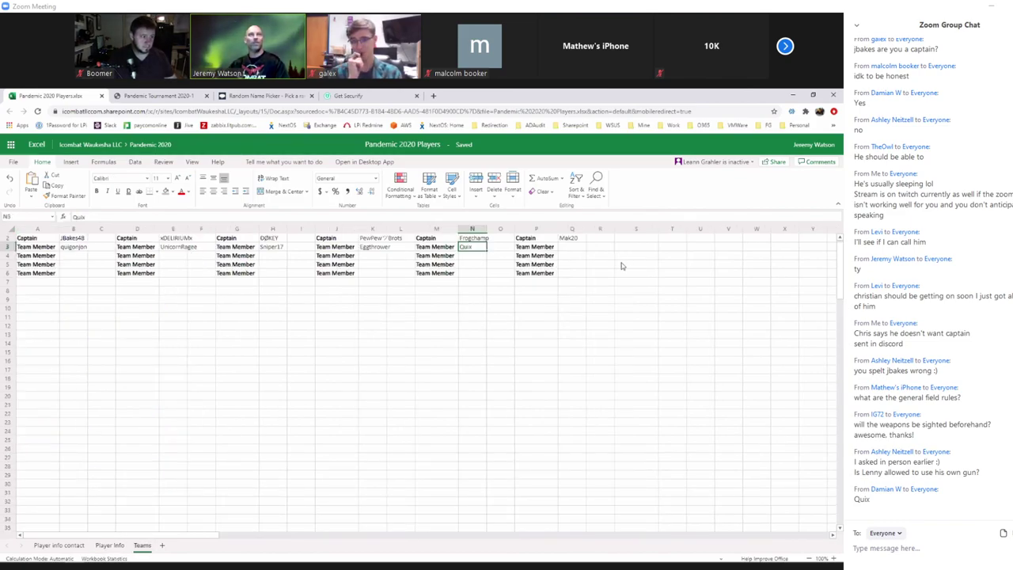
left_click(565, 250)
type("DaSeal")
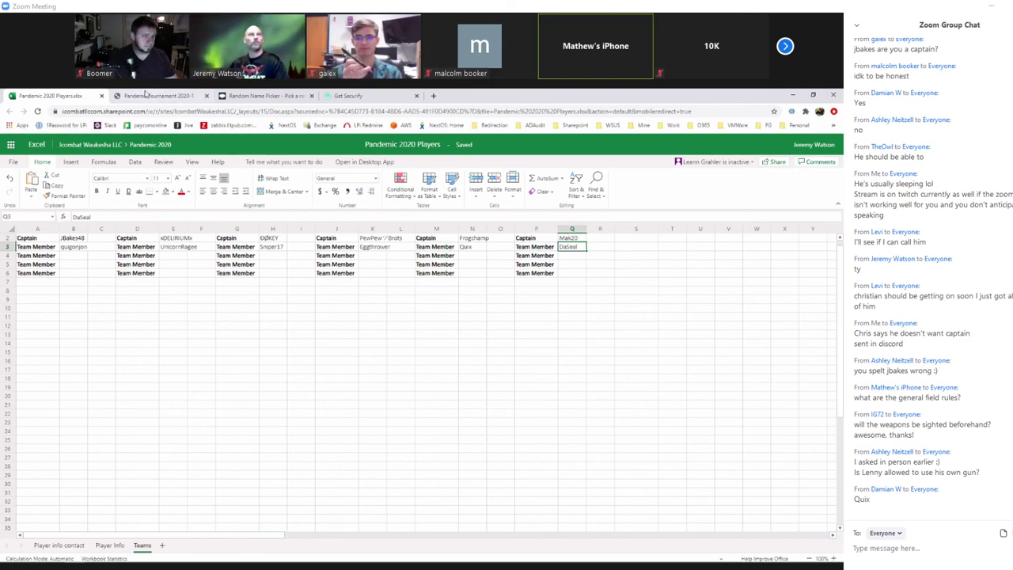
left_click(110, 546)
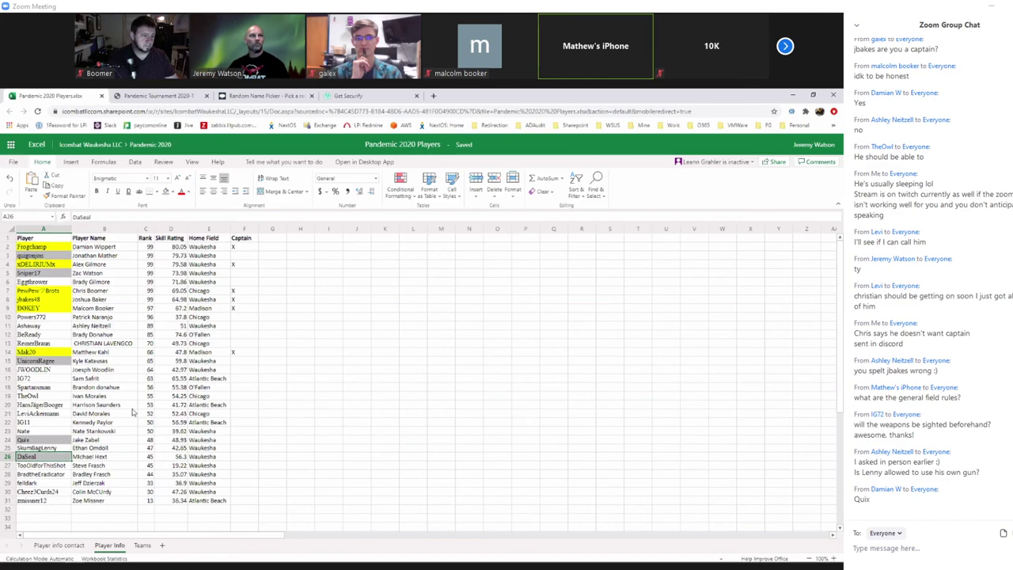
left_click(54, 283)
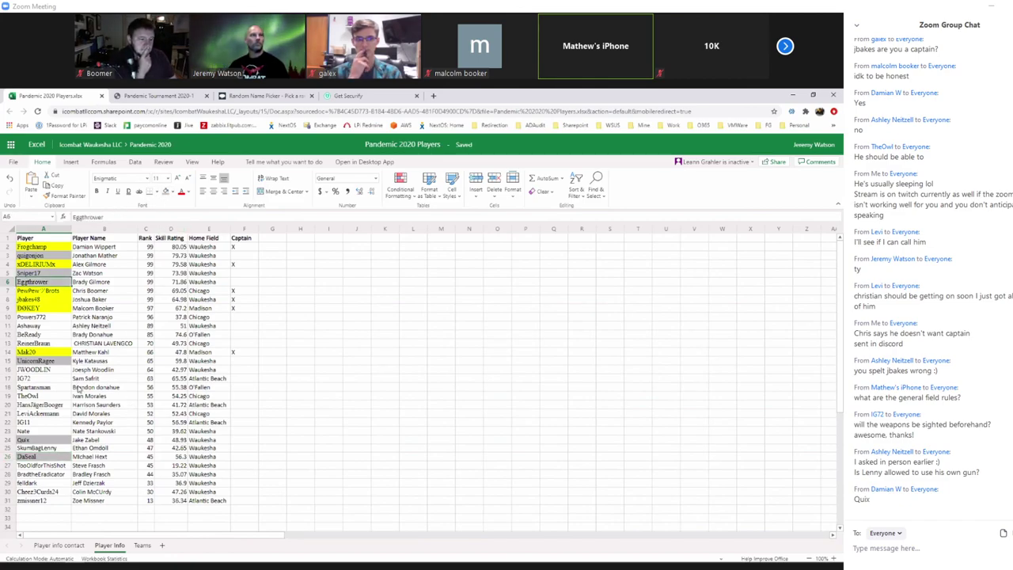
- Copy the handle BeReady from Player Info into cell Q4 of the Teams sheet and shade its Player Info cell grey
left_click(43, 334)
double_click(78, 218)
key("ctrl+c")
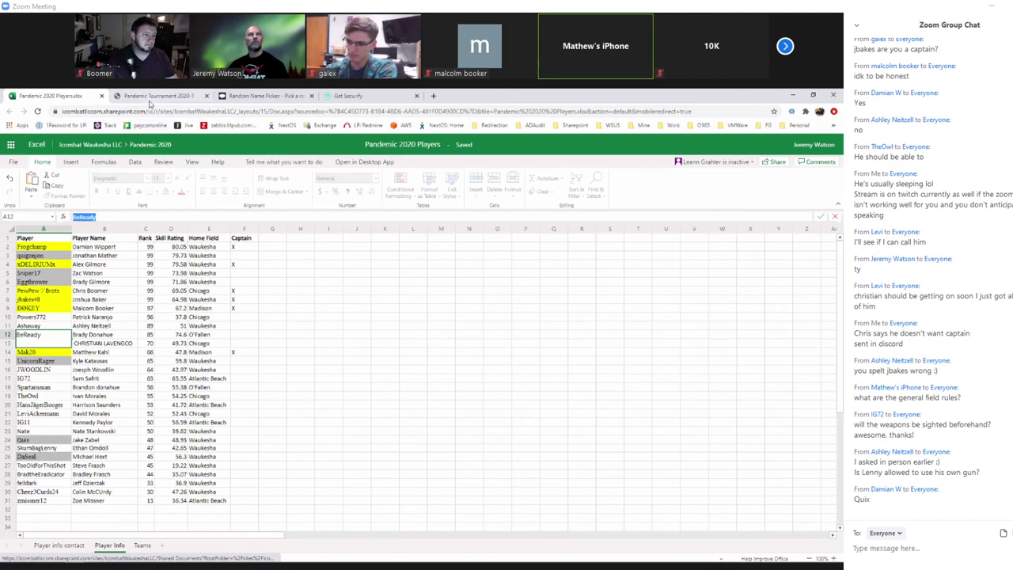
left_click(164, 97)
left_click(78, 97)
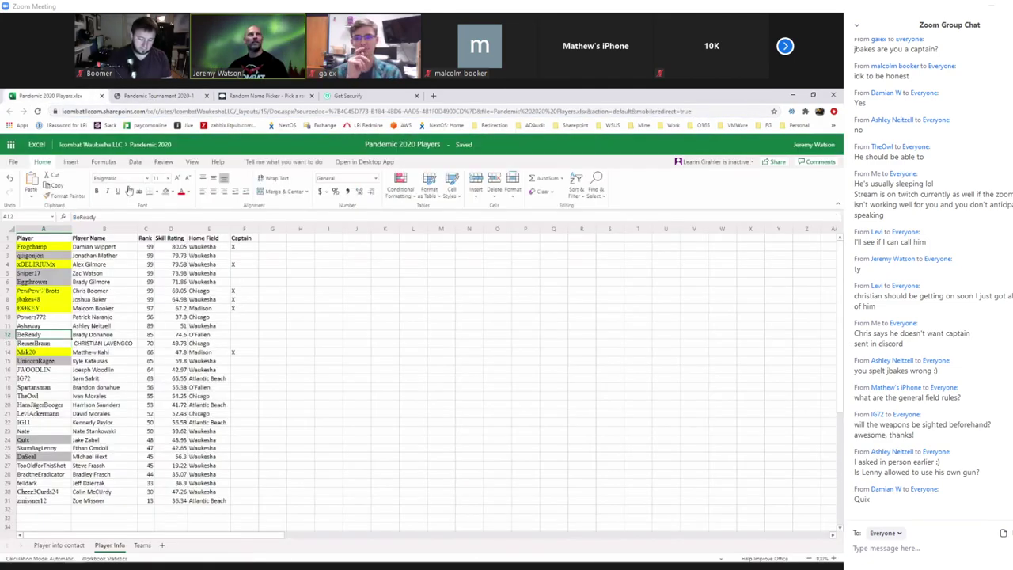
left_click(141, 545)
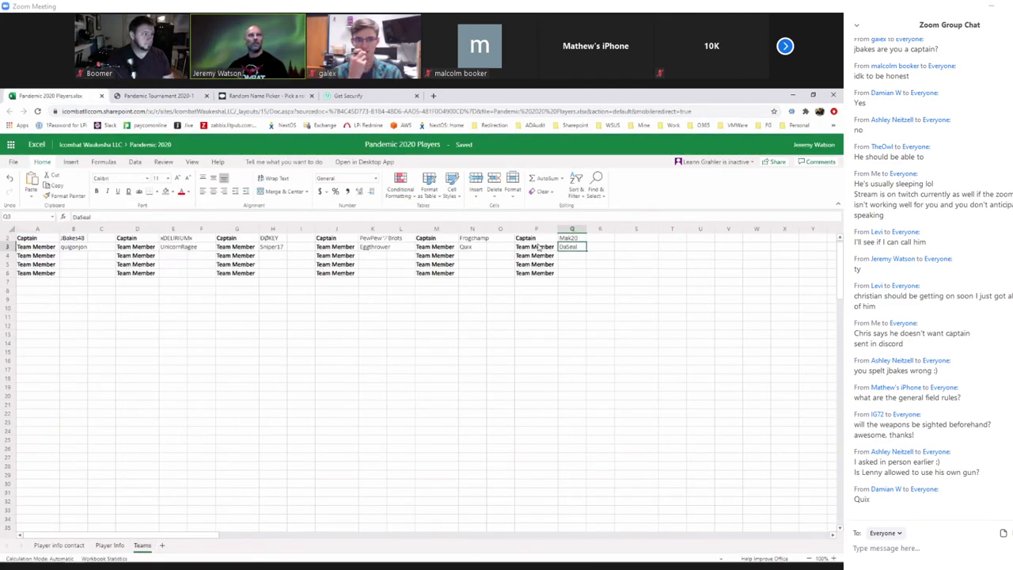
left_click(568, 259)
key("ctrl+v")
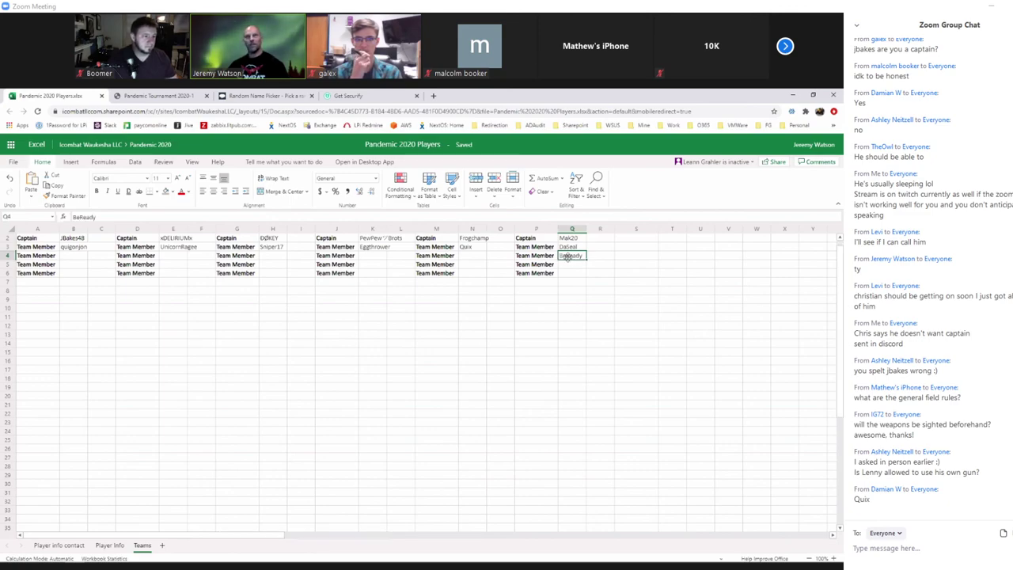
left_click(465, 257)
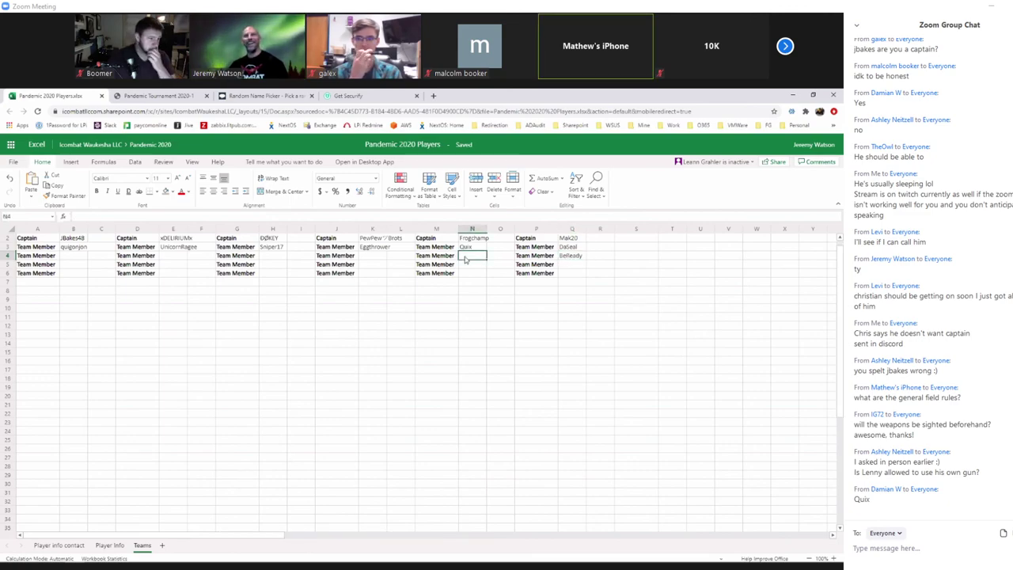
left_click(110, 545)
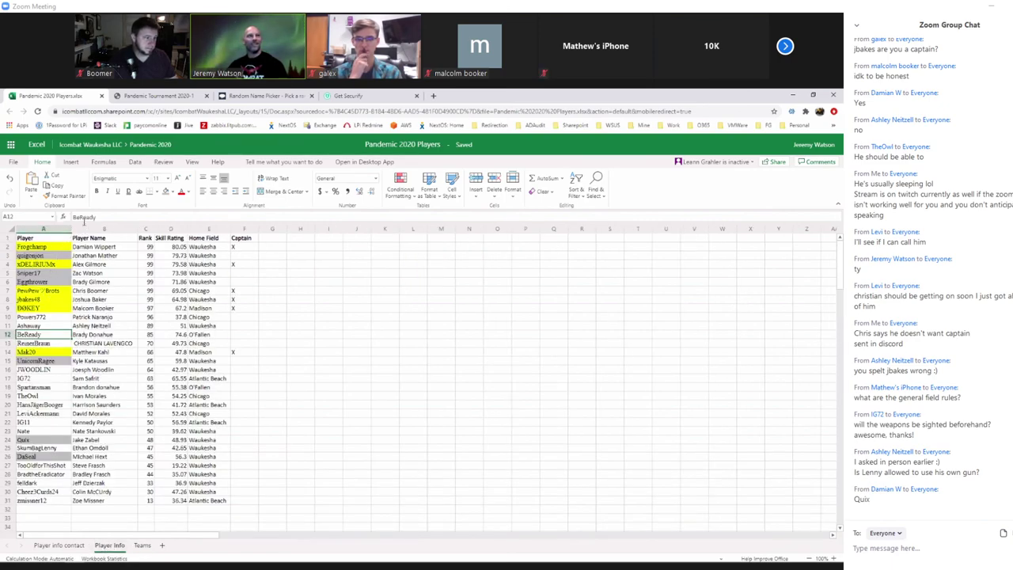
left_click(166, 193)
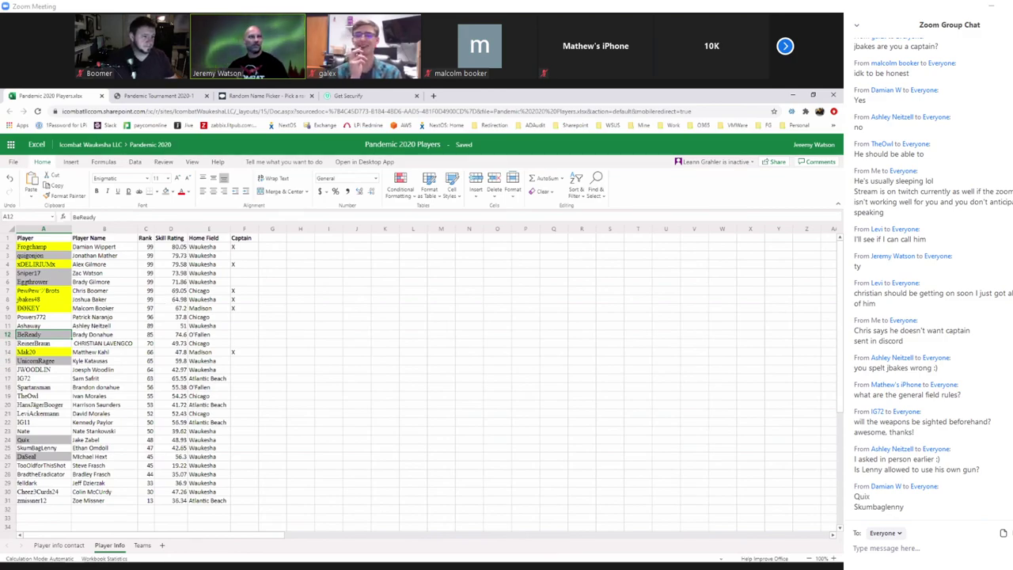
left_click(66, 448)
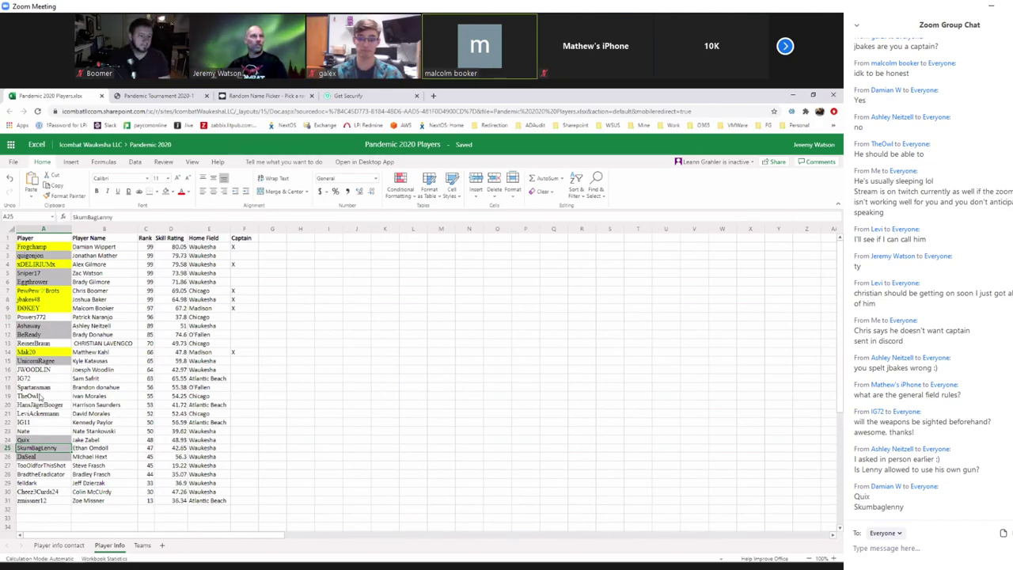
left_click(37, 491)
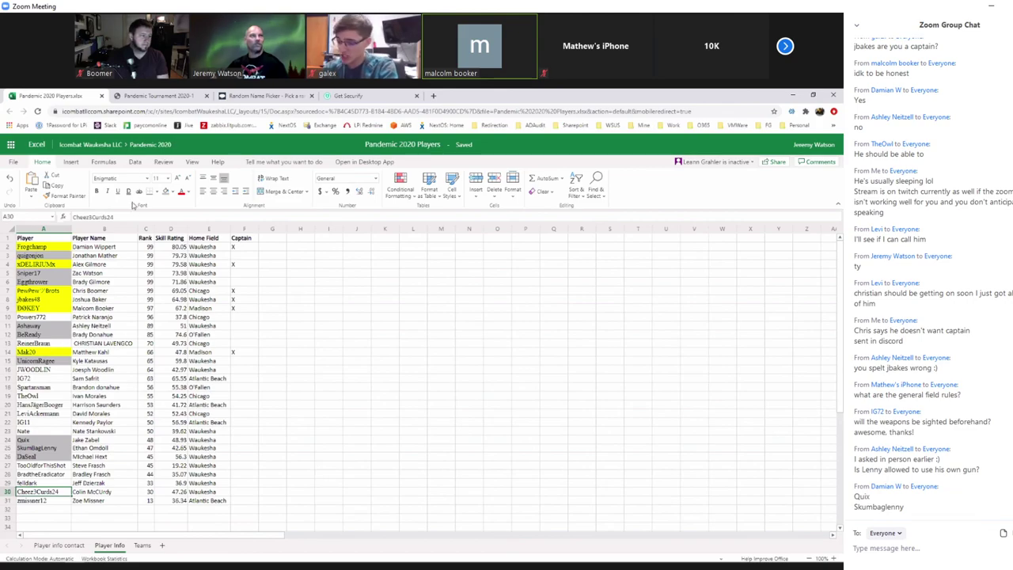
double_click(37, 492)
key("ctrl+c")
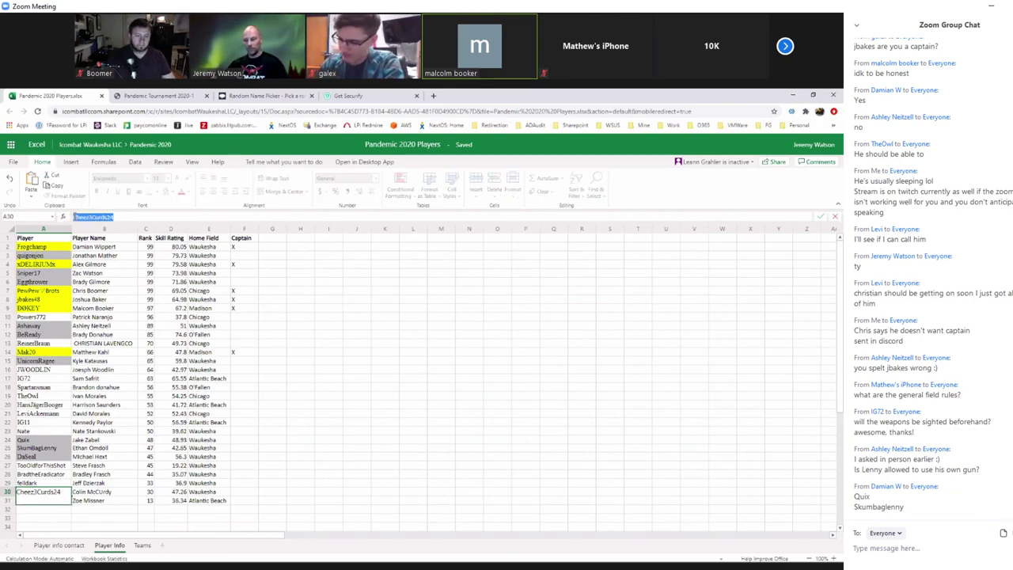
left_click(141, 546)
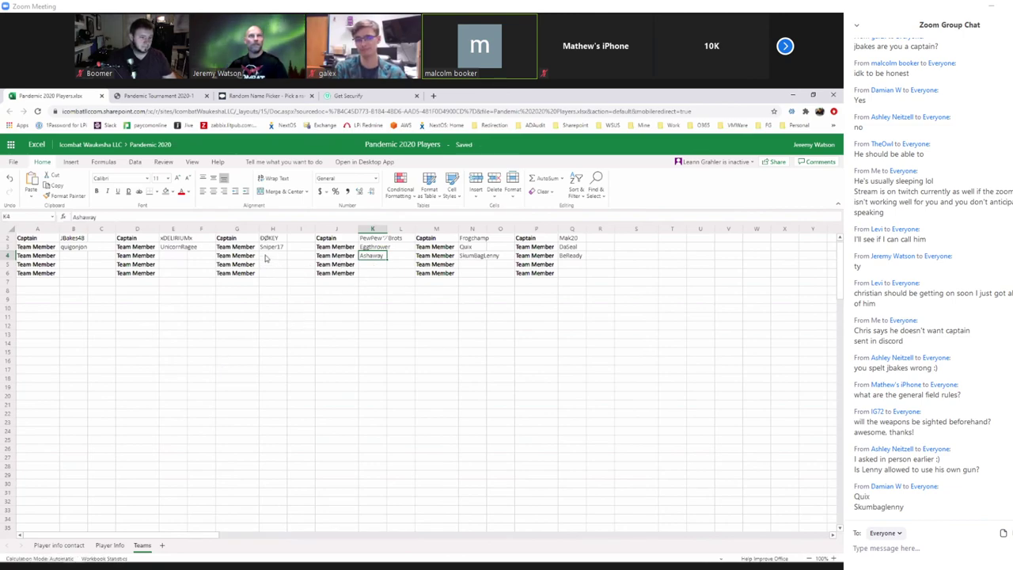
left_click(266, 258)
key("ctrl+v")
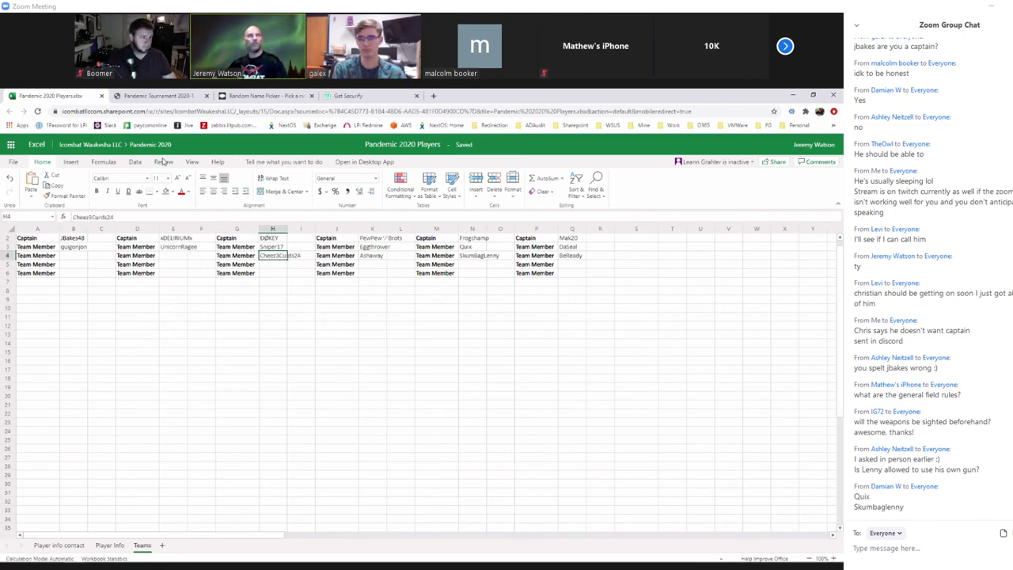
left_click(109, 545)
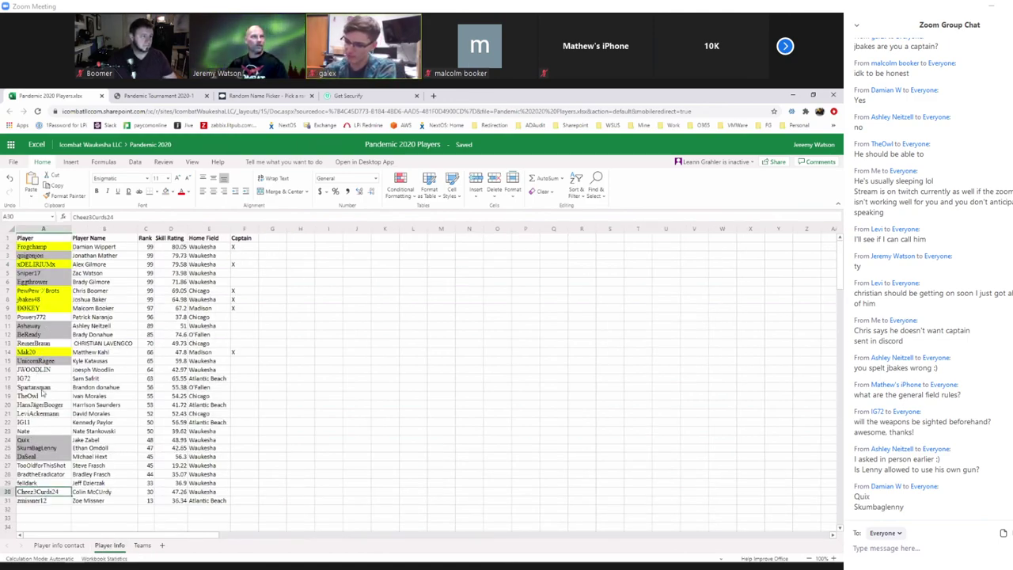
left_click(35, 396)
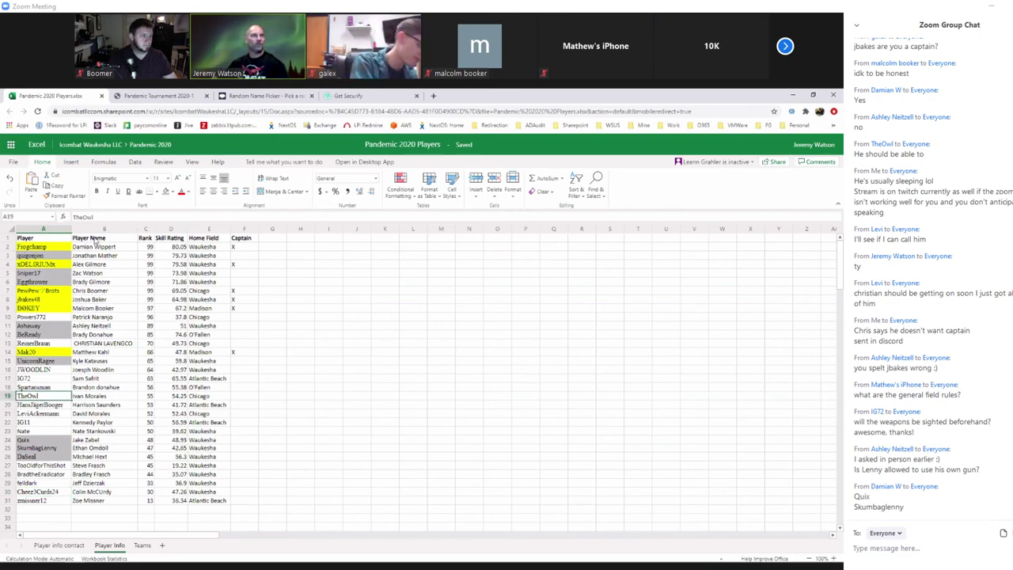
left_click_drag(96, 215, 71, 217)
key("ctrl+c")
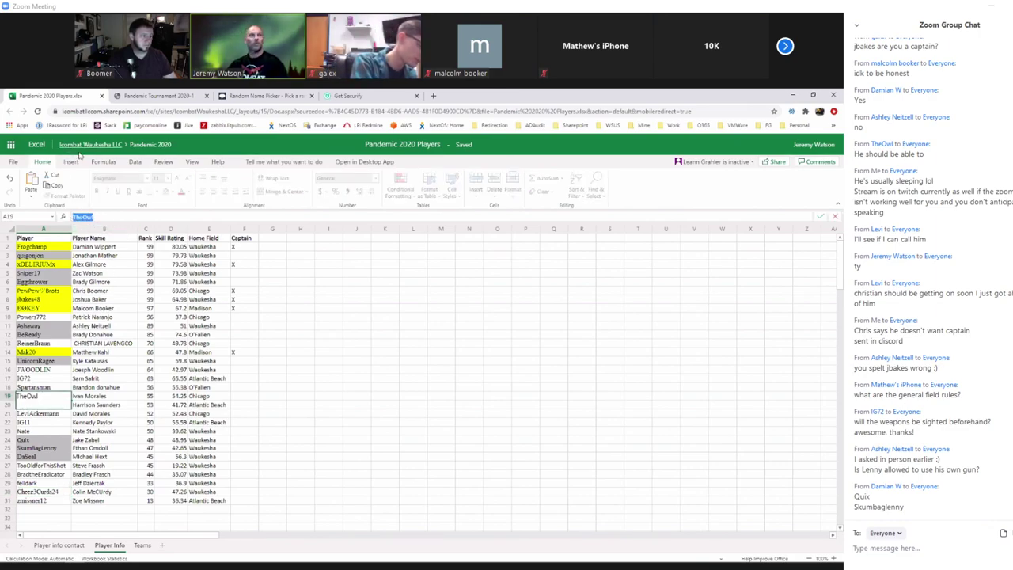
left_click(142, 546)
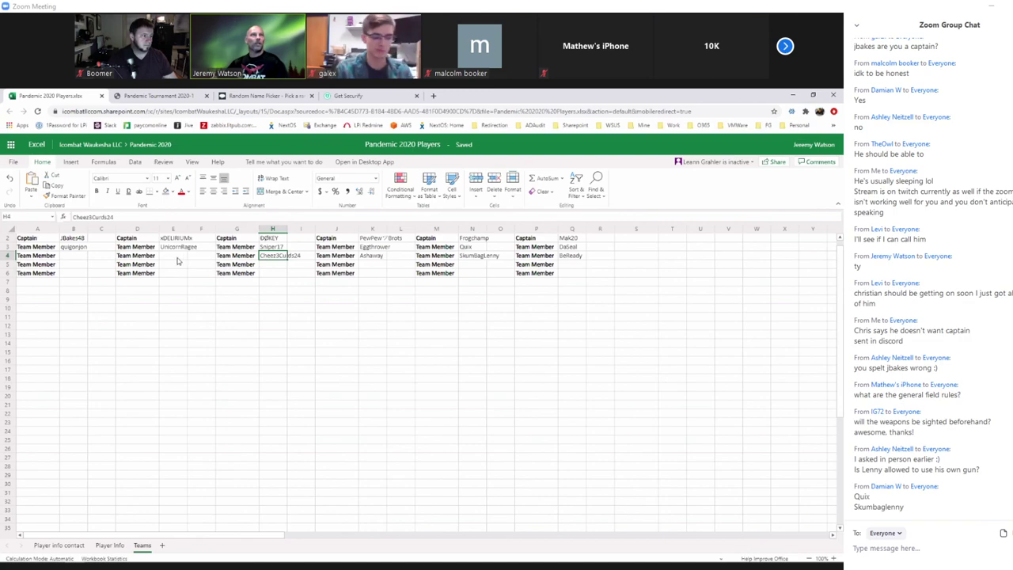
left_click(167, 255)
key("ctrl+v")
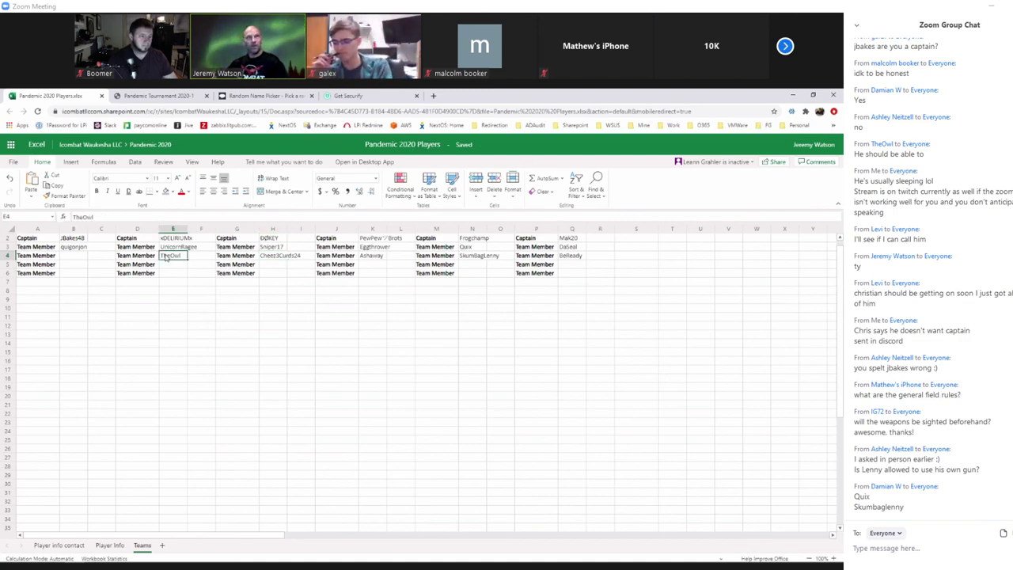
left_click(109, 545)
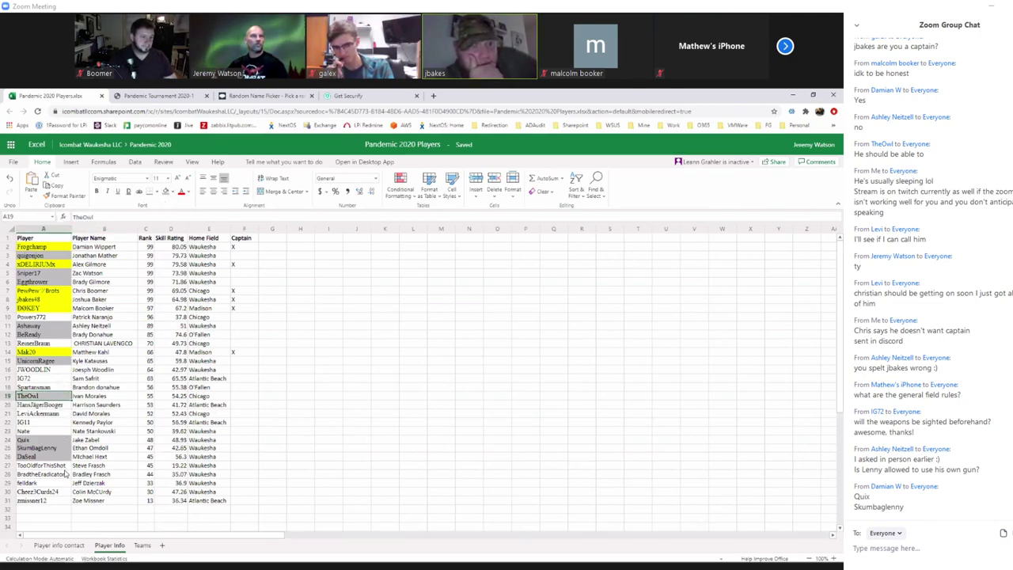
left_click(45, 492)
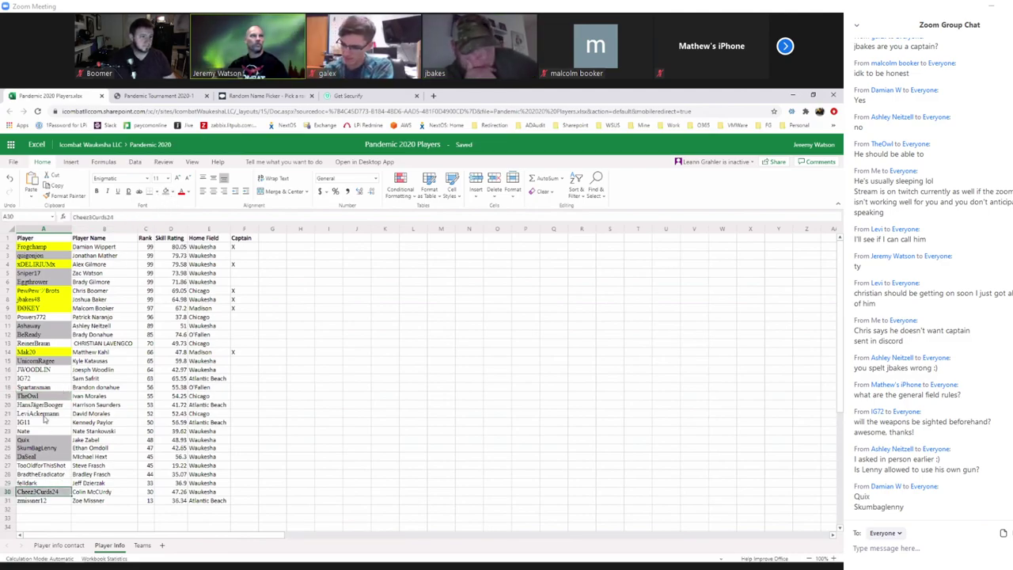
- Copy the handle ReinerBraun from Player Info into cell B4 of the Teams sheet and shade its Player Info cell grey
left_click(38, 345)
double_click(38, 345)
key("ctrl+c")
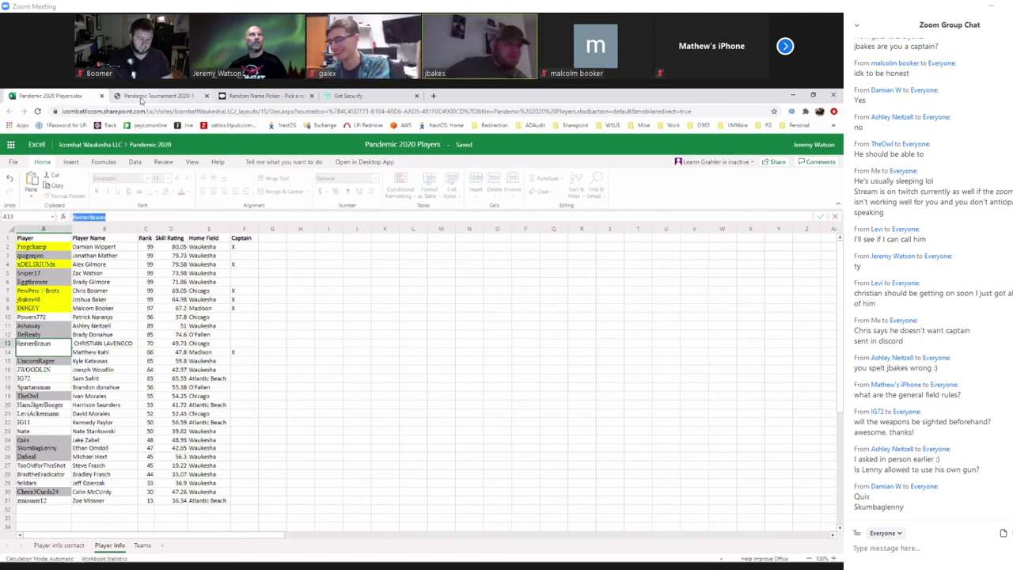
left_click(142, 545)
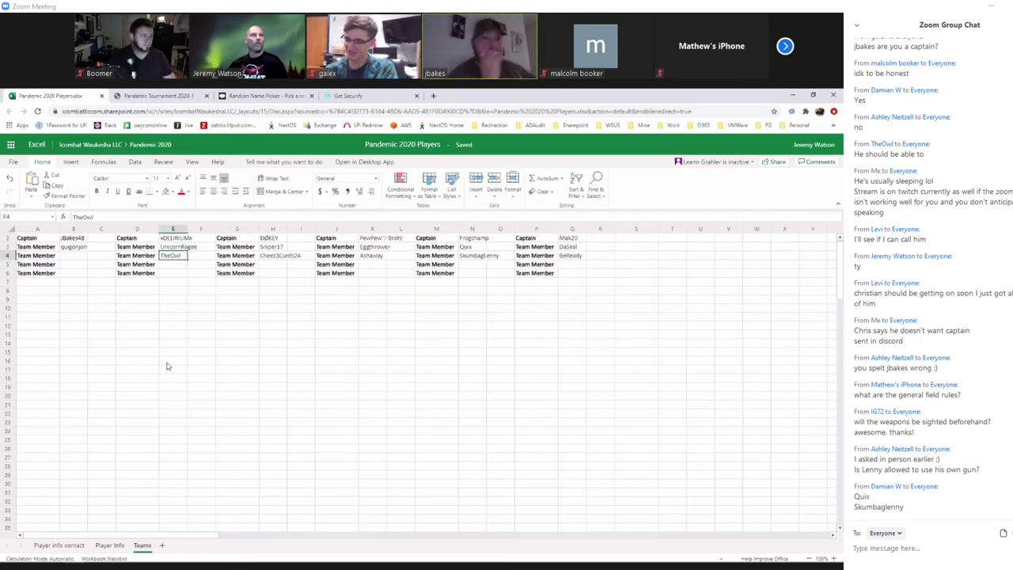
key("ctrl+v")
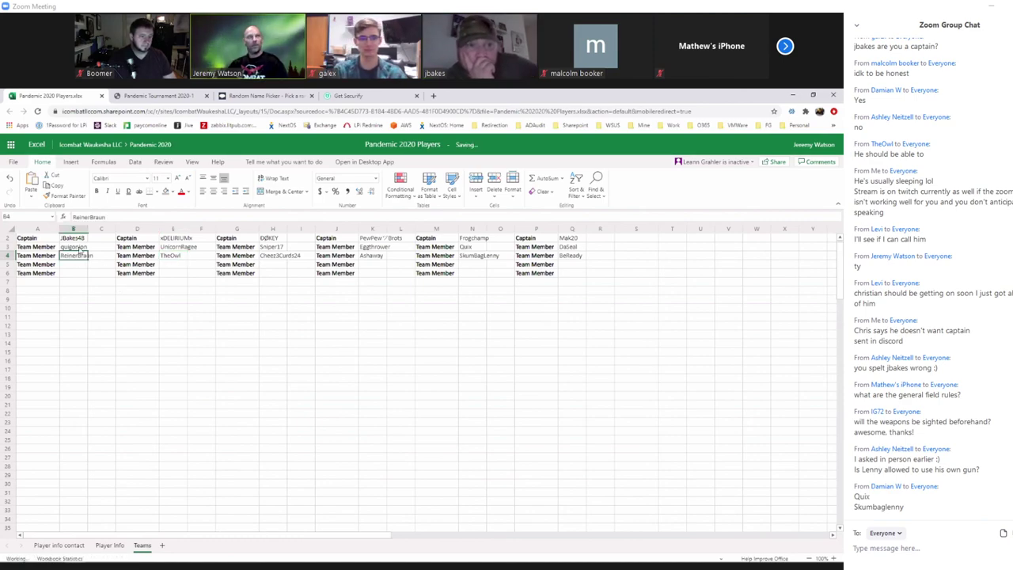
left_click(109, 545)
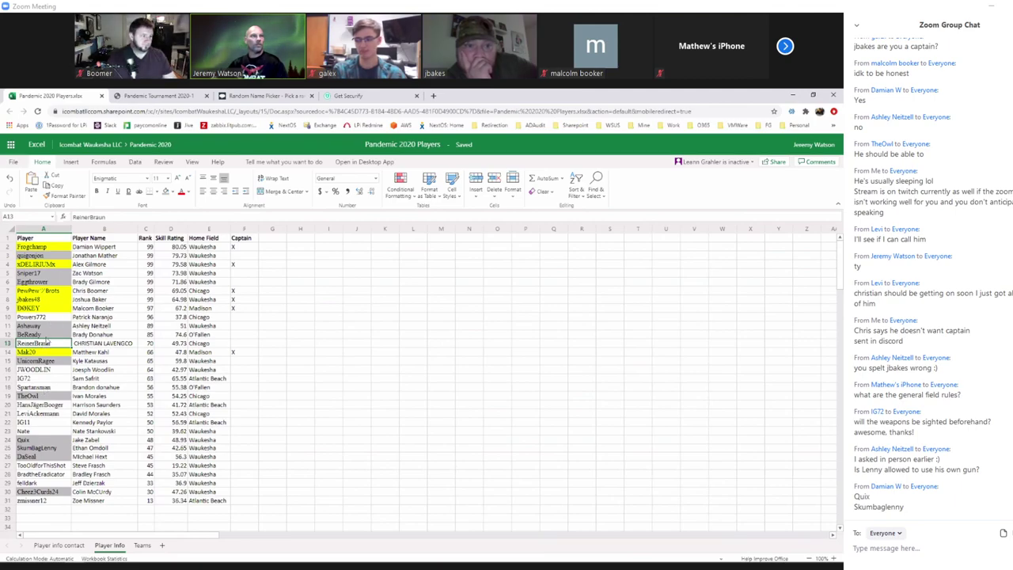
left_click(167, 192)
left_click(53, 369)
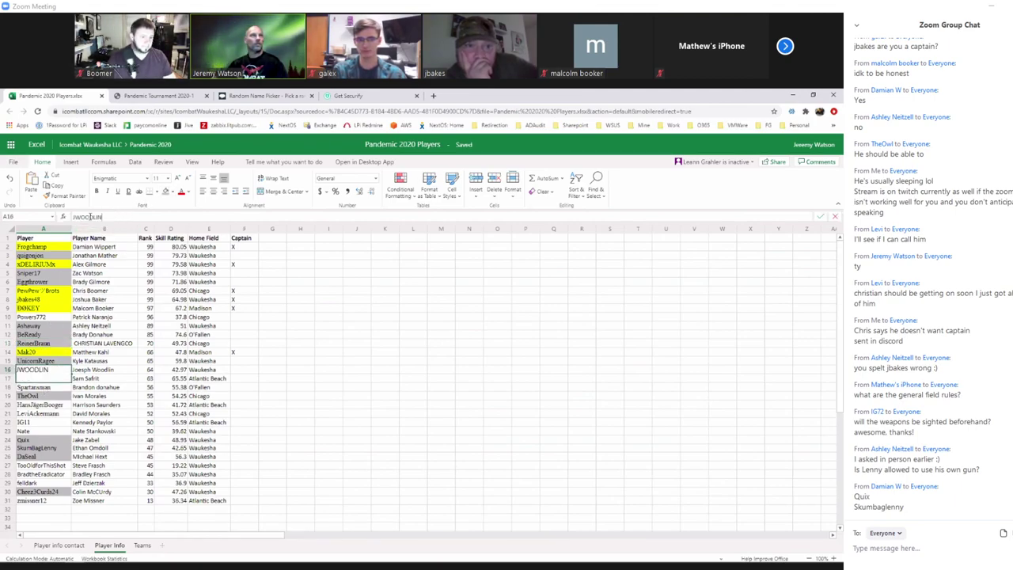
double_click(91, 217)
key("ctrl+c")
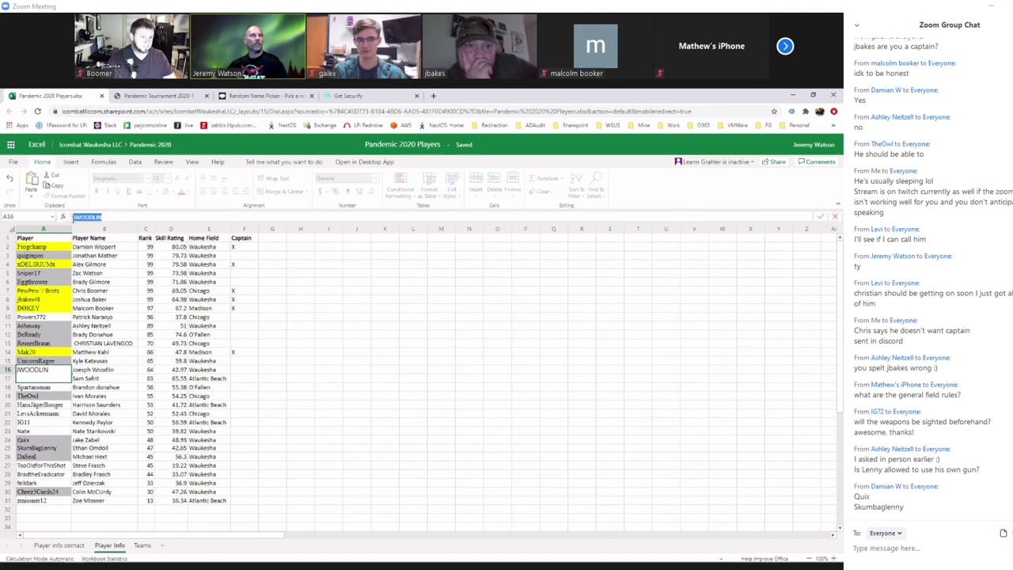
left_click(142, 545)
left_click(72, 265)
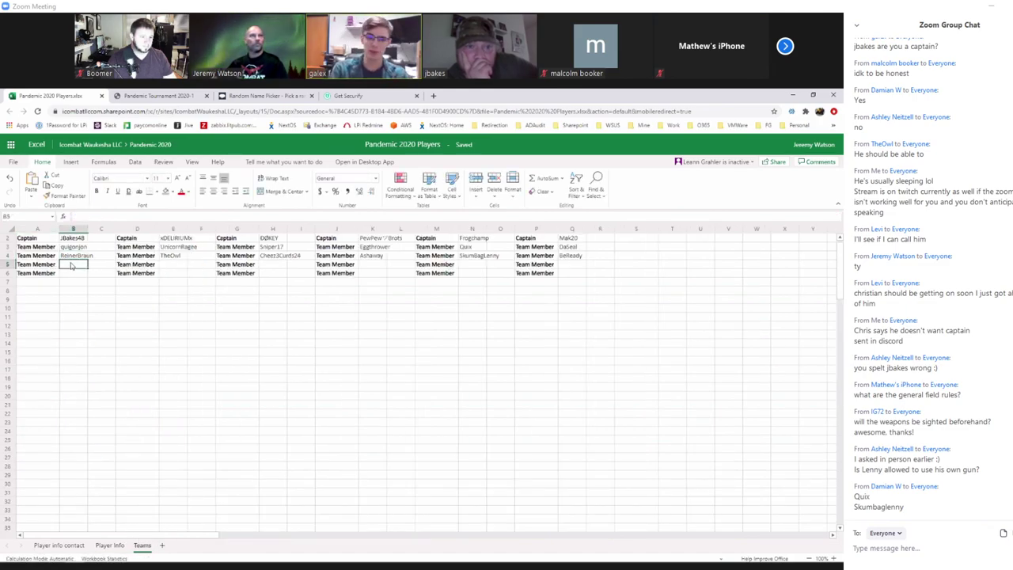
key("ctrl+v")
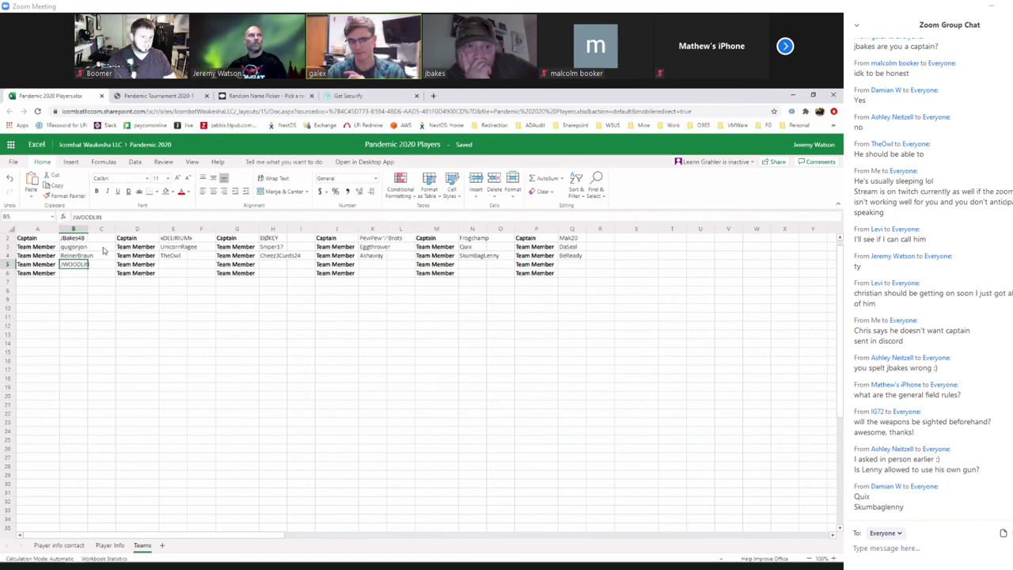
left_click(109, 545)
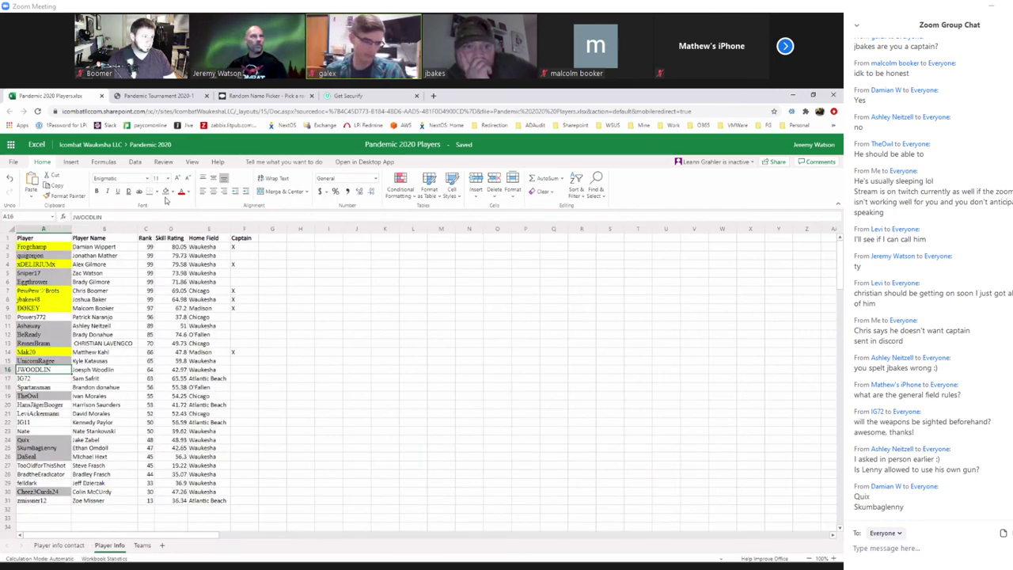
left_click(140, 191)
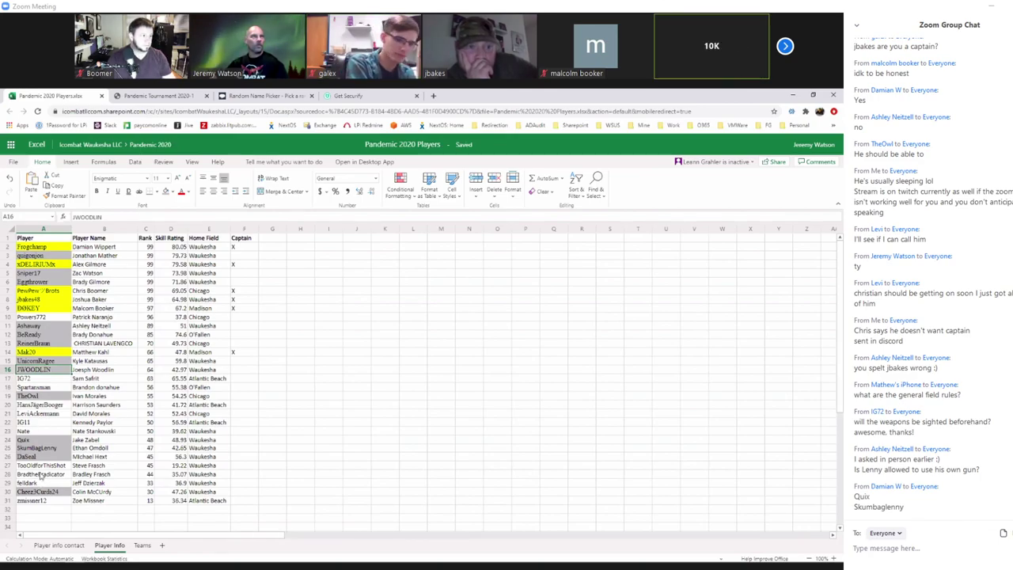
left_click(36, 387)
left_click(112, 216)
left_click_drag(112, 216, 71, 222)
key("ctrl+c")
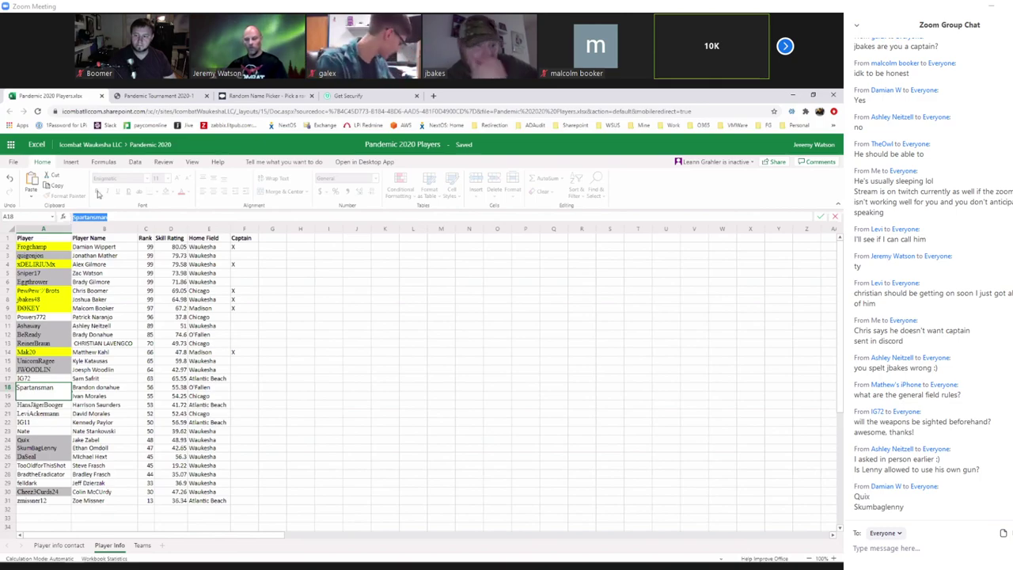
left_click(141, 545)
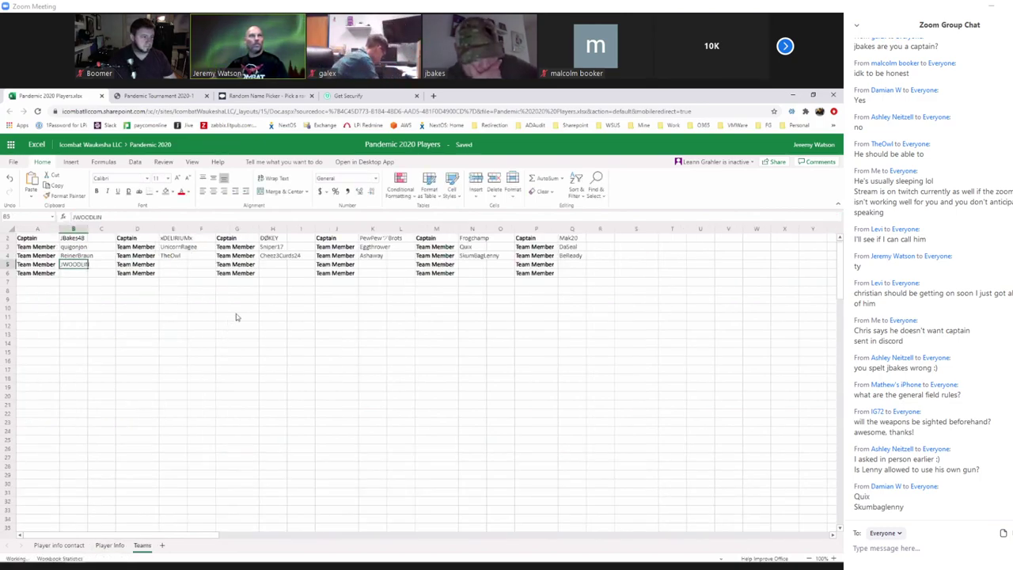
left_click(170, 265)
key("ctrl+v")
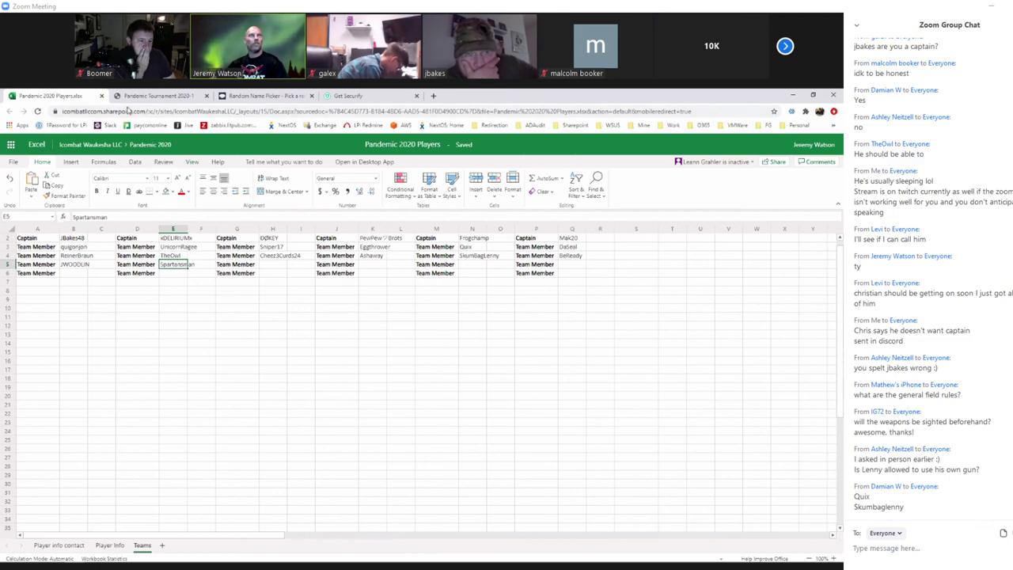
left_click(110, 545)
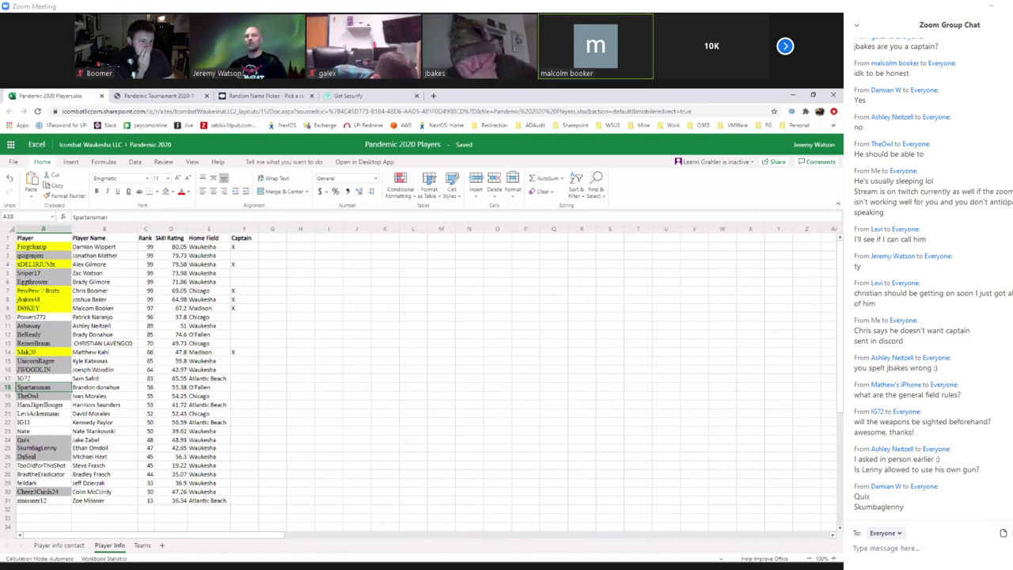
- Copy the handle IG72 from Player Info into cell H5 of the Teams sheet and shade its Player Info cell grey
double_click(25, 379)
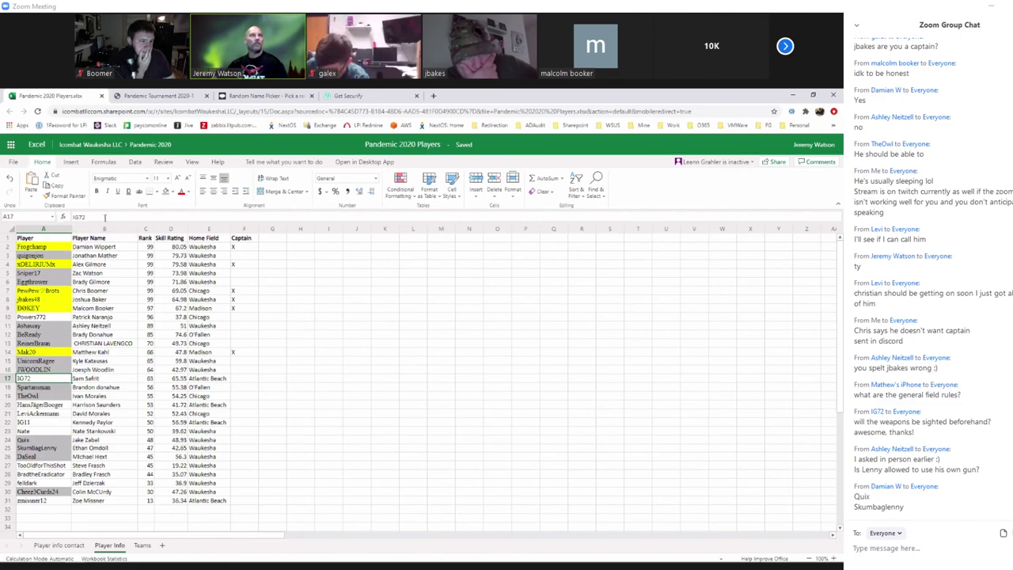
left_click_drag(84, 216, 72, 216)
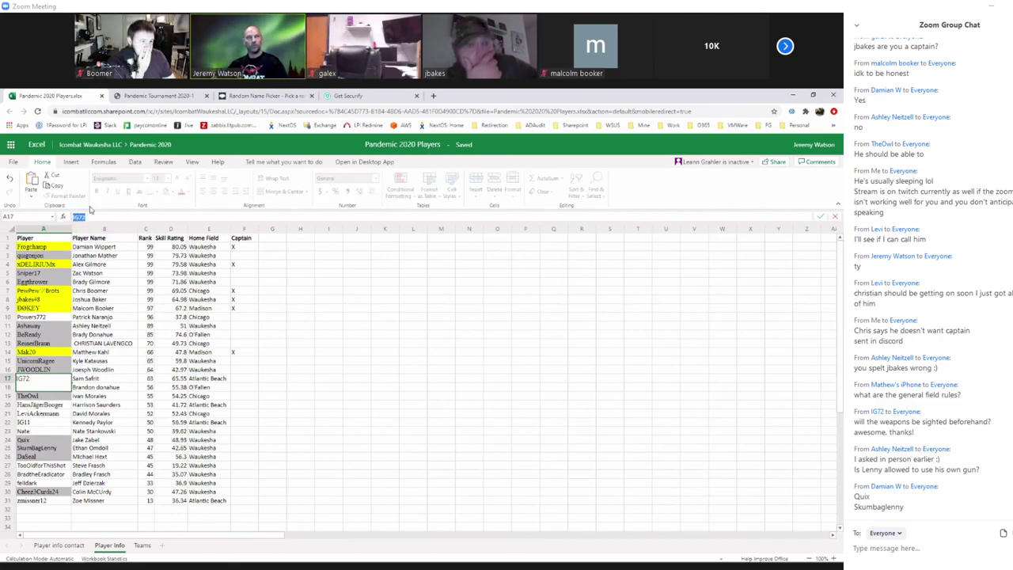
left_click(144, 545)
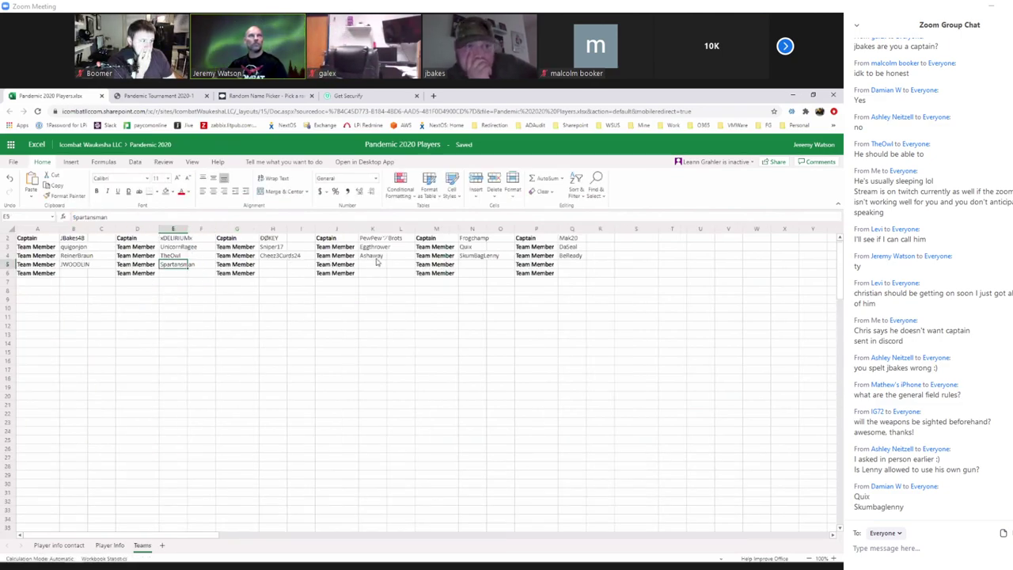
left_click(266, 266)
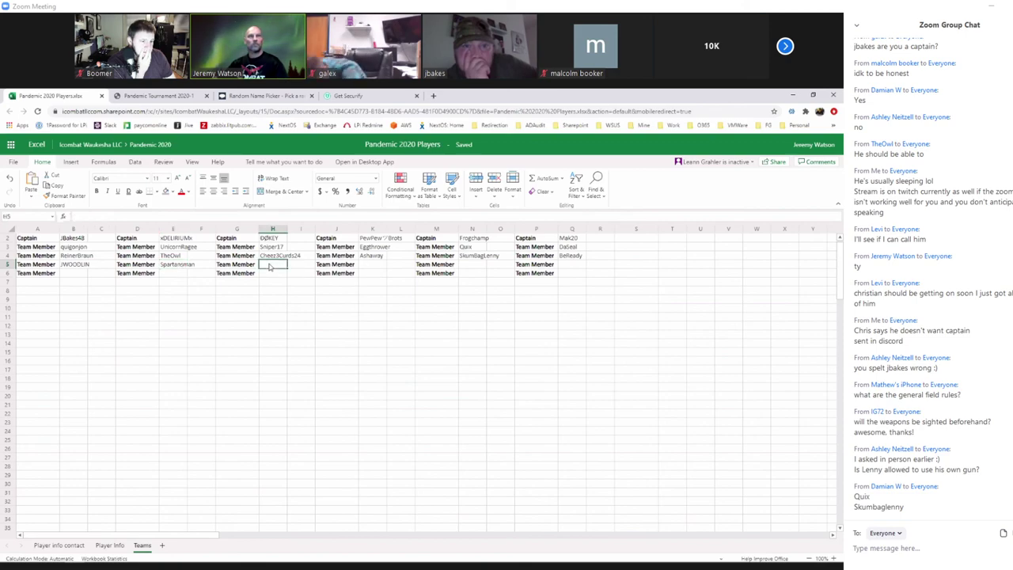
type("IG72")
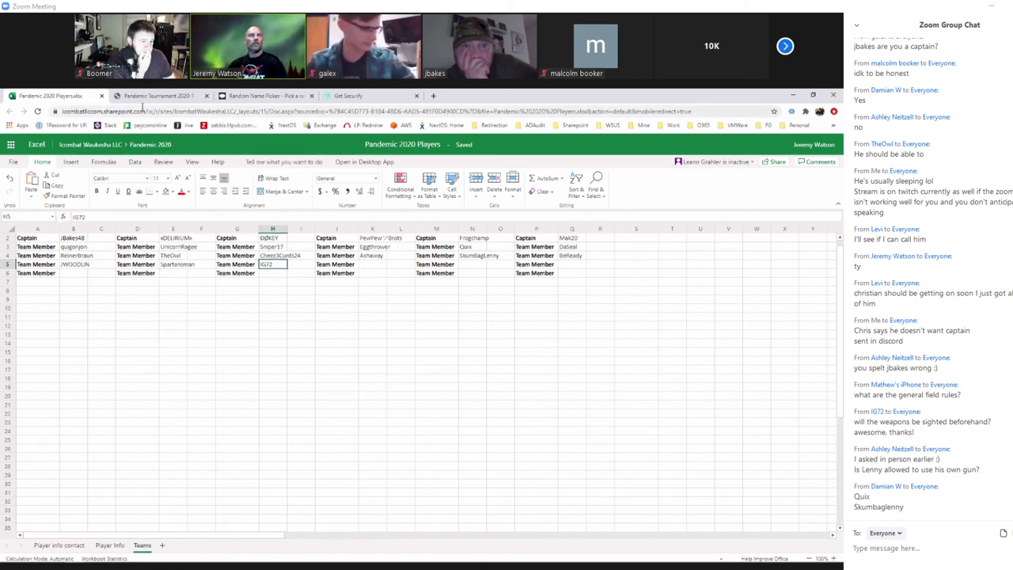
left_click(110, 545)
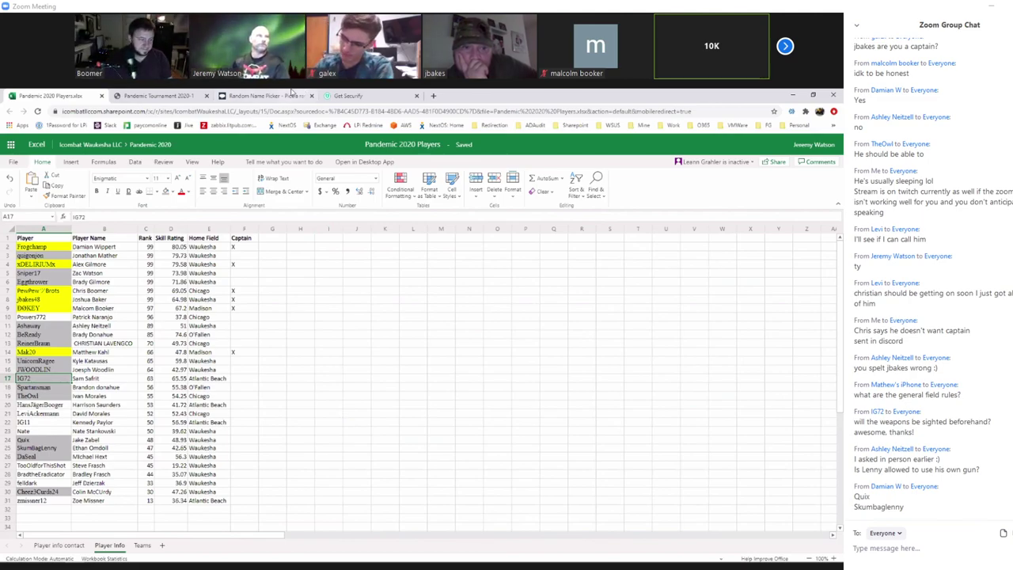
- Copy the handle LeviAckermann from Player Info into cell K5 of the Teams sheet and shade its Player Info cell grey
left_click(53, 412)
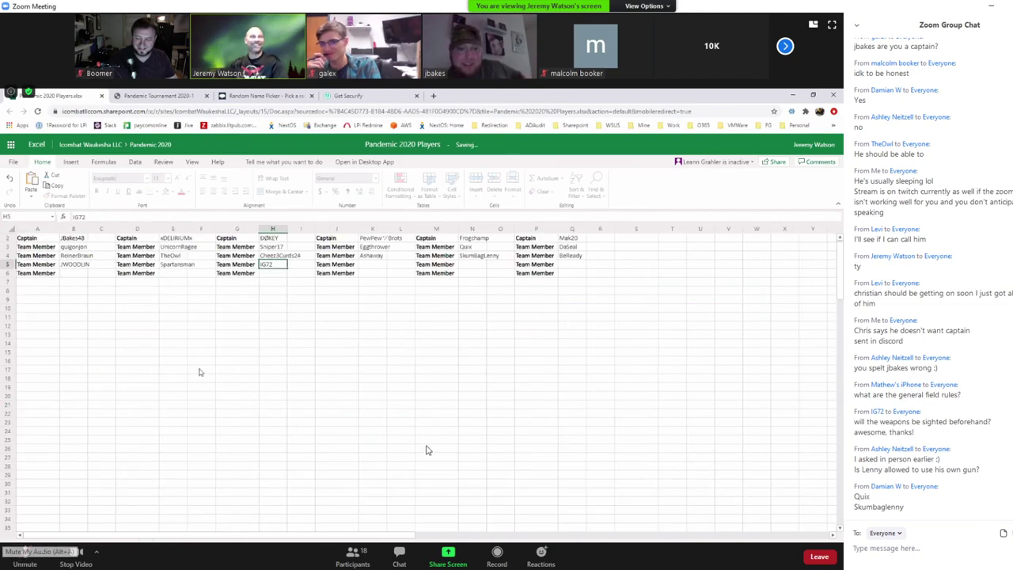
left_click(373, 266)
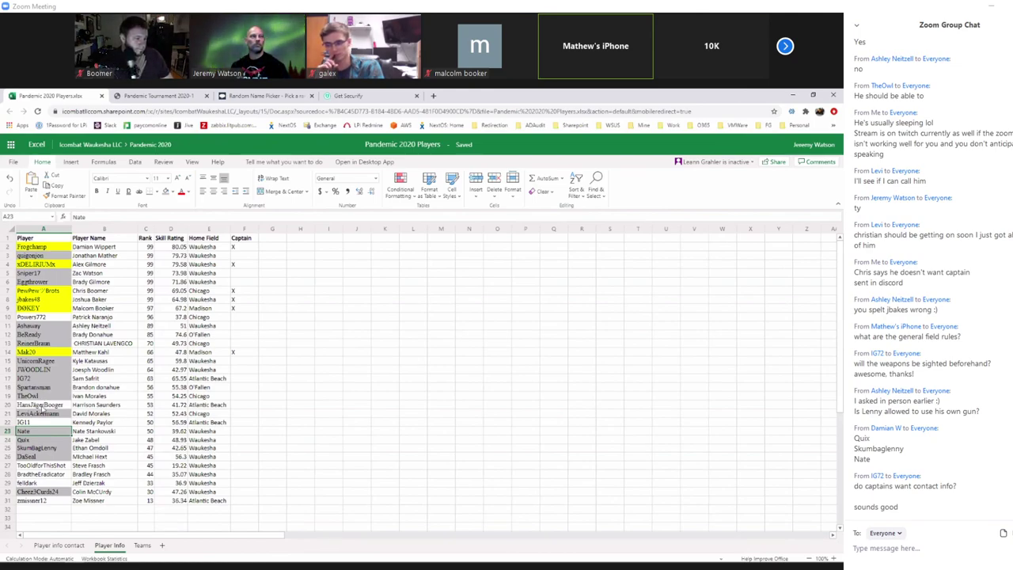
- Copy the handle IG11 from Player Info into cell Q5 of the Teams sheet and shade its Player Info cell grey
left_click(28, 422)
left_click_drag(92, 216, 68, 220)
key("ctrl+c")
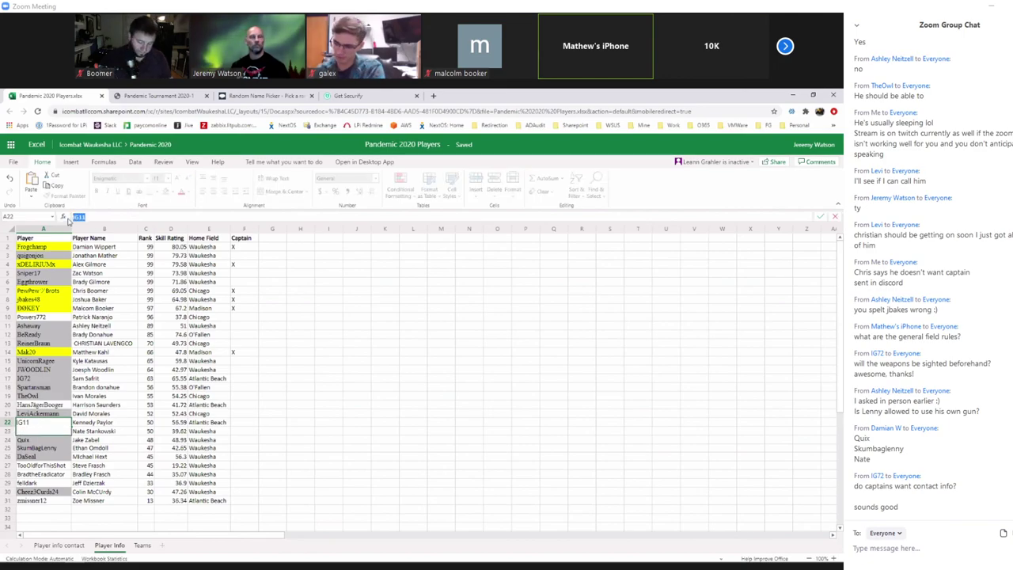
left_click(142, 545)
key("ctrl+v")
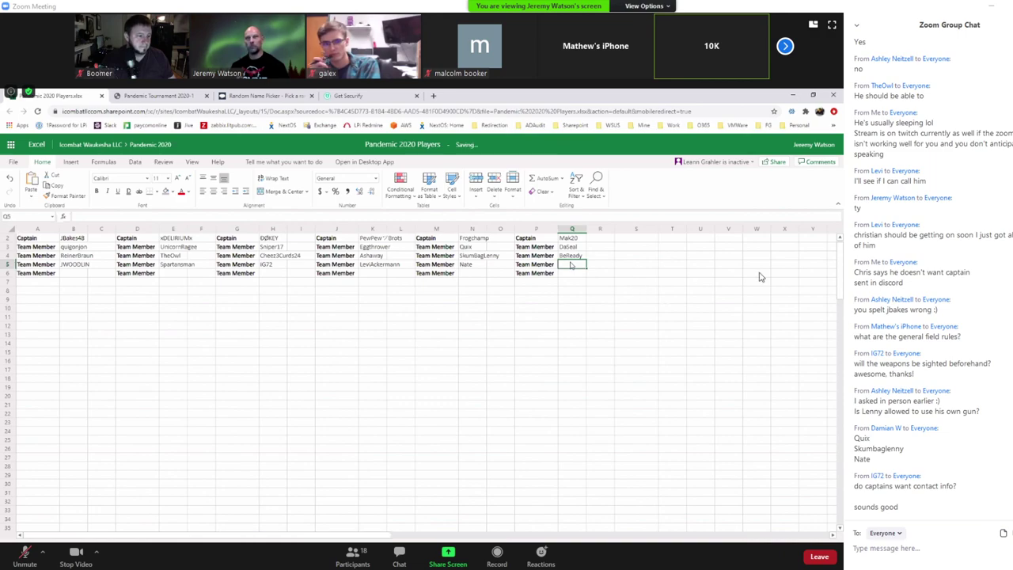
left_click(109, 545)
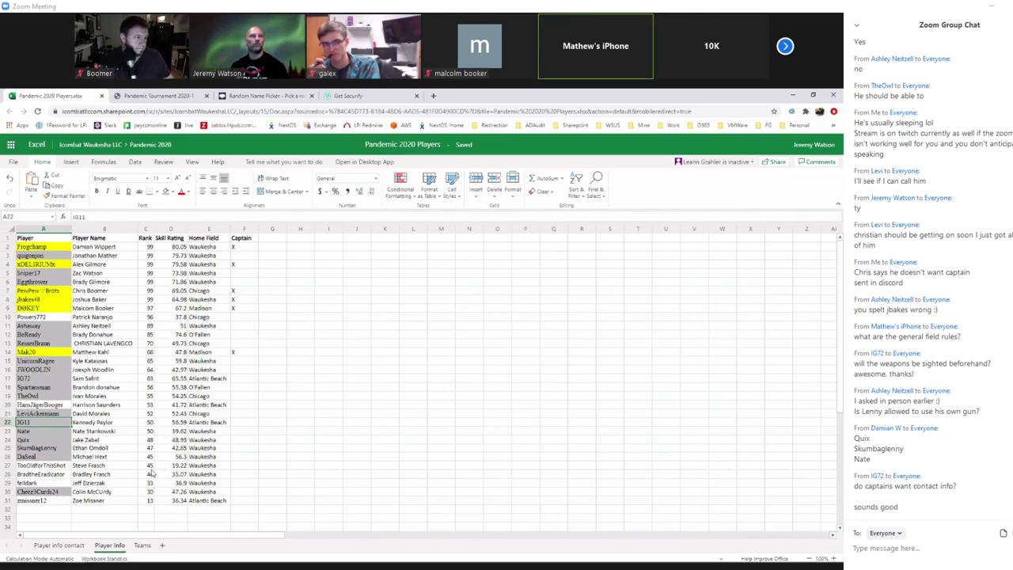
left_click(143, 545)
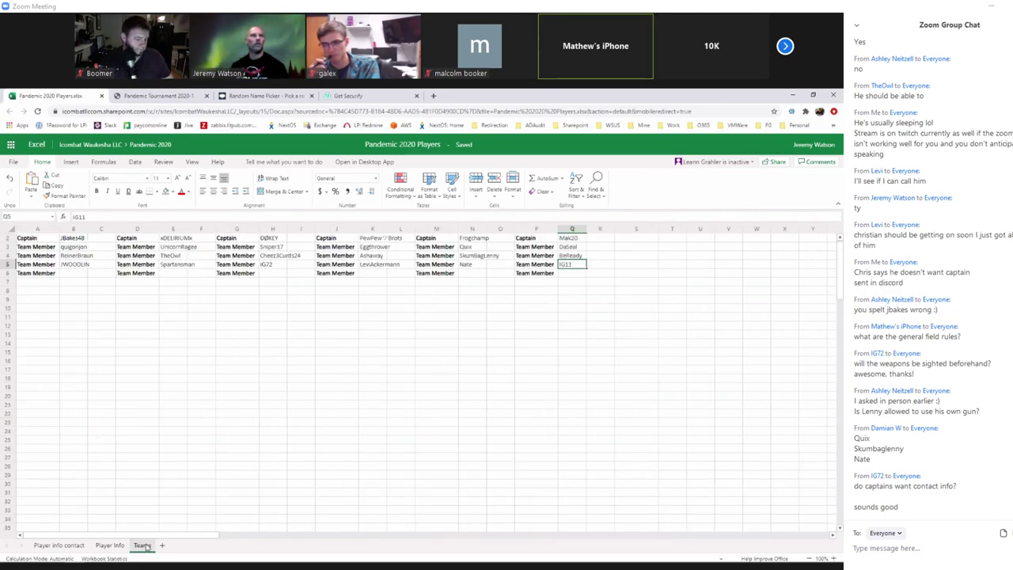
left_click(110, 544)
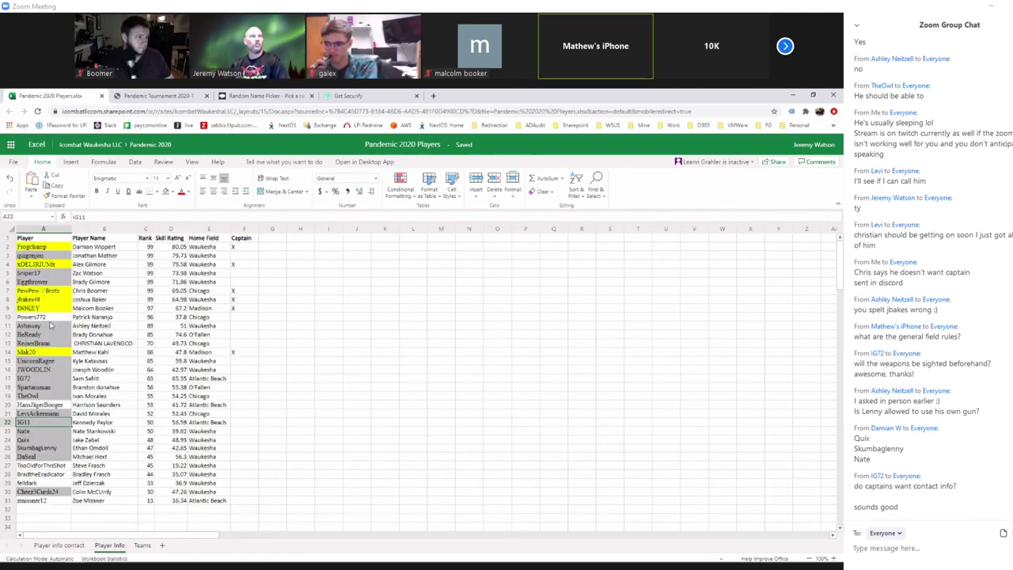
left_click(48, 318)
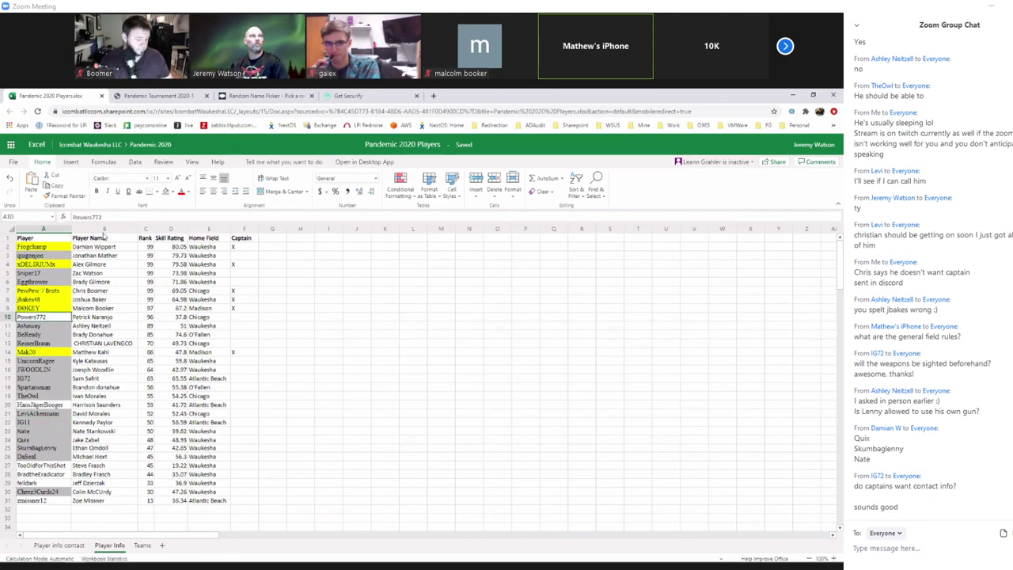
double_click(71, 220)
key("ctrl+c")
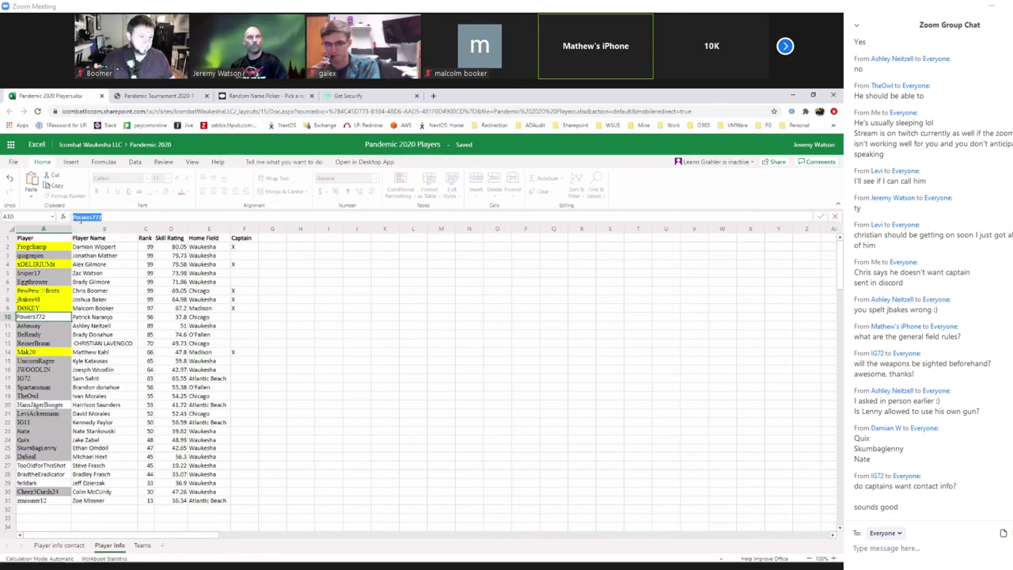
left_click(142, 546)
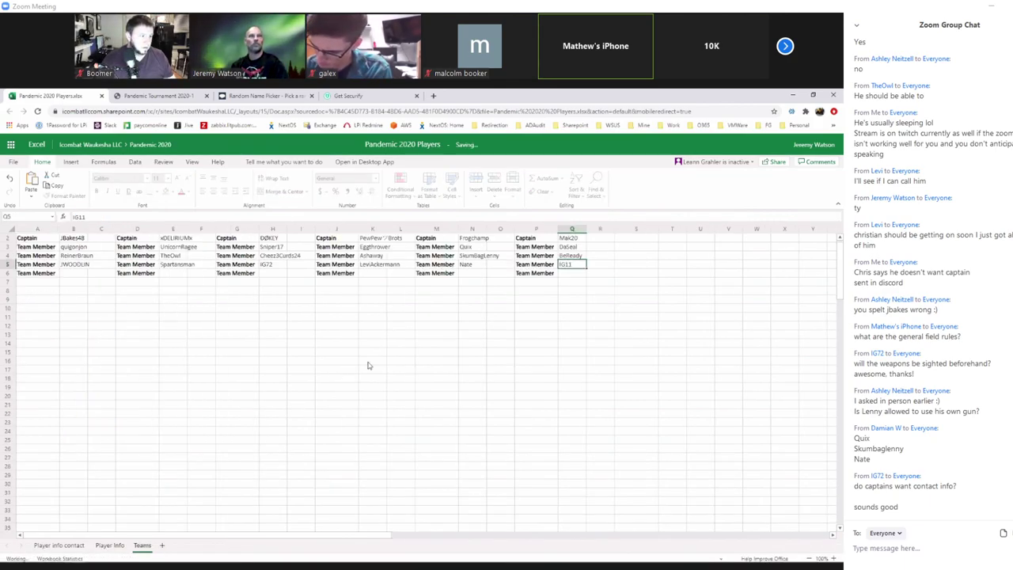
key("Return")
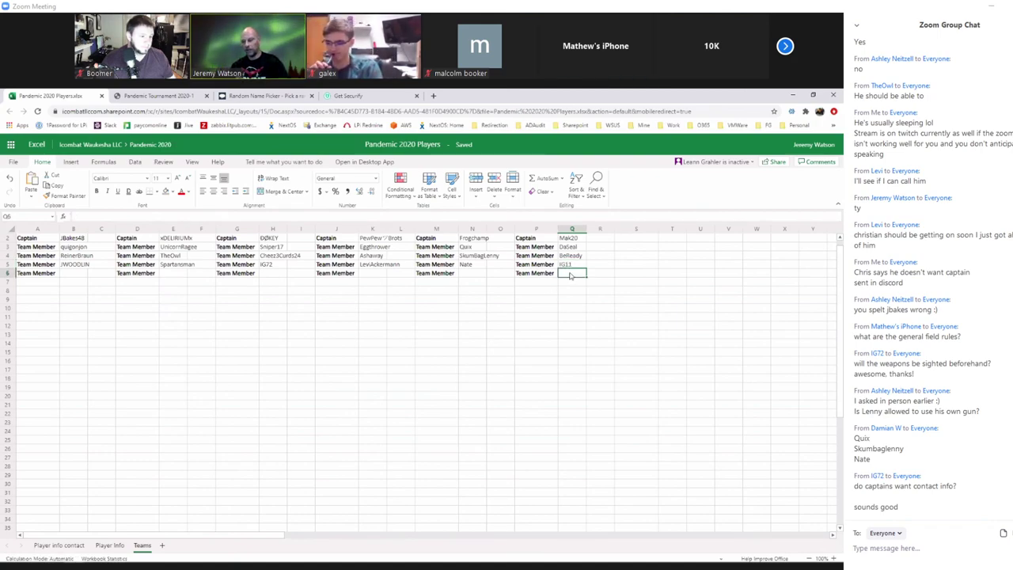
key("ctrl+v")
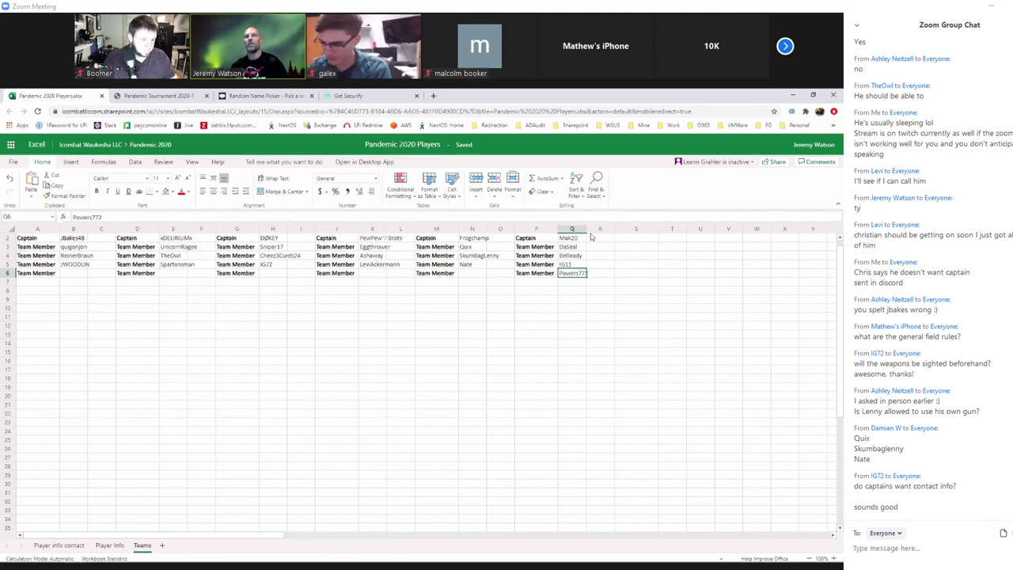
left_click_drag(586, 229, 591, 228)
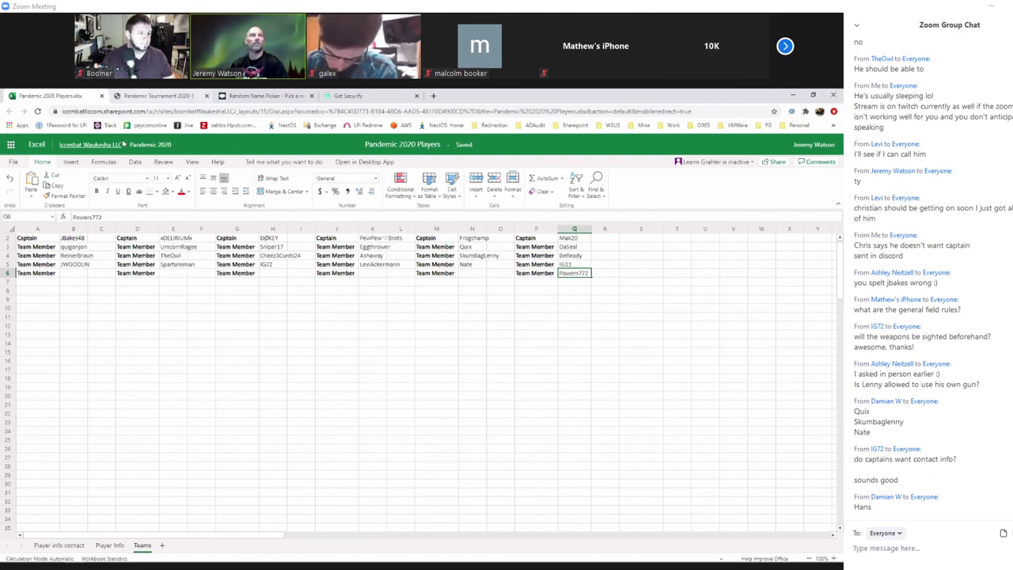
left_click(109, 545)
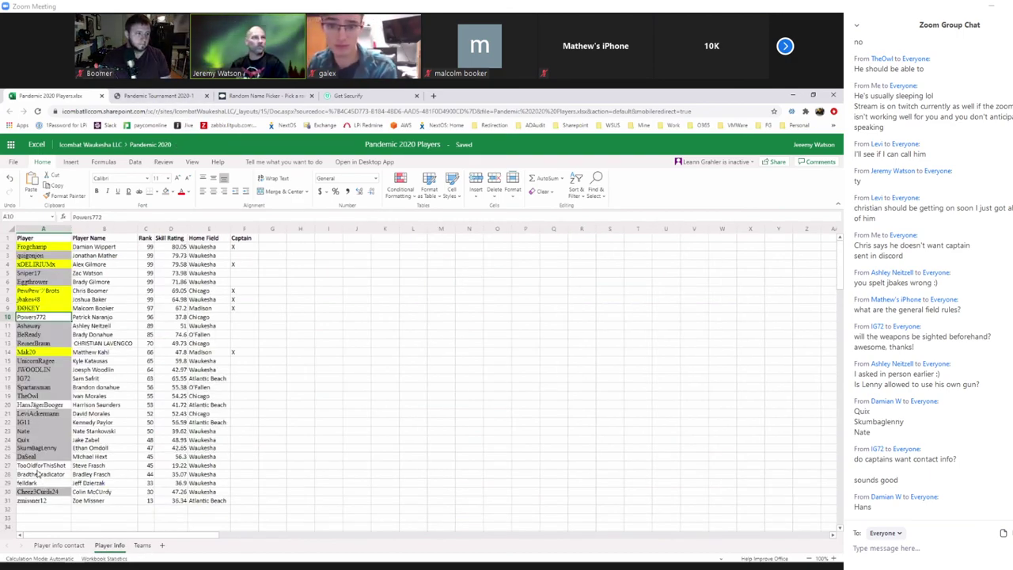
left_click(40, 406)
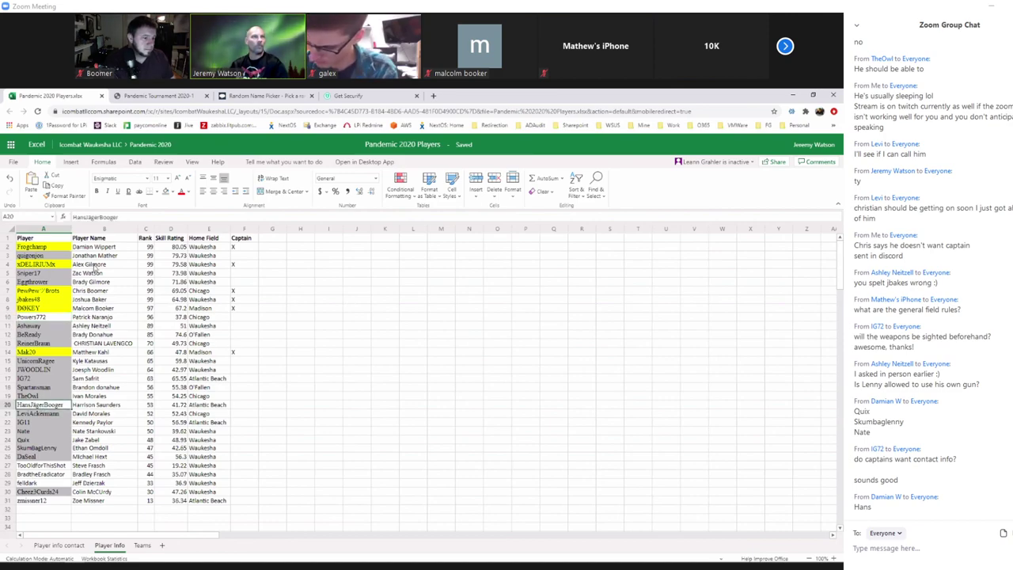
left_click(54, 318)
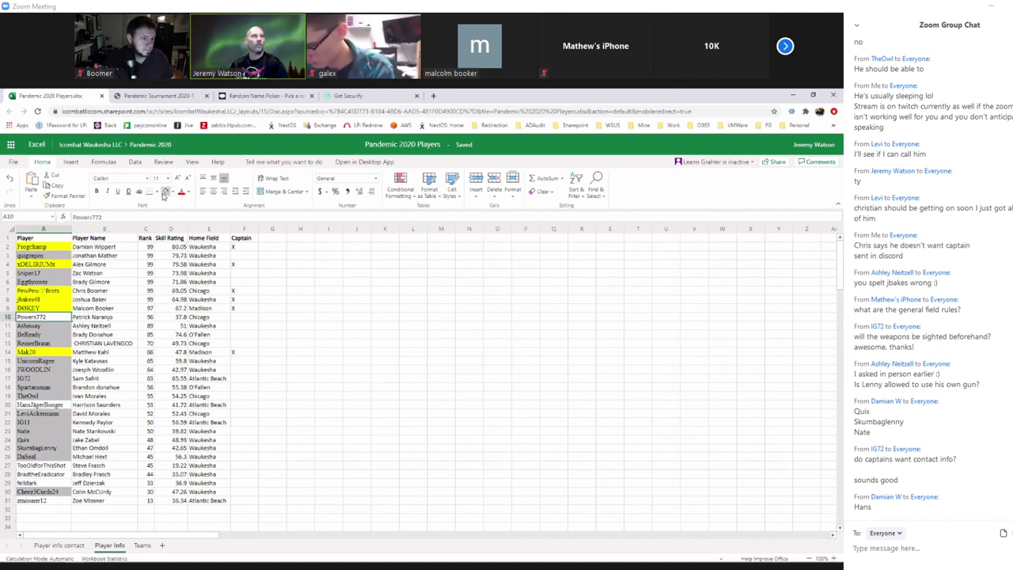
left_click(40, 406)
left_click_drag(119, 219, 70, 220)
key("ctrl+c")
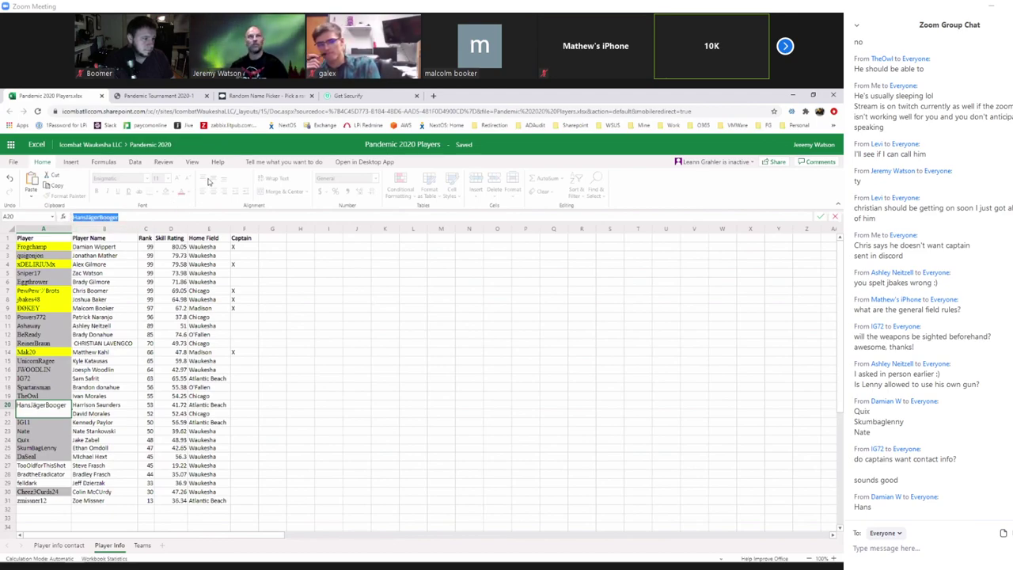
left_click(140, 545)
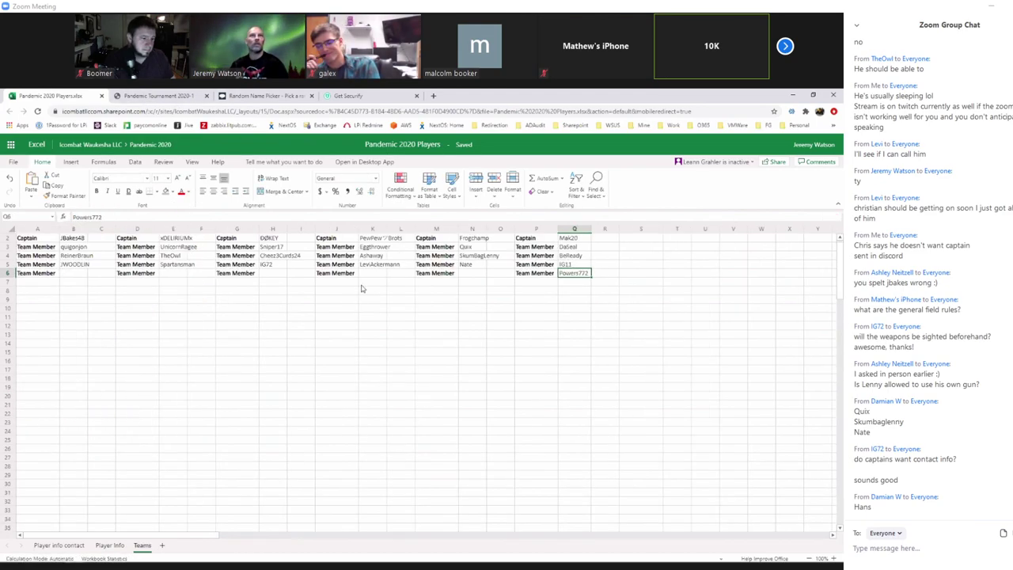
left_click(468, 273)
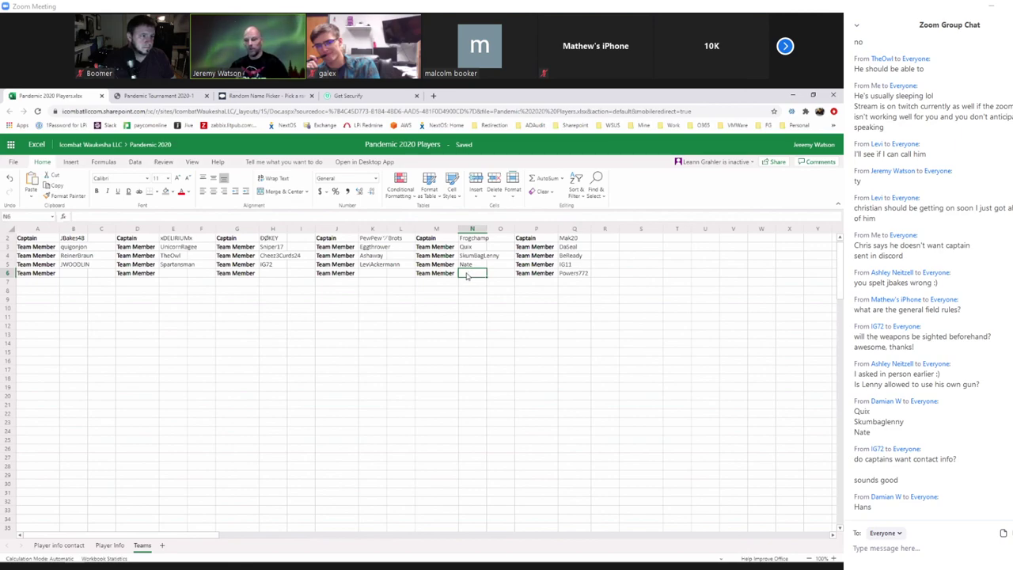
key("ctrl+v")
left_click_drag(498, 230, 515, 231)
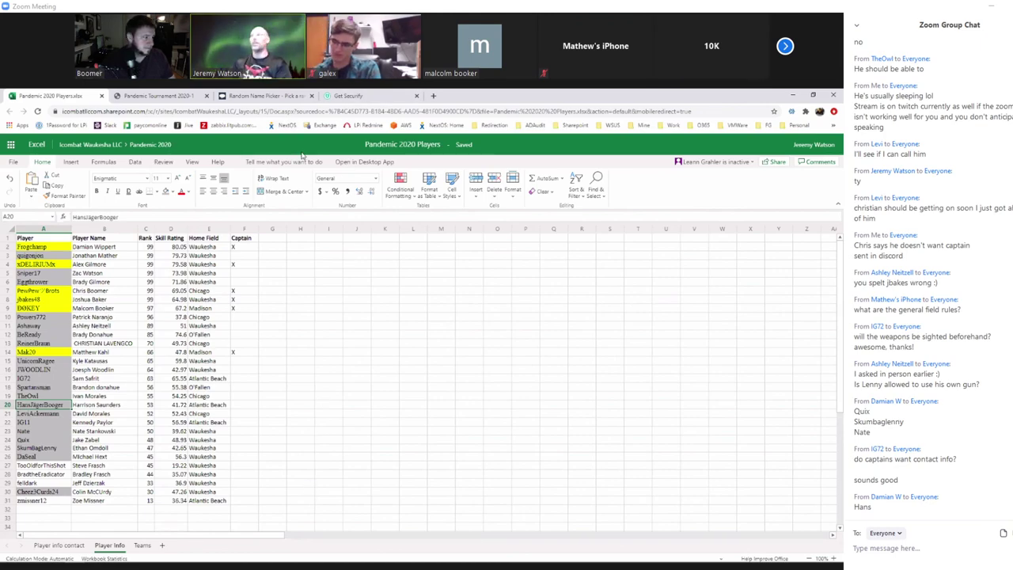
- Shade the felldark cell A29 in the Player Info sheet grey
left_click(38, 482)
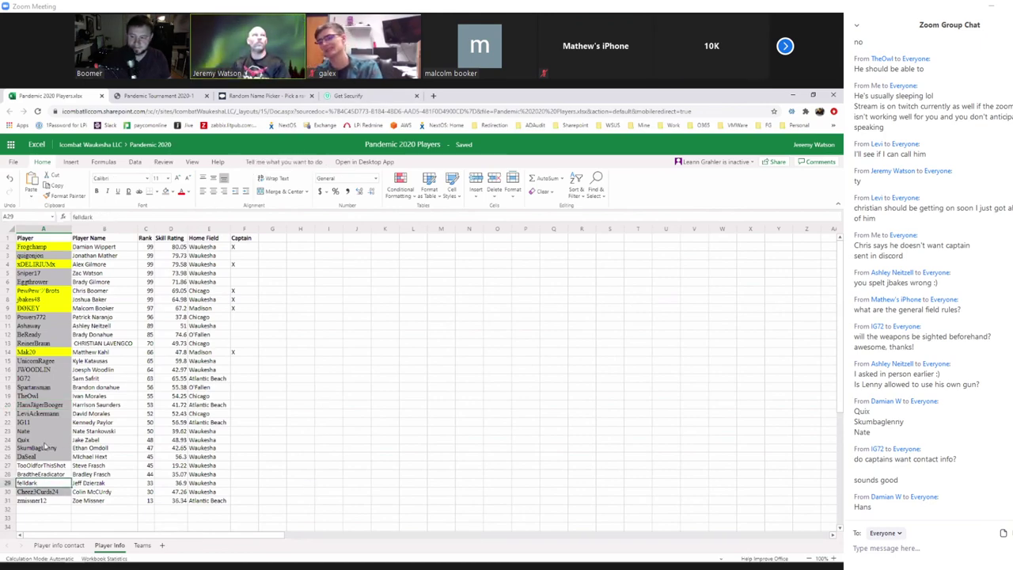
double_click(69, 220)
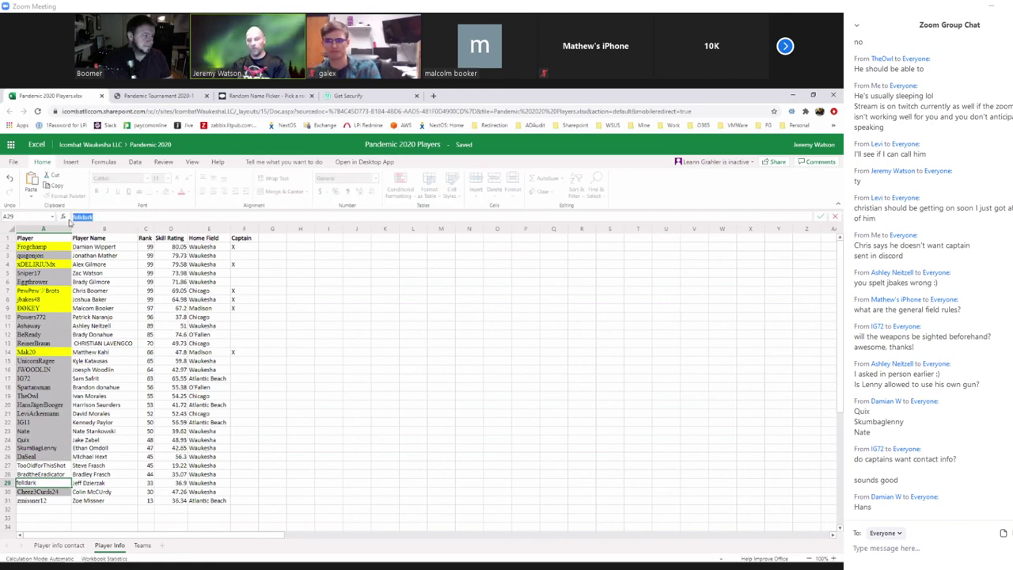
left_click(413, 430)
left_click(166, 192)
left_click(52, 482)
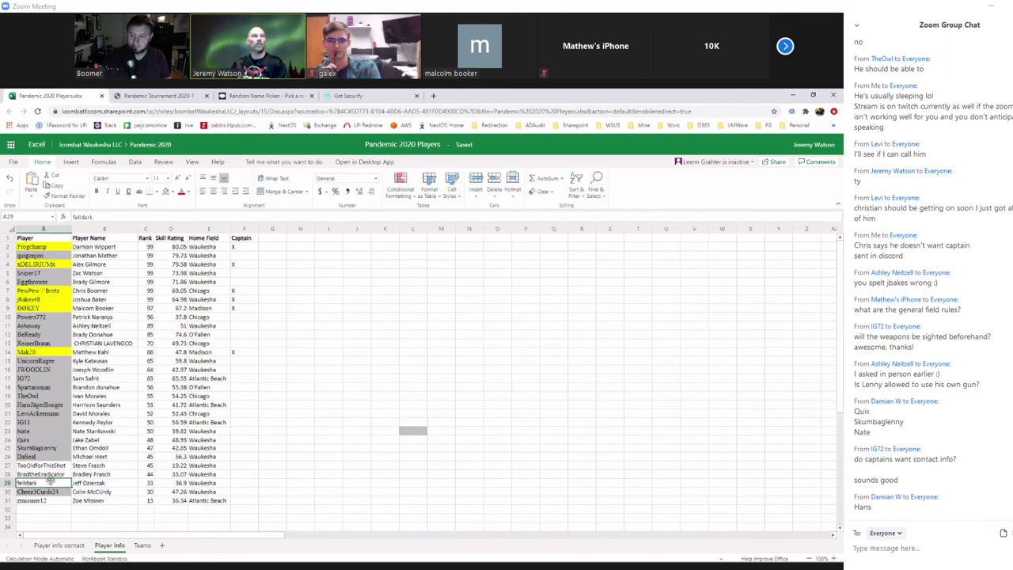
left_click(166, 192)
- Enter Felldark as the team member in cell K6 of the Teams sheet
left_click(143, 545)
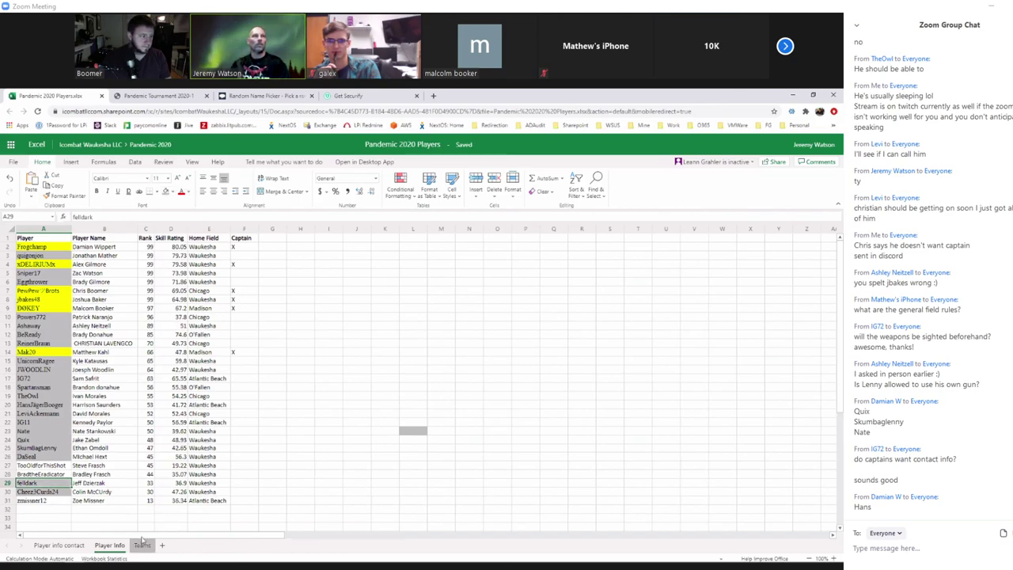
left_click(370, 273)
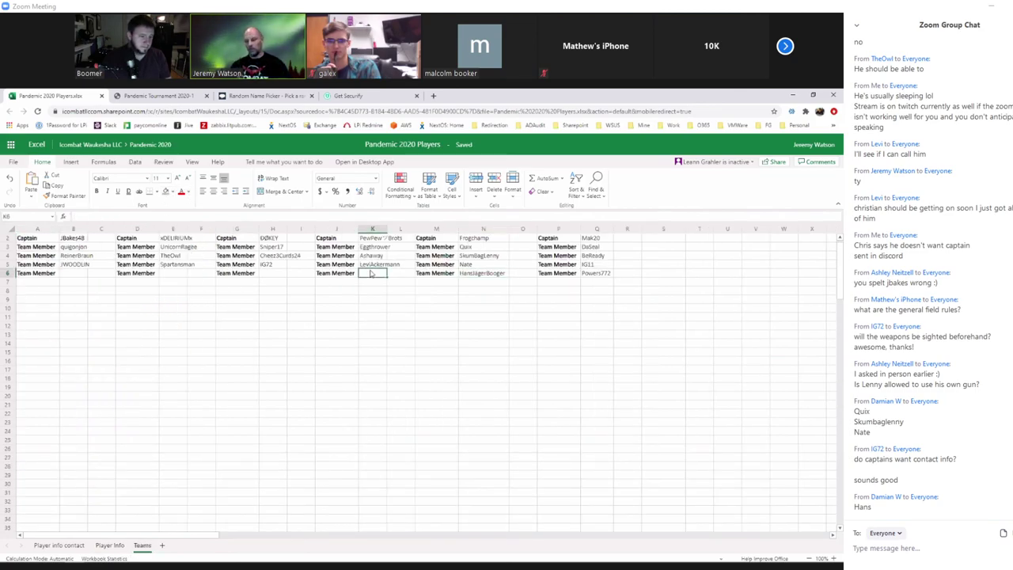
type("Felldar")
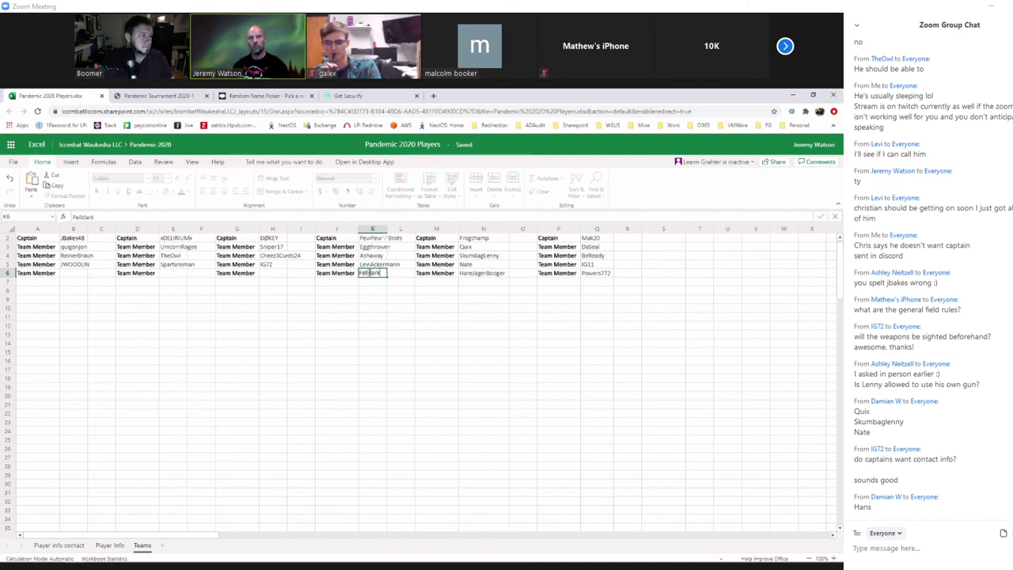
type("k")
left_click(269, 273)
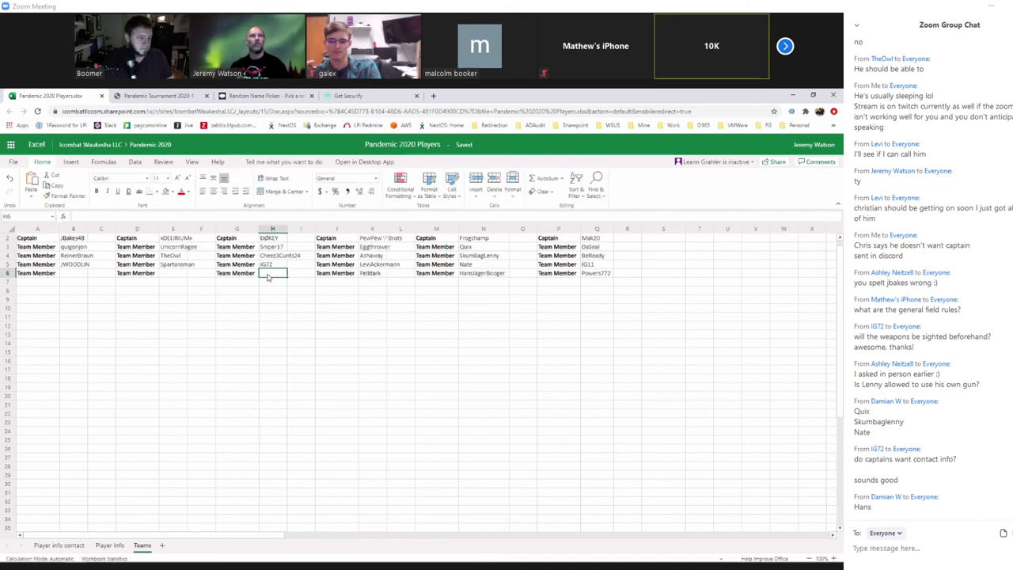
- Replace the stray grey fill of cell L23 in the Player Info sheet with white
left_click(101, 547)
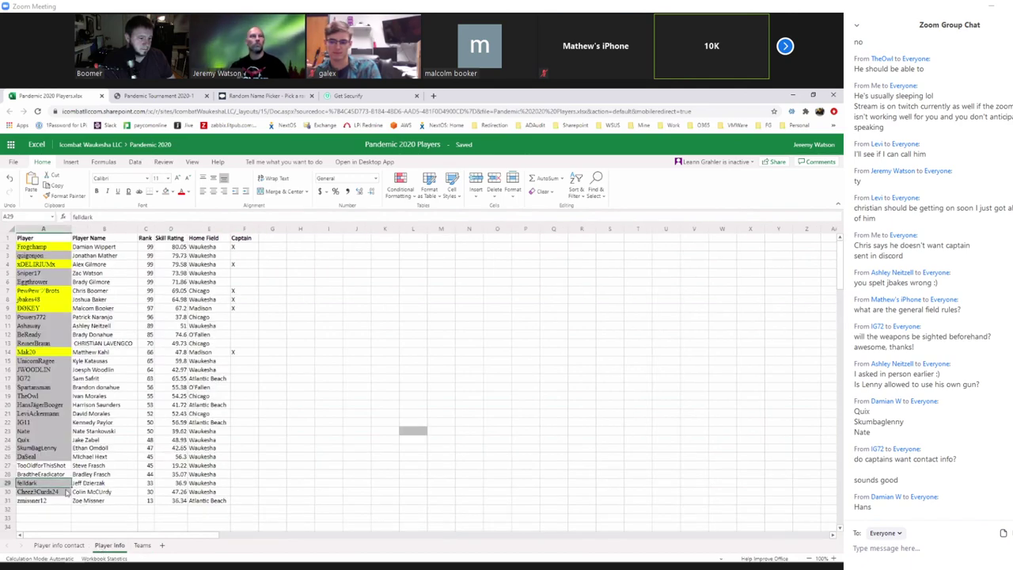
left_click(413, 434)
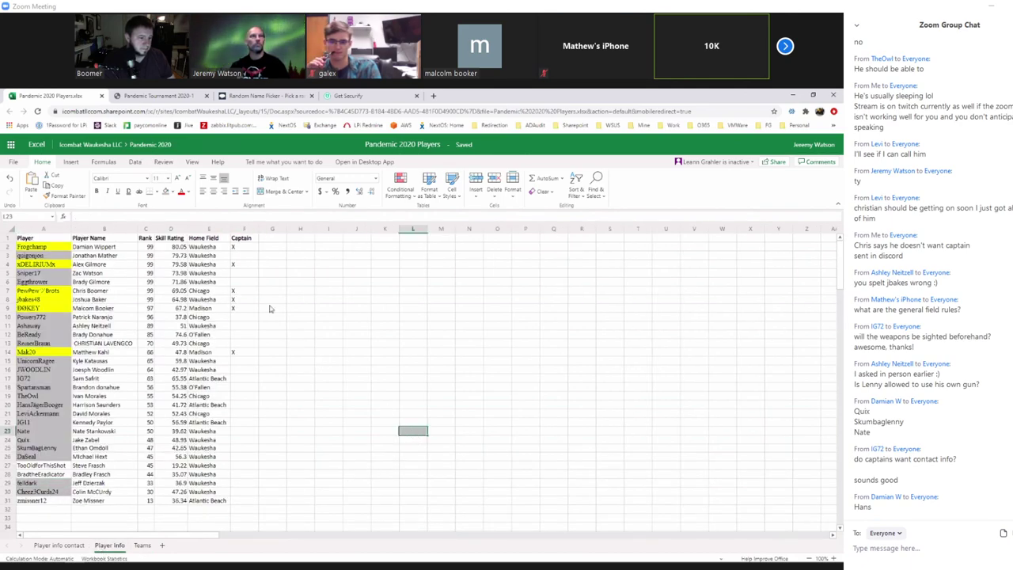
left_click(171, 192)
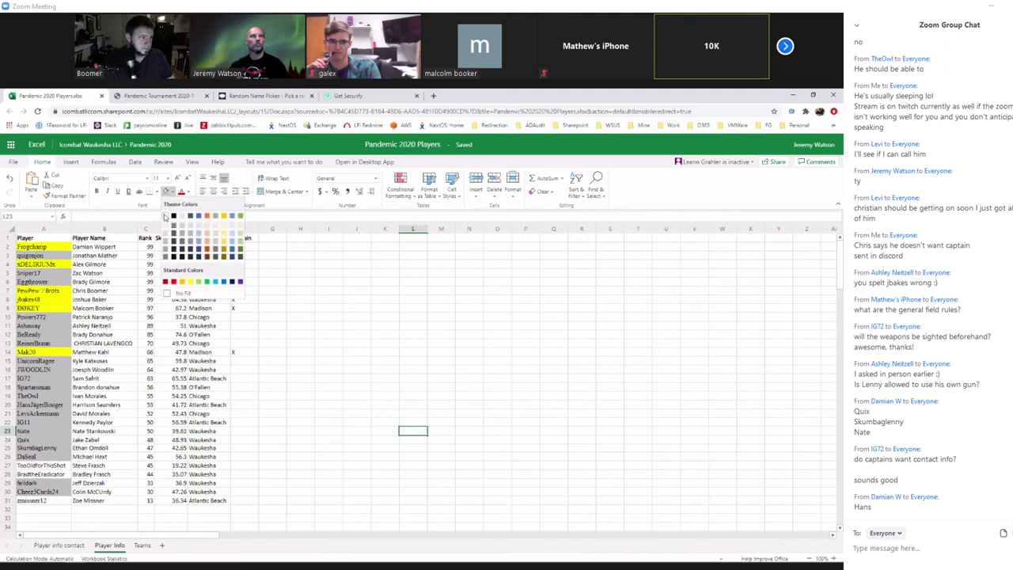
left_click(165, 215)
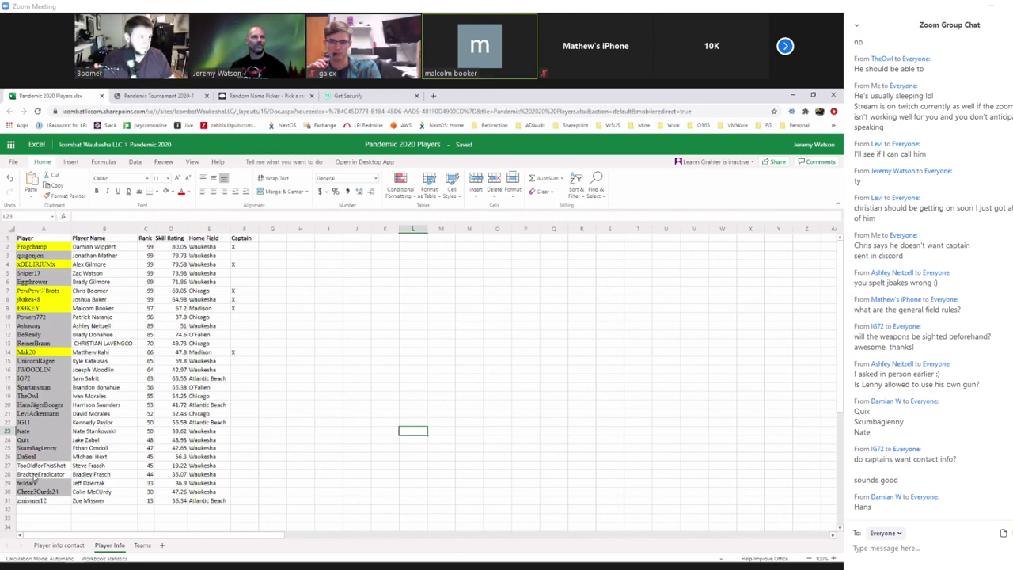
left_click(36, 474)
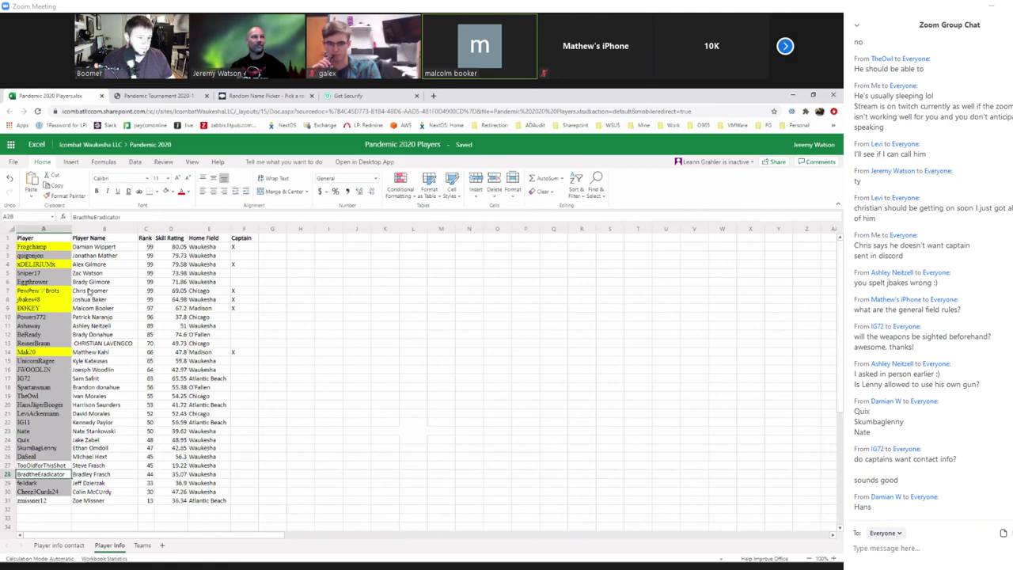
left_click_drag(122, 217, 74, 217)
key("ctrl+c")
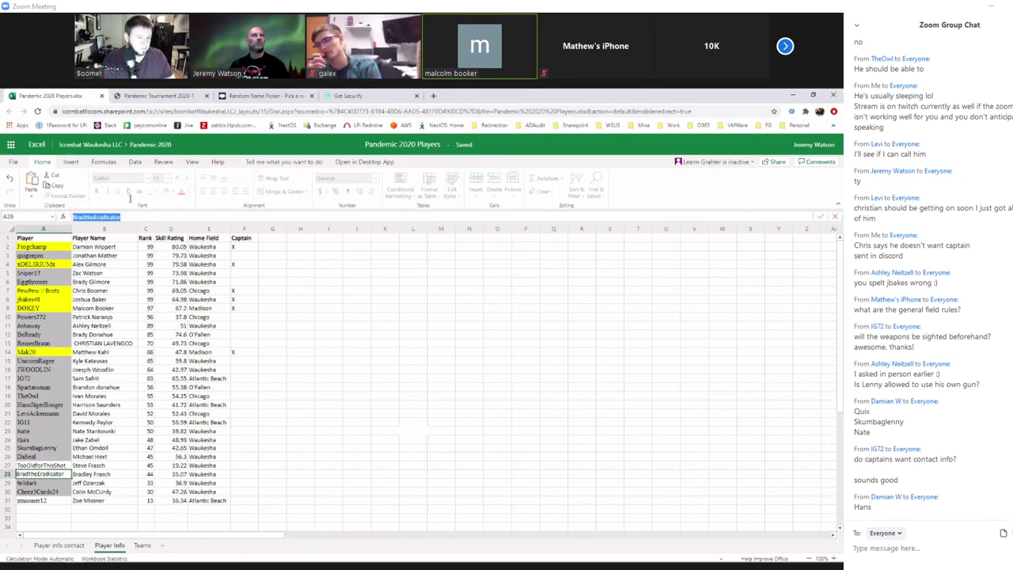
left_click(142, 545)
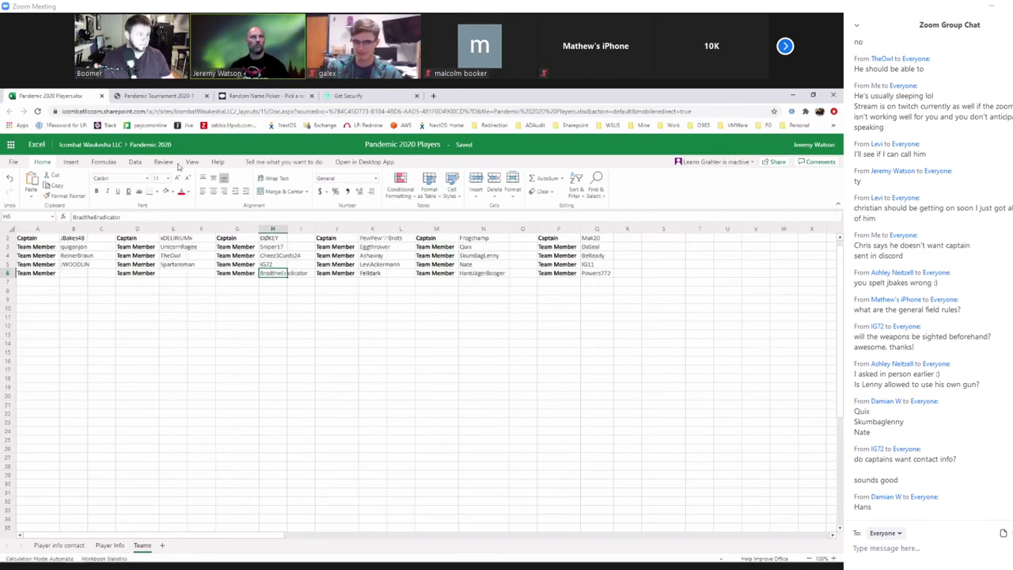
key("ctrl+v")
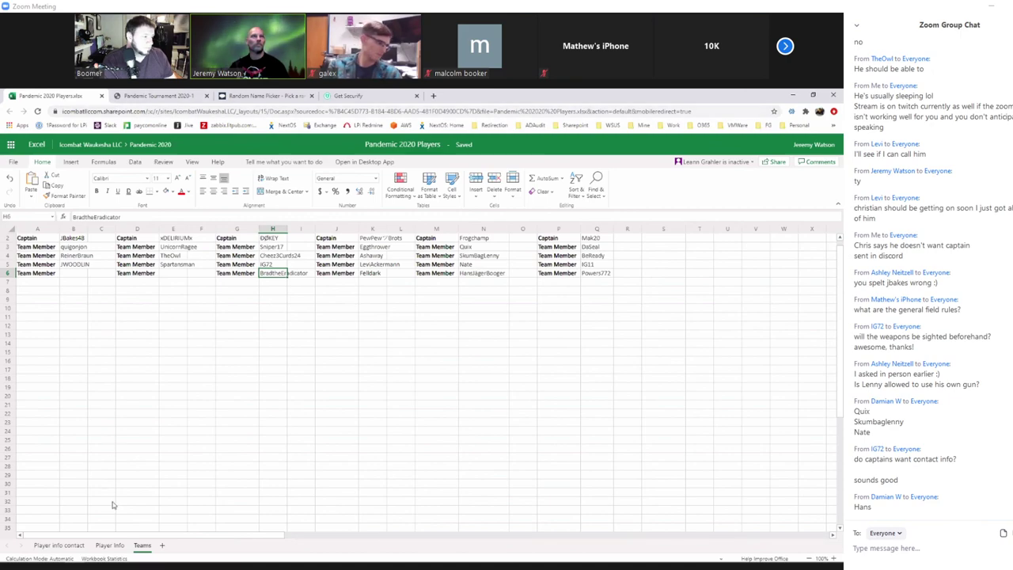
left_click(110, 545)
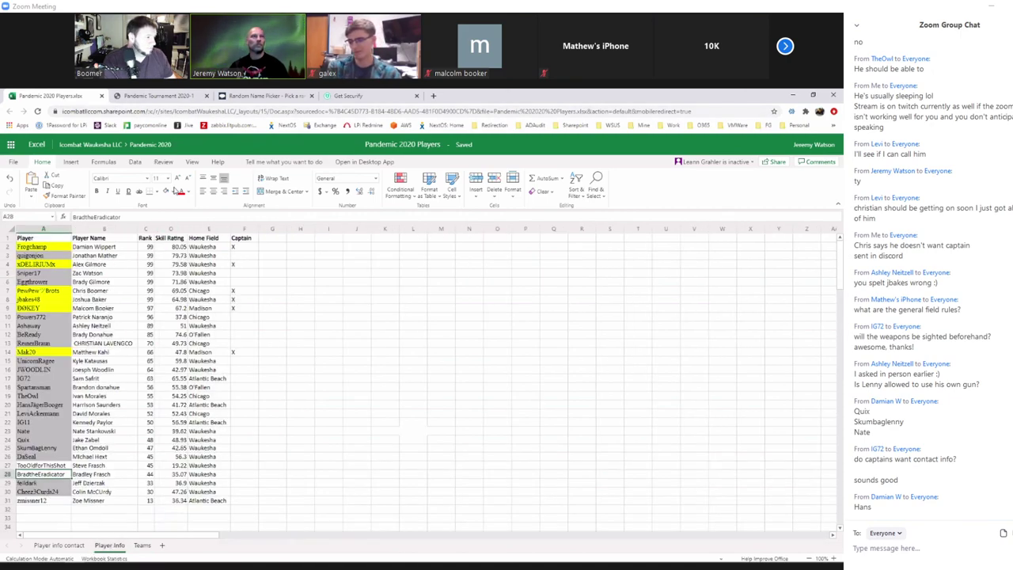
left_click(170, 191)
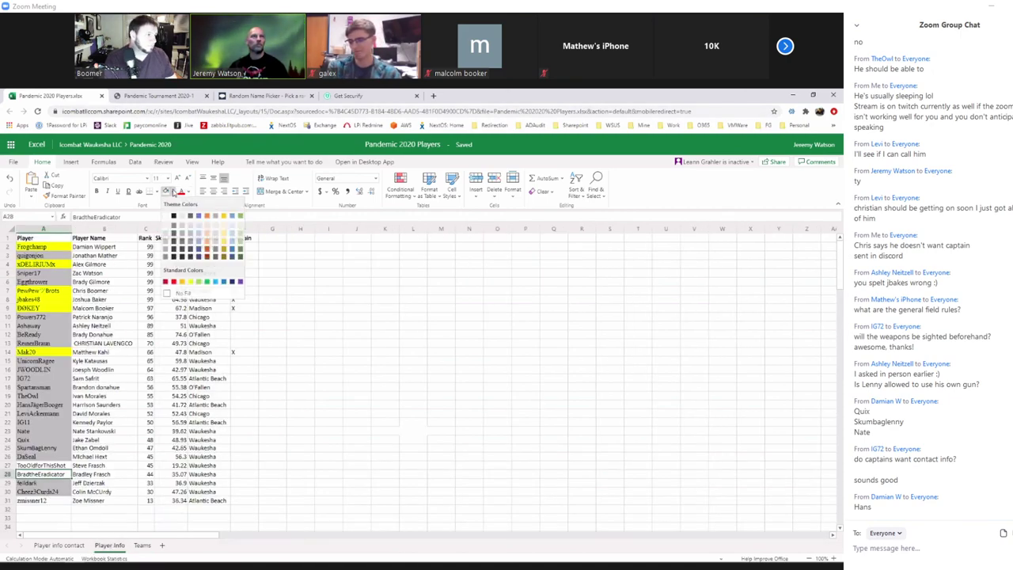
left_click(393, 432)
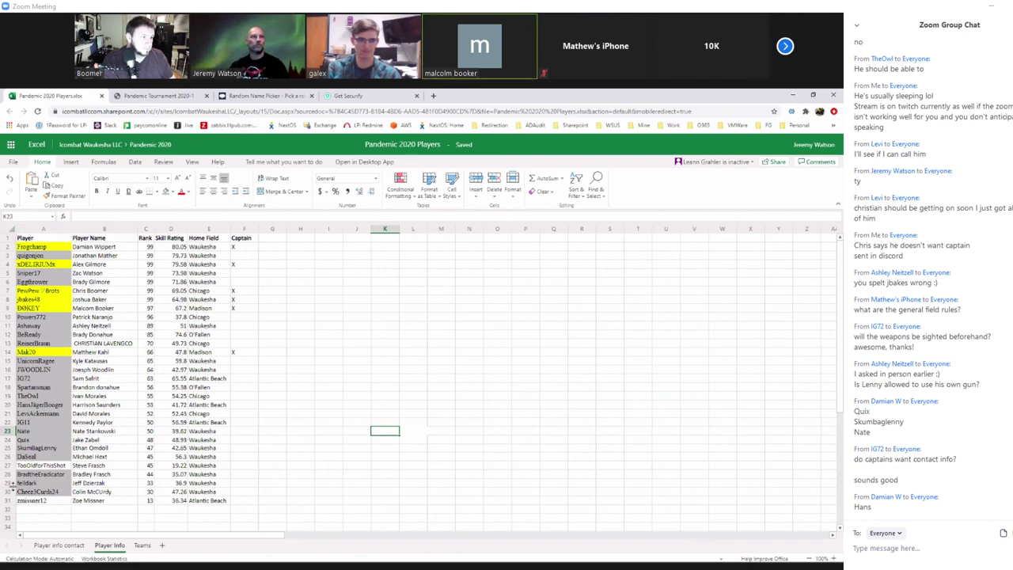
- Copy the handle TooOldforThisShot from Player Info into cell E6 of the Teams sheet
left_click(32, 466)
double_click(96, 217)
key("ctrl+c")
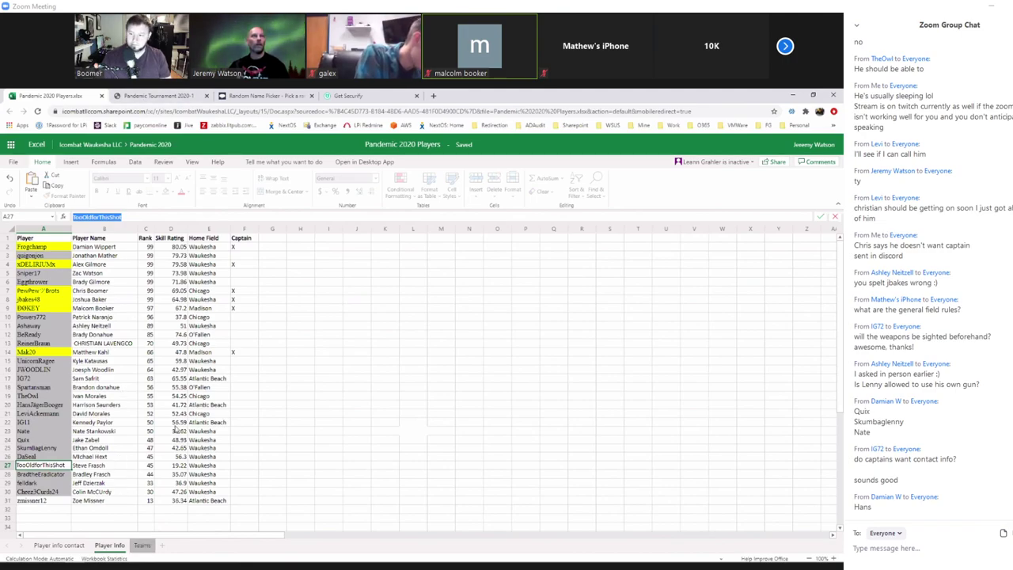
left_click(142, 544)
left_click(169, 273)
key("ctrl+v")
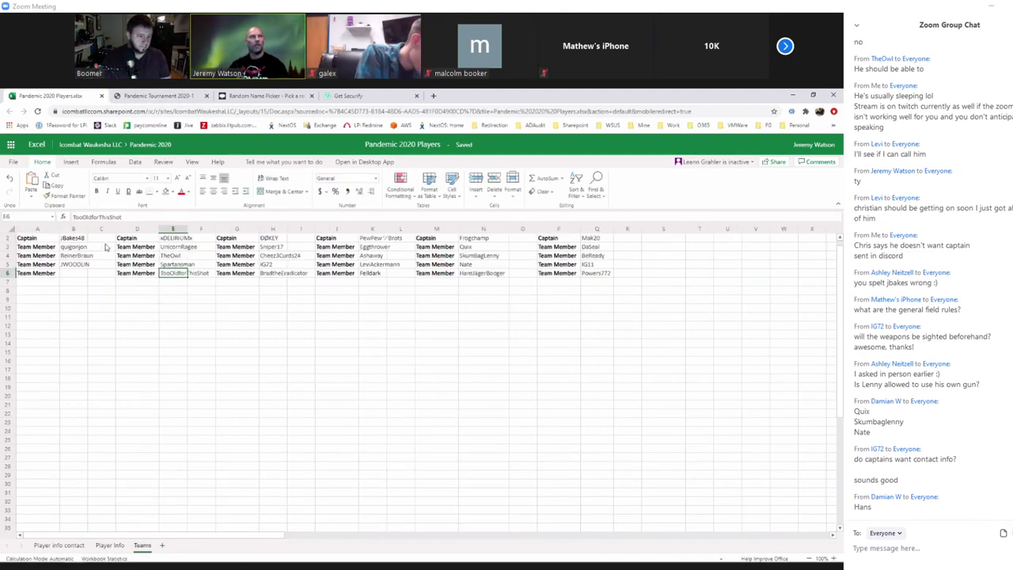
- Copy the last remaining handle, in Player Info cell A31, into cell B6 of the Teams sheet
left_click(109, 546)
left_click(56, 501)
left_click_drag(107, 215, 72, 217)
key("ctrl+c")
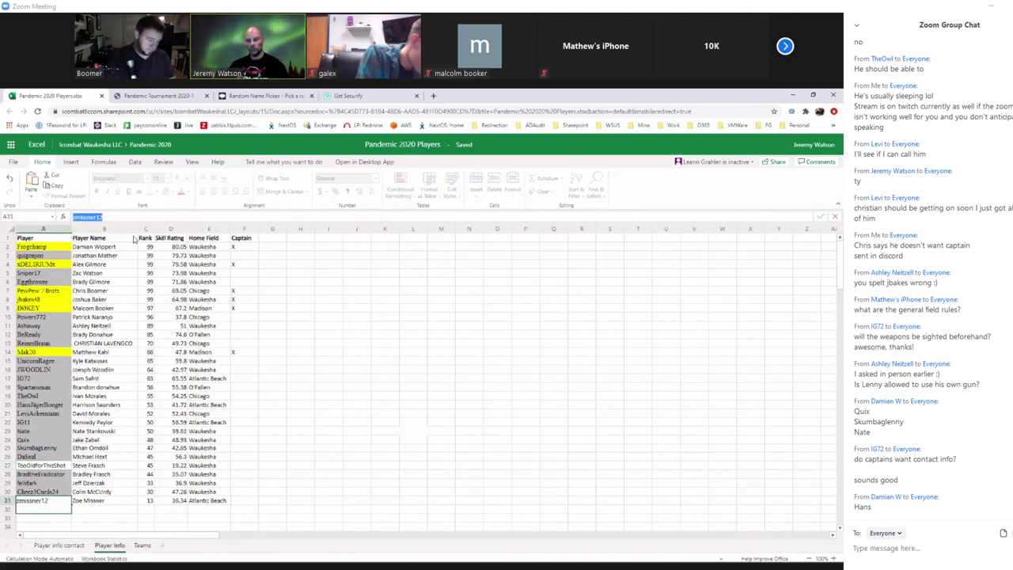
left_click(141, 546)
left_click(83, 273)
key("ctrl+v")
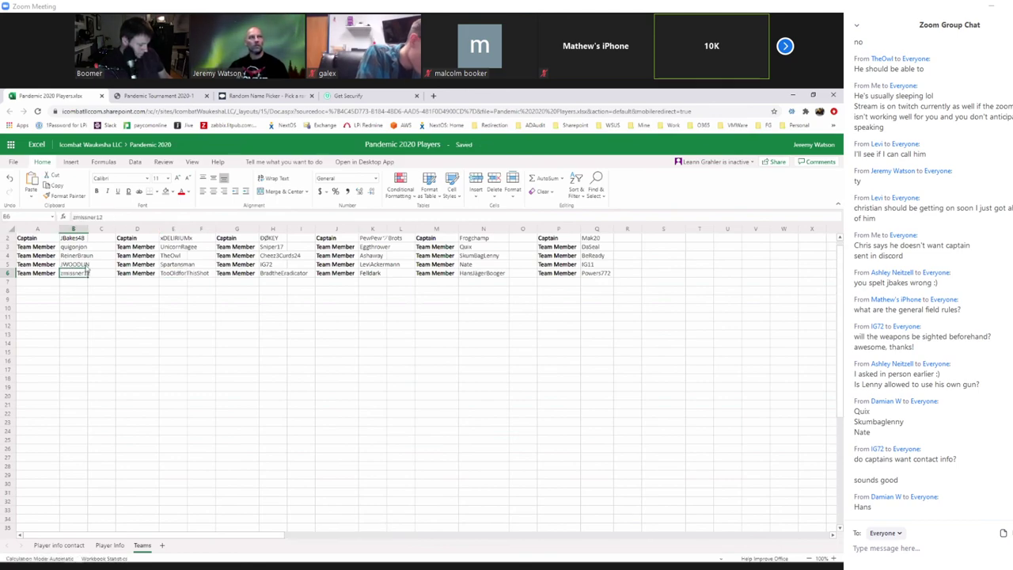
- Autofit columns B, E and H of the Teams sheet to their longest handles
double_click(87, 228)
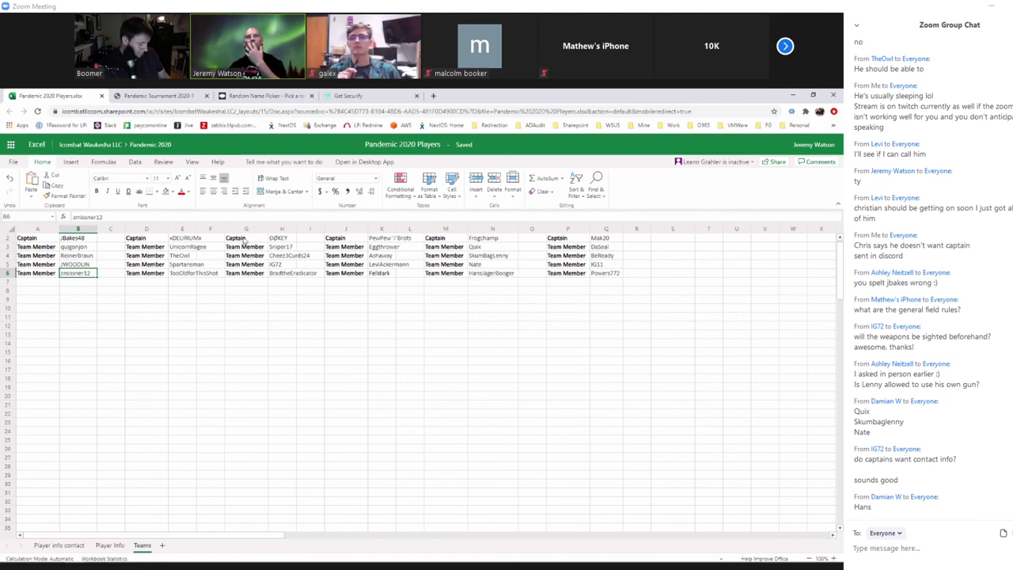
double_click(198, 229)
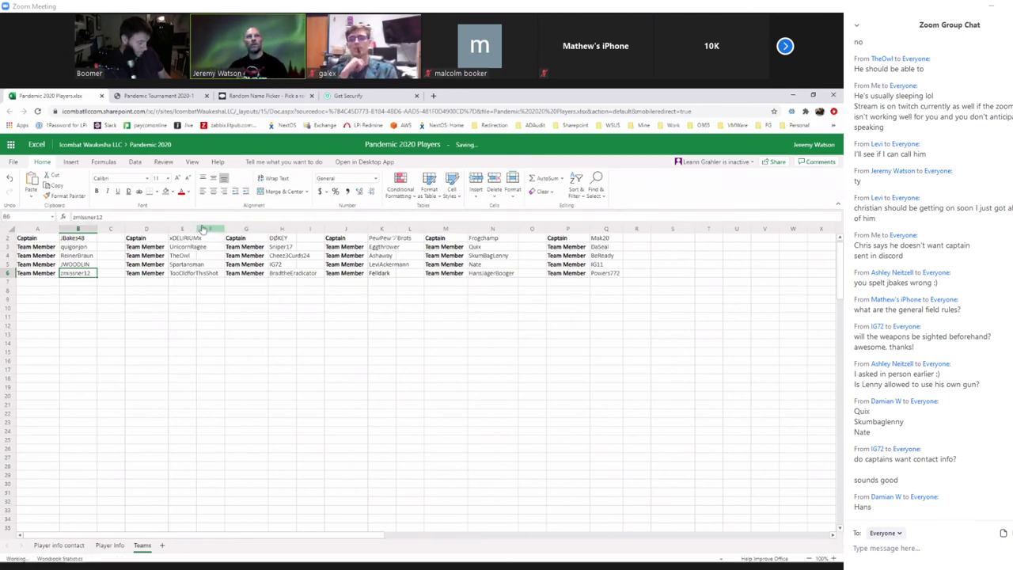
double_click(322, 228)
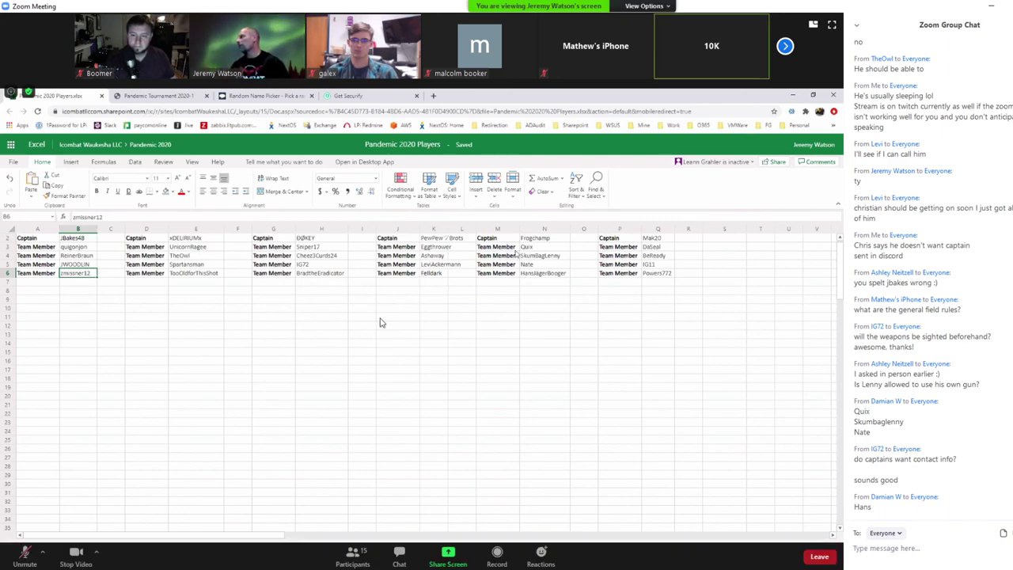
- Unmute the microphone in the Zoom meeting
left_click(24, 556)
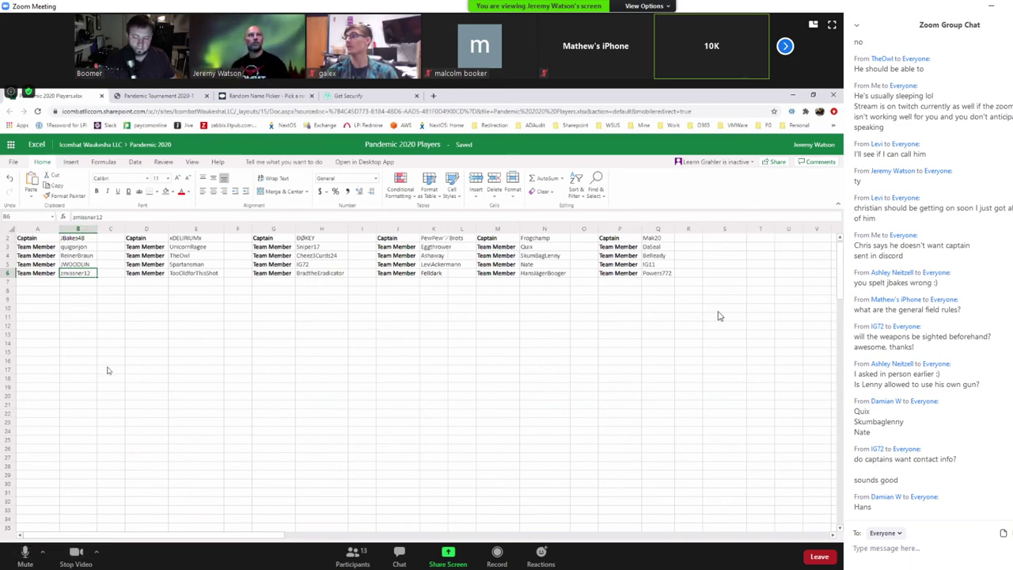